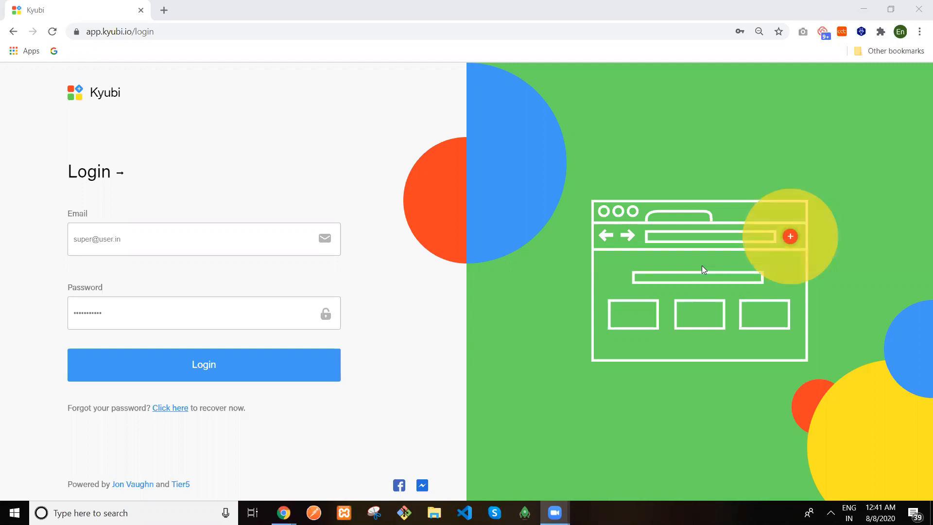
Replace the saved login email with the company admin email, enter its password, and log into Kyubi
{"action": "triple_click", "coordinate": [154, 233]}
{"action": "key", "text": "BackSpace"}
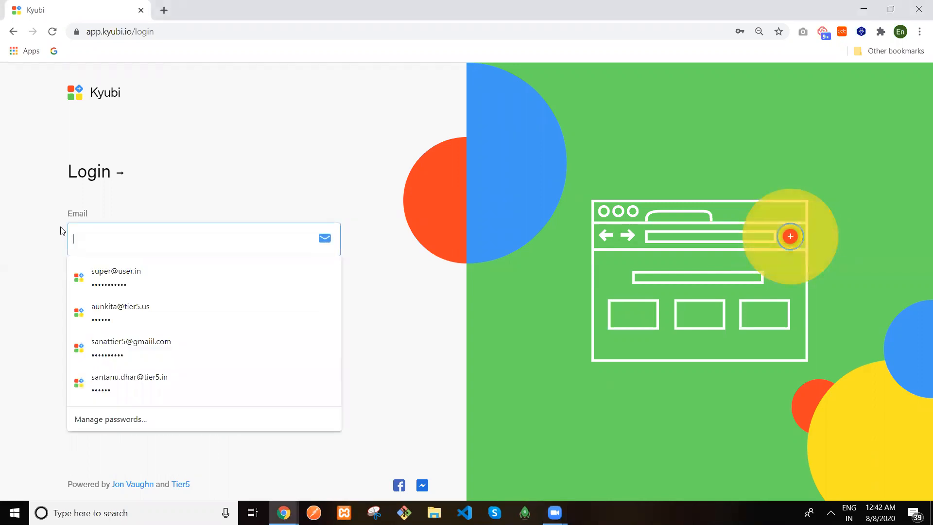
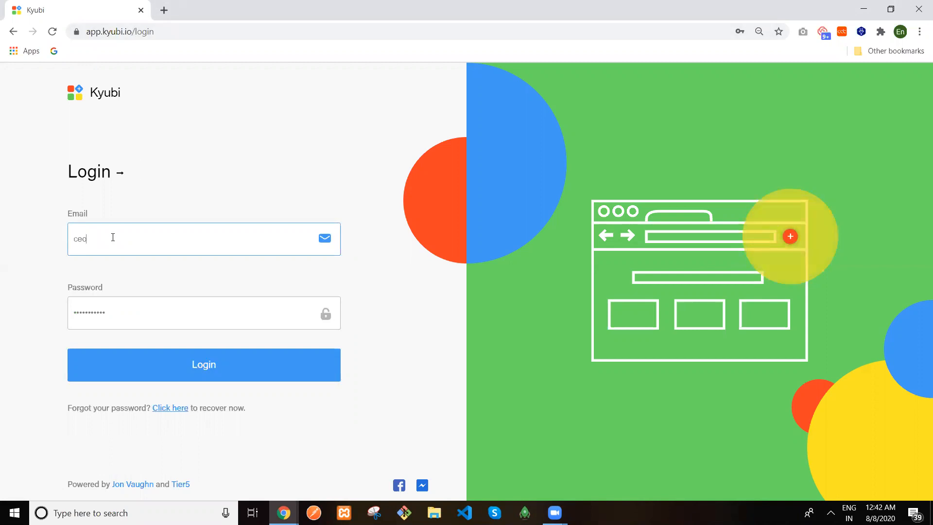
{"action": "key", "text": "Tab"}
{"action": "type", "text": "123456"}
{"action": "left_click", "coordinate": [140, 354]}
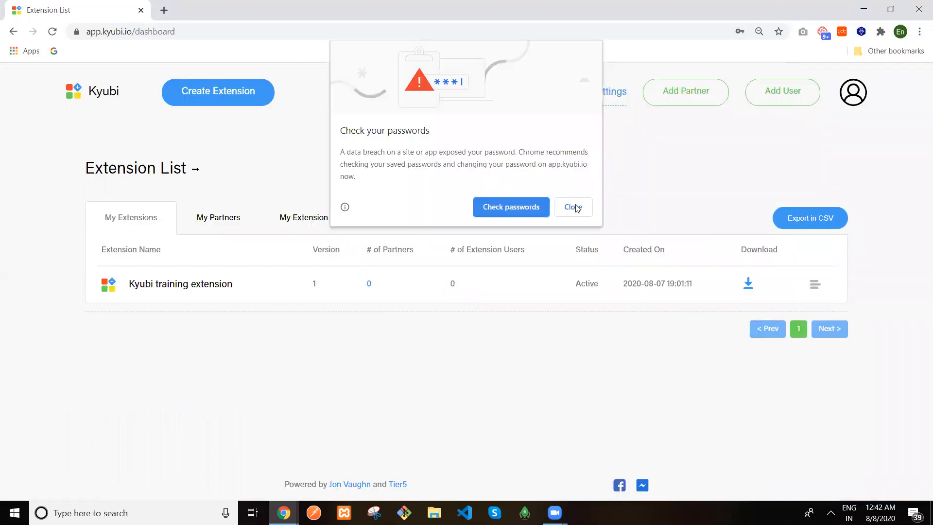
Dismiss the 'Check your passwords' warning and open a new blank browser tab
{"action": "left_click", "coordinate": [575, 207]}
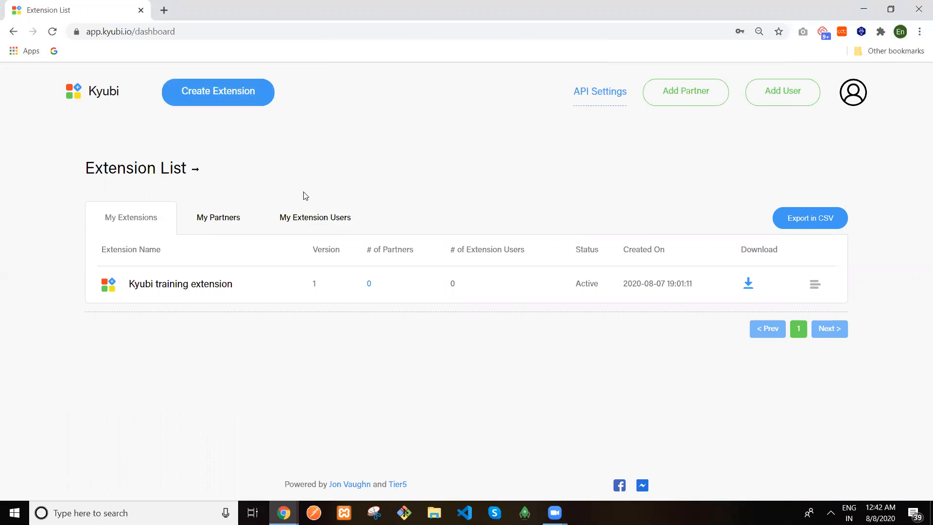
{"action": "left_click", "coordinate": [166, 12]}
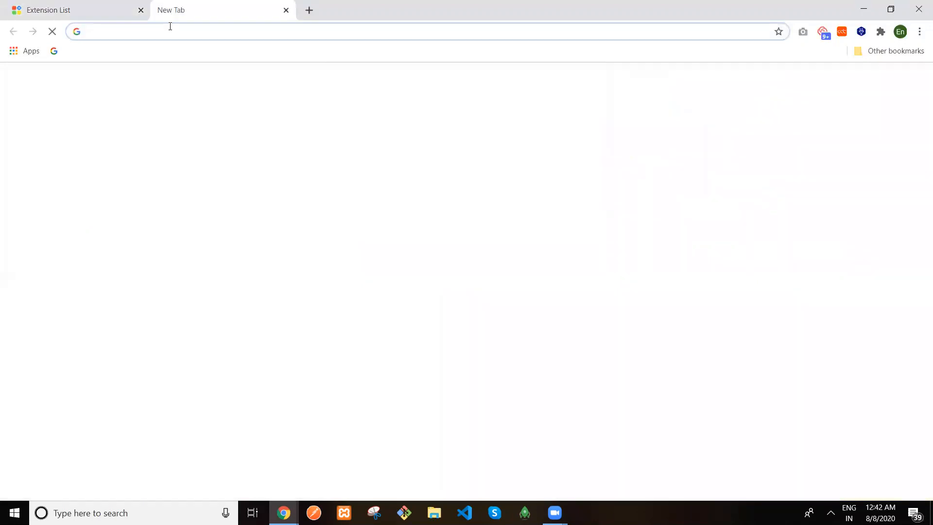
Search Google for 'chrome webstore' from the address bar
{"action": "left_click", "coordinate": [170, 26]}
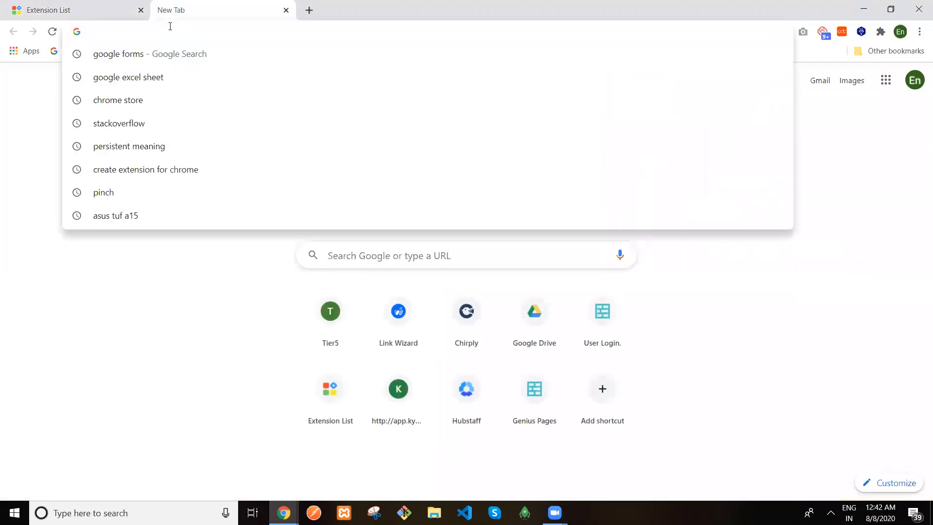
{"action": "type", "text": "chrome we"}
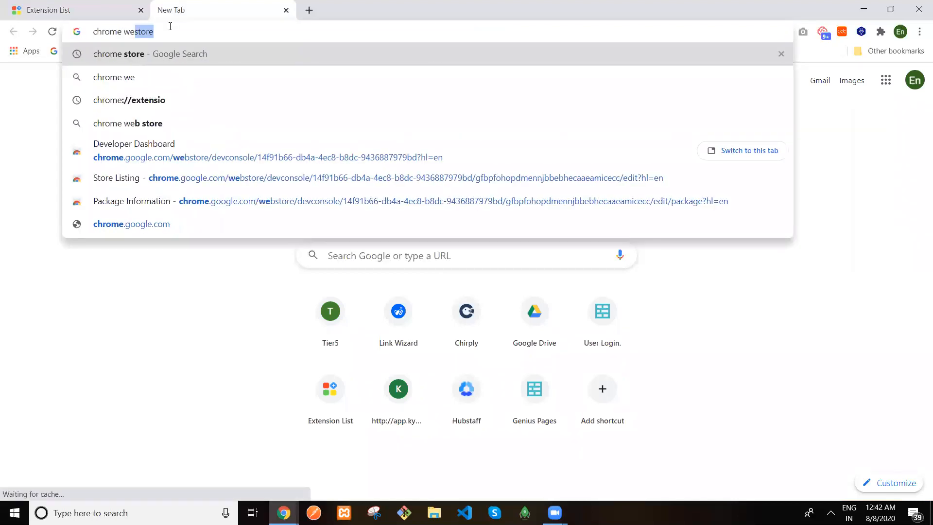
{"action": "type", "text": "bstore"}
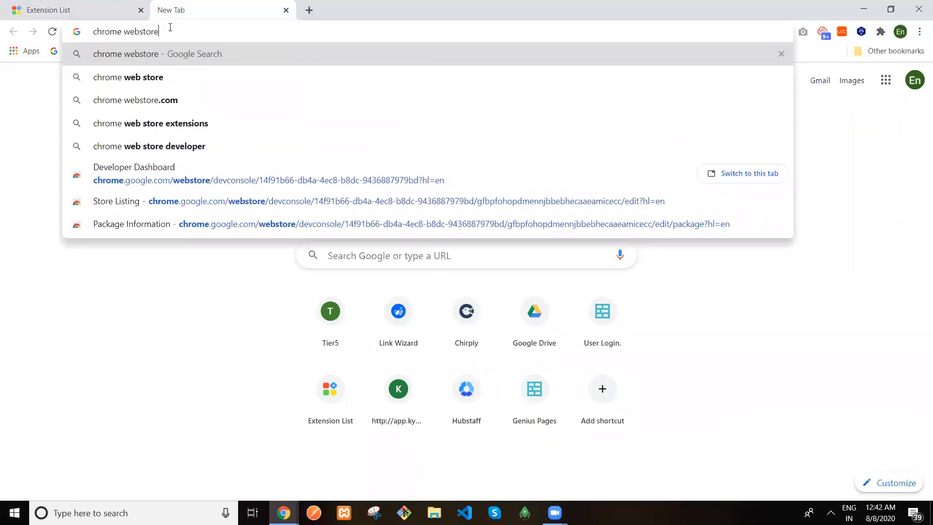
{"action": "key", "text": "Return"}
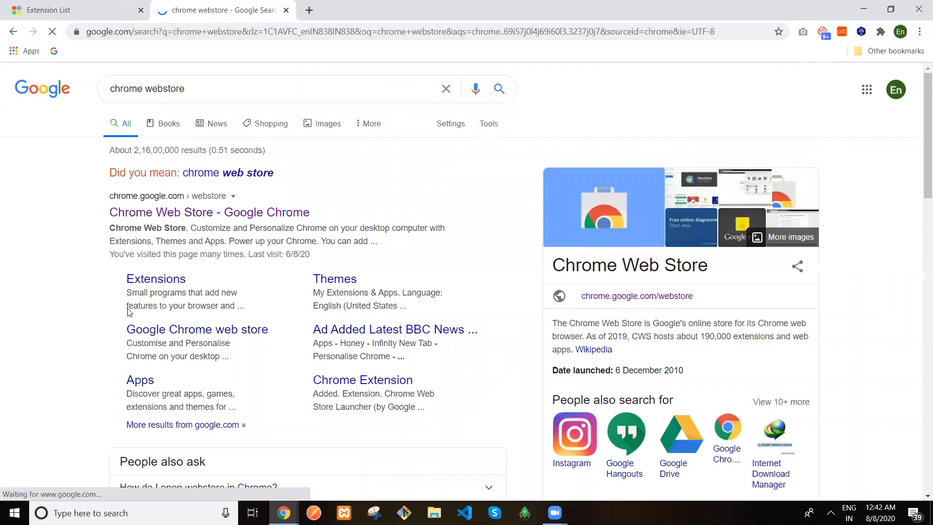
Change the query to 'developers chrome dashboard' and open the Chrome Web Store Developer Dashboard result
{"action": "left_click", "coordinate": [195, 89]}
{"action": "left_click_drag", "start_coordinate": [198, 87], "coordinate": [100, 87]}
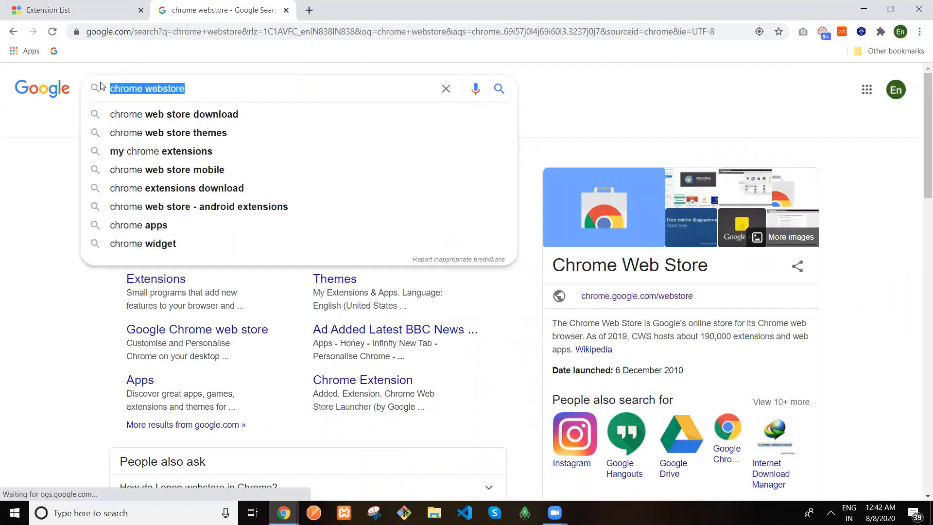
{"action": "type", "text": "debe"}
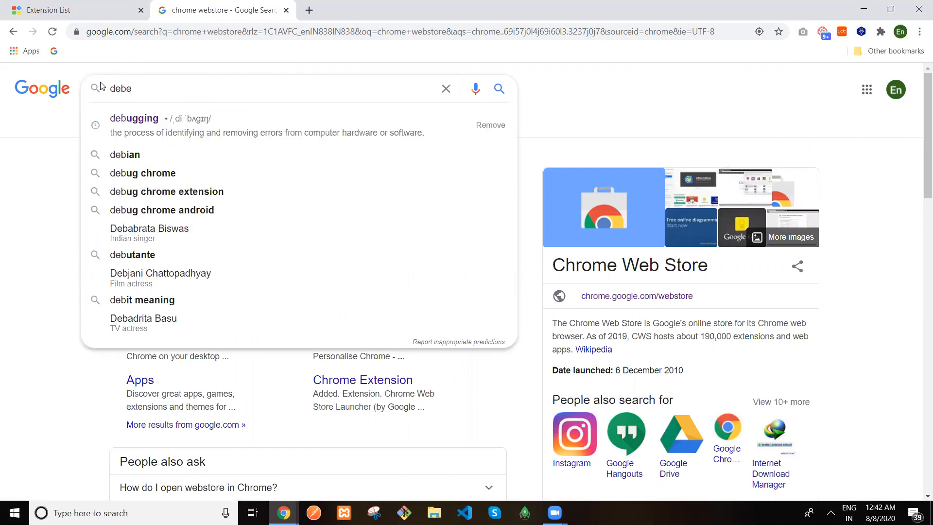
{"action": "key", "text": "BackSpace"}
{"action": "type", "text": "ve"}
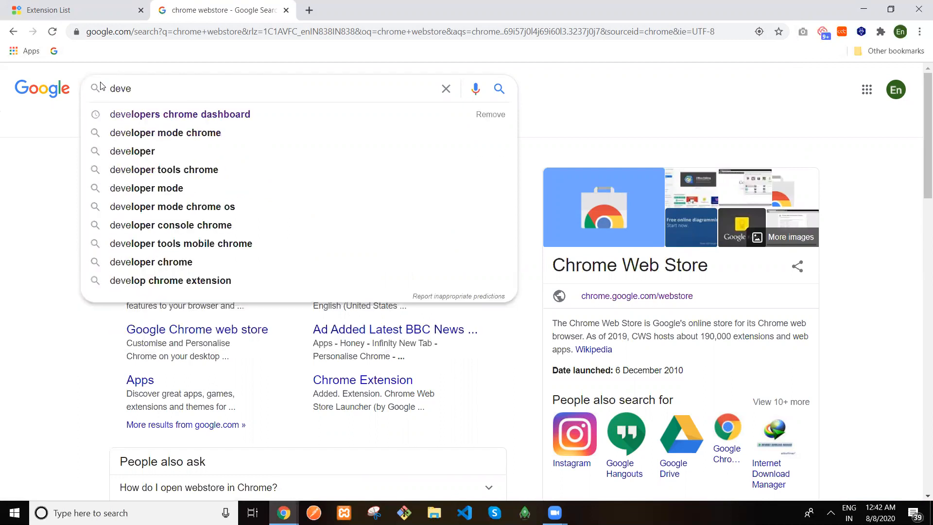
{"action": "left_click", "coordinate": [149, 114]}
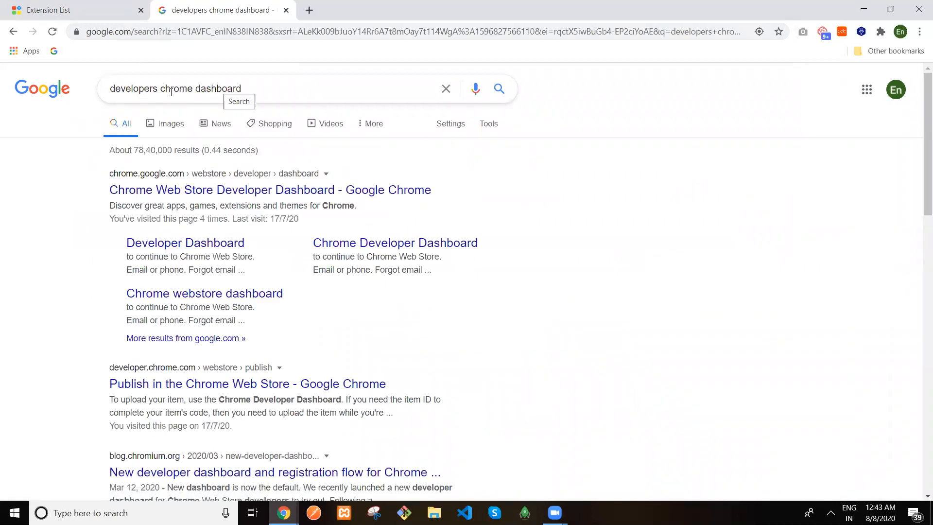
{"action": "left_click", "coordinate": [150, 191]}
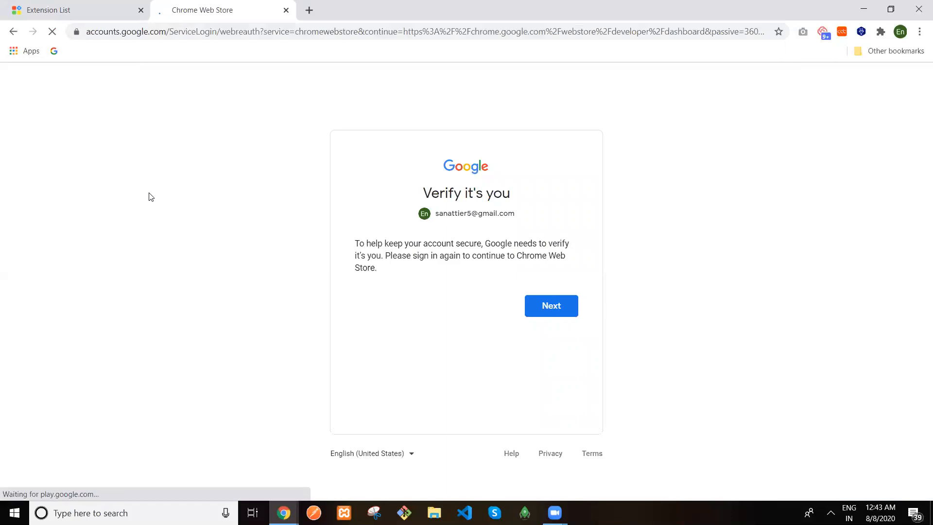
Confirm the 'Verify it's you' check through a phone notification to load the Items list
{"action": "left_click", "coordinate": [551, 314]}
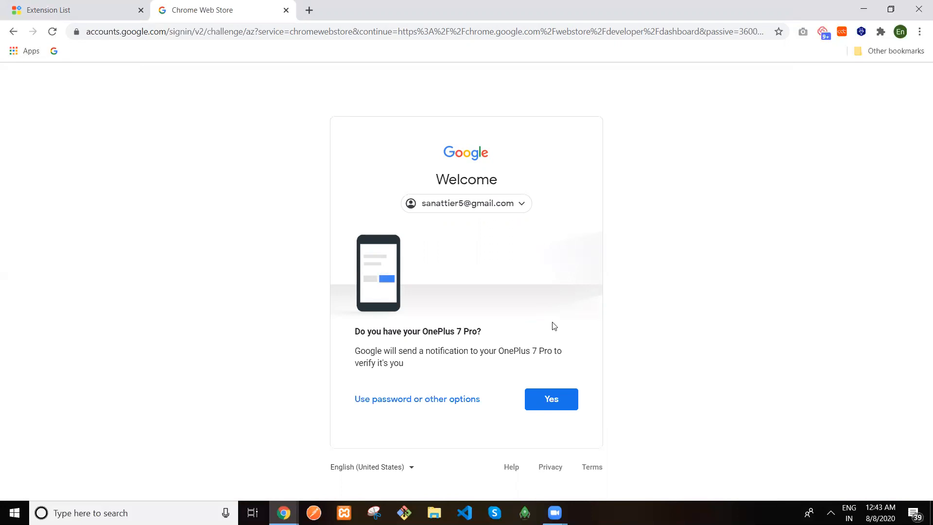
{"action": "left_click", "coordinate": [545, 403]}
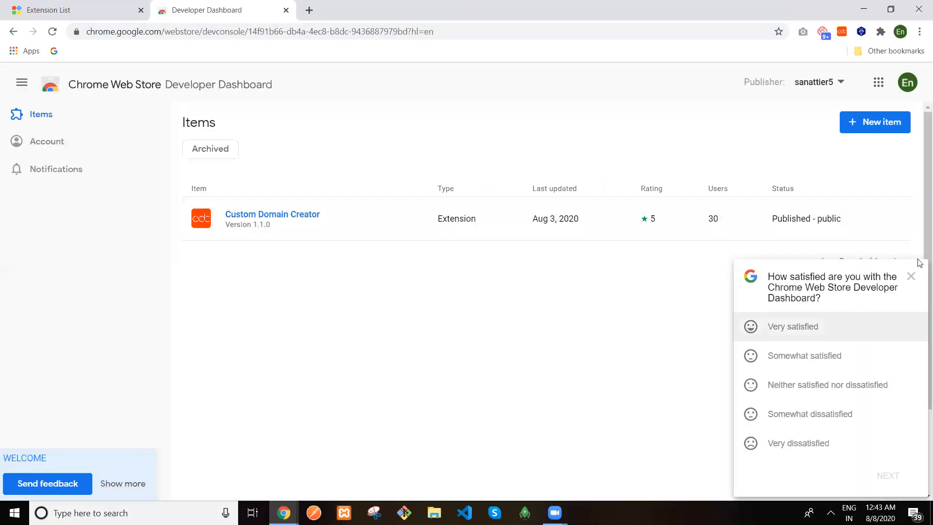
Close the survey and switch to the second Google account's dashboard, noting its $5 registration fee
{"action": "left_click", "coordinate": [911, 277]}
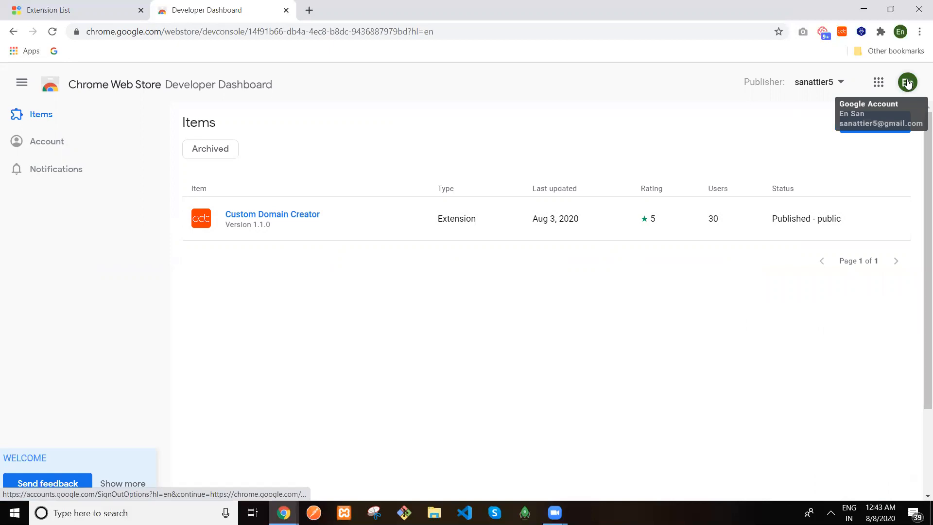
{"action": "left_click", "coordinate": [907, 84]}
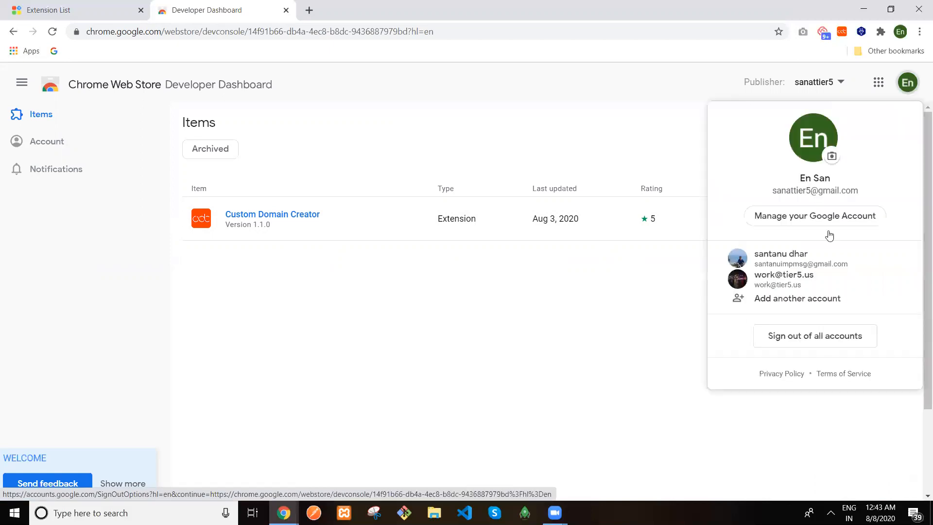
{"action": "left_click", "coordinate": [780, 258]}
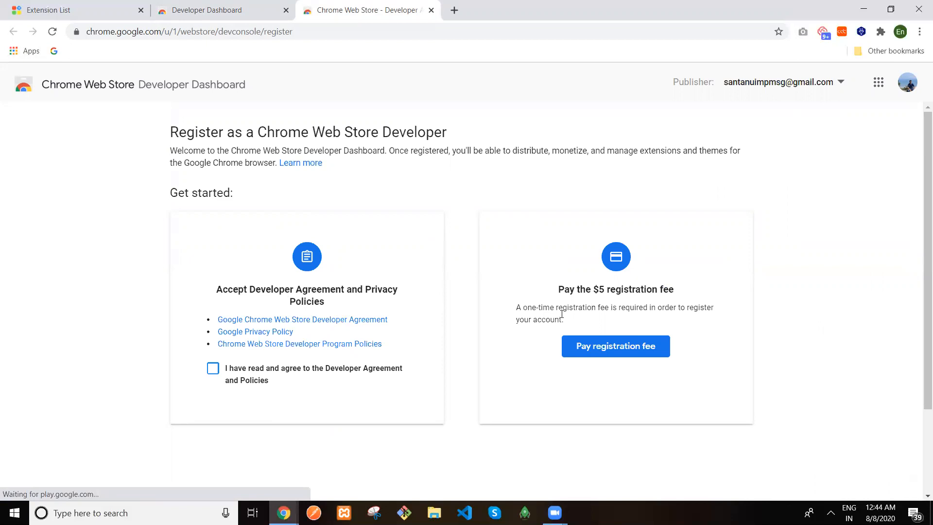
{"action": "left_click_drag", "start_coordinate": [595, 289], "coordinate": [604, 289]}
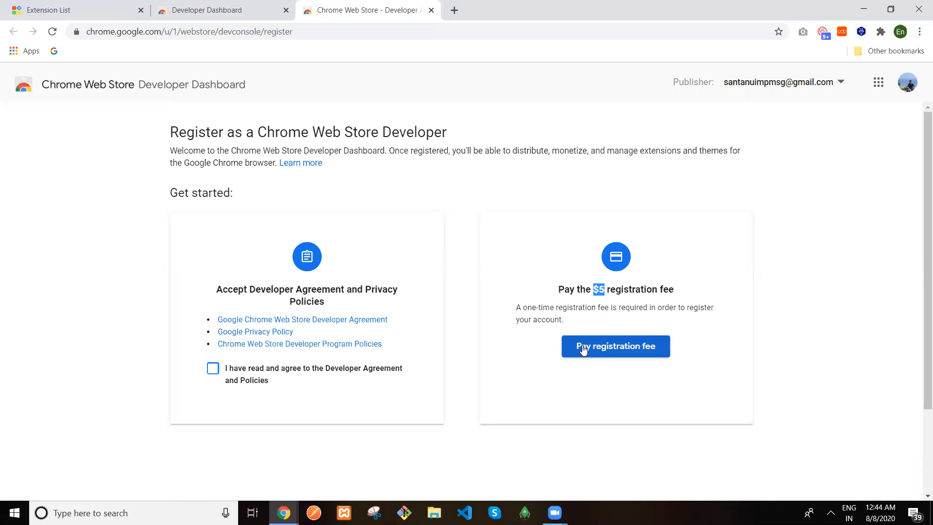
Close the registration tab, view the New item upload dialog, and return to the Kyubi Extension List
{"action": "left_click", "coordinate": [432, 12]}
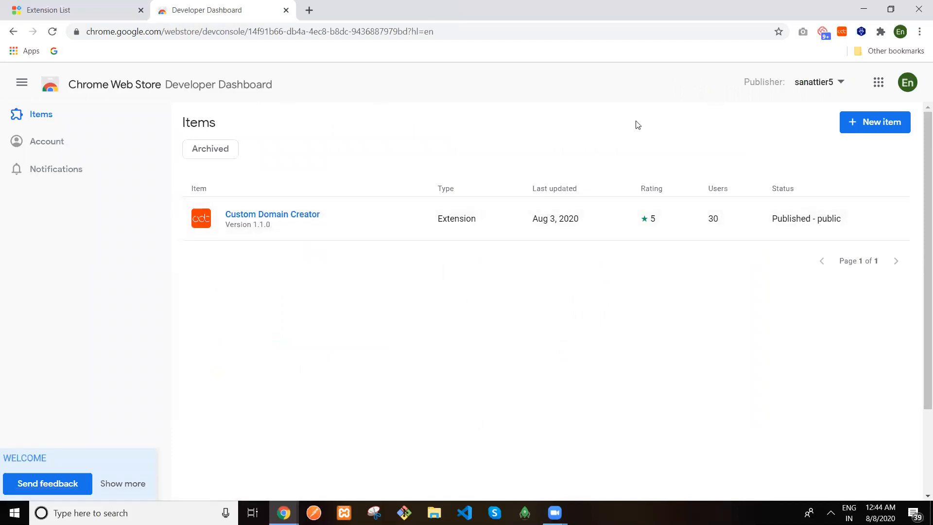
{"action": "left_click", "coordinate": [878, 125]}
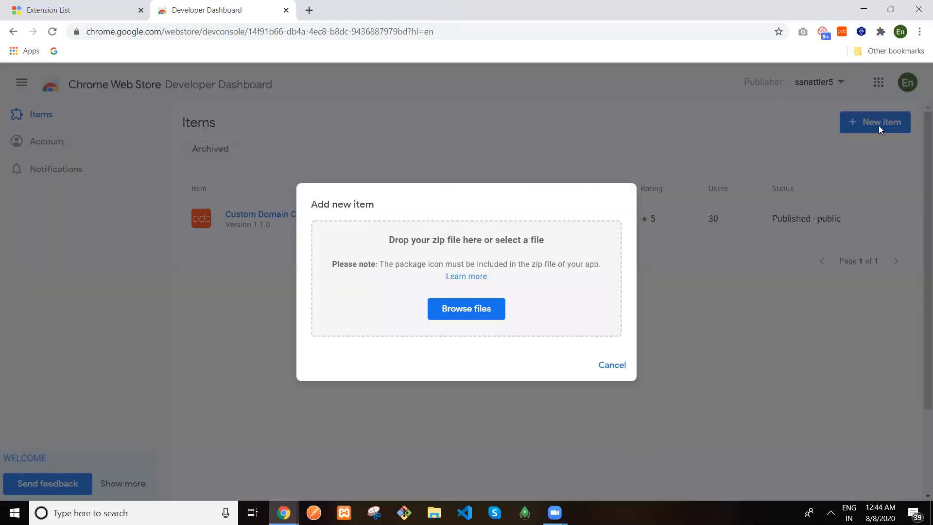
{"action": "left_click", "coordinate": [82, 13]}
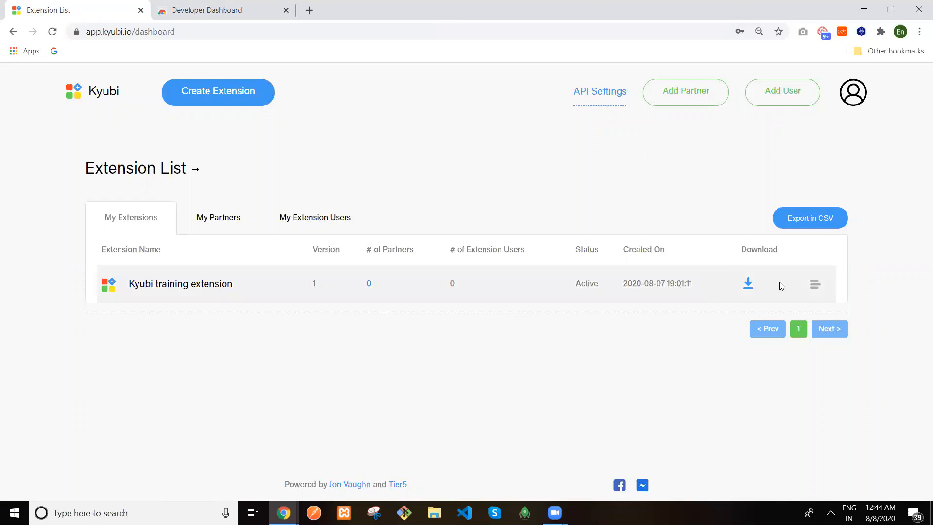
Download the Kyubi training extension zip and reveal it in the Downloads folder
{"action": "left_click", "coordinate": [816, 288]}
{"action": "left_click", "coordinate": [748, 284]}
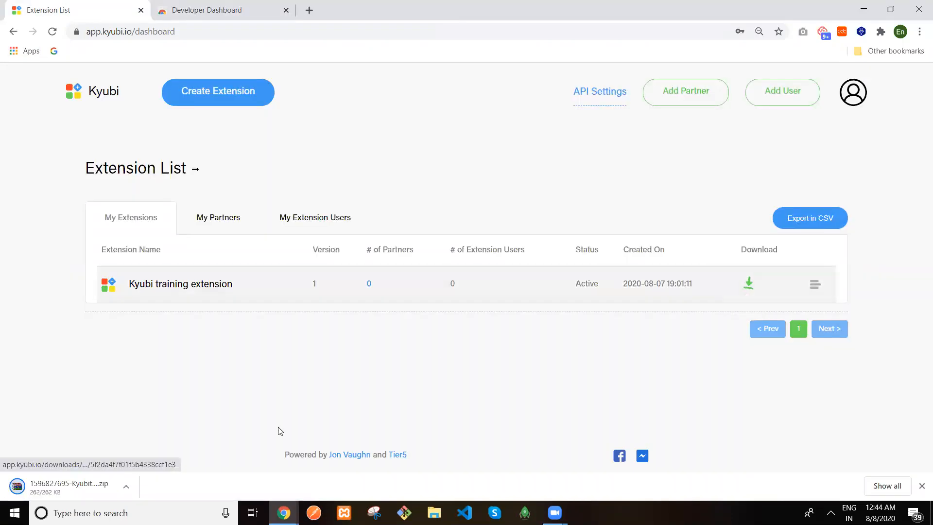
{"action": "left_click", "coordinate": [124, 484]}
{"action": "left_click", "coordinate": [162, 444]}
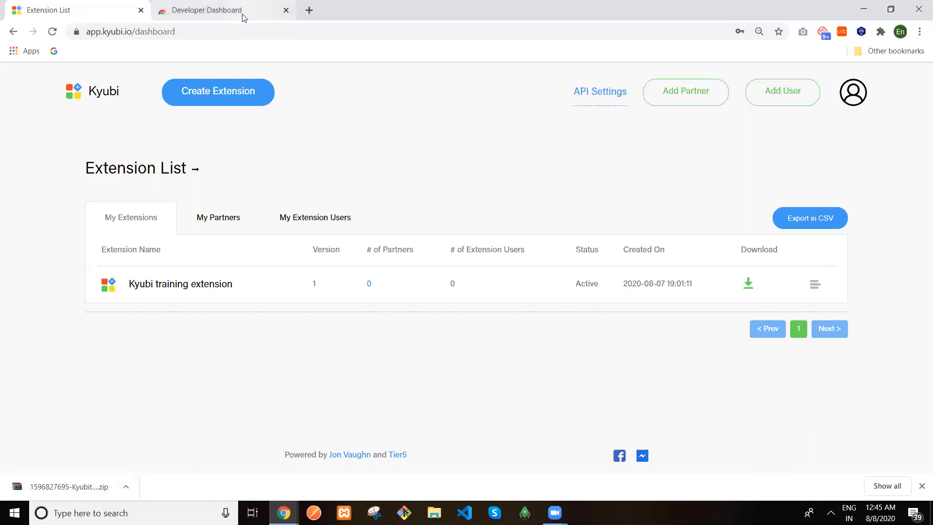
{"action": "left_click", "coordinate": [125, 486]}
{"action": "left_click", "coordinate": [160, 446]}
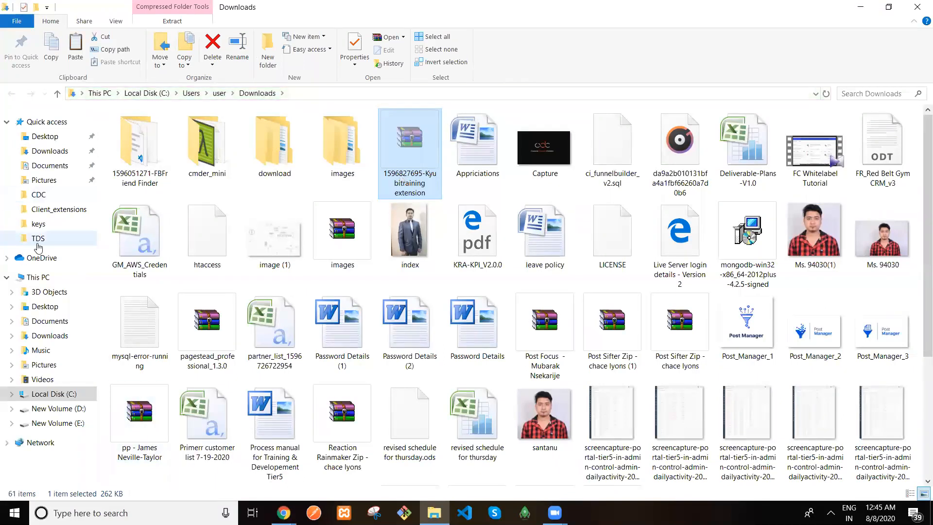
Paste the Kyubi training extension zip onto the Desktop
{"action": "left_click", "coordinate": [44, 307]}
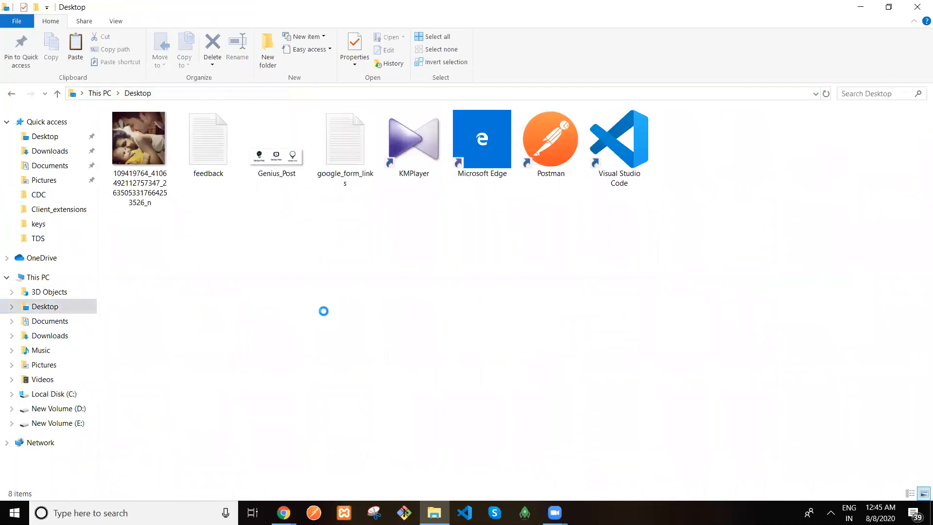
{"action": "right_click", "coordinate": [324, 311]}
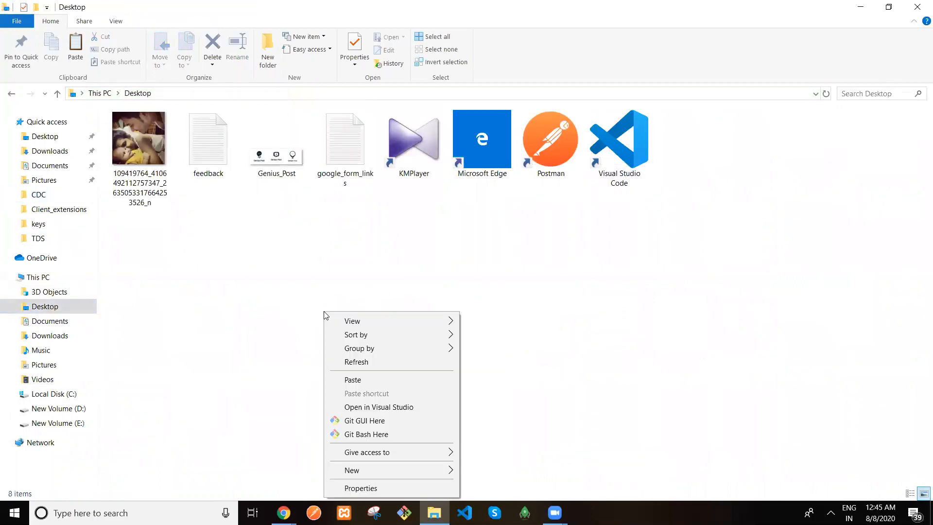
{"action": "left_click", "coordinate": [354, 380]}
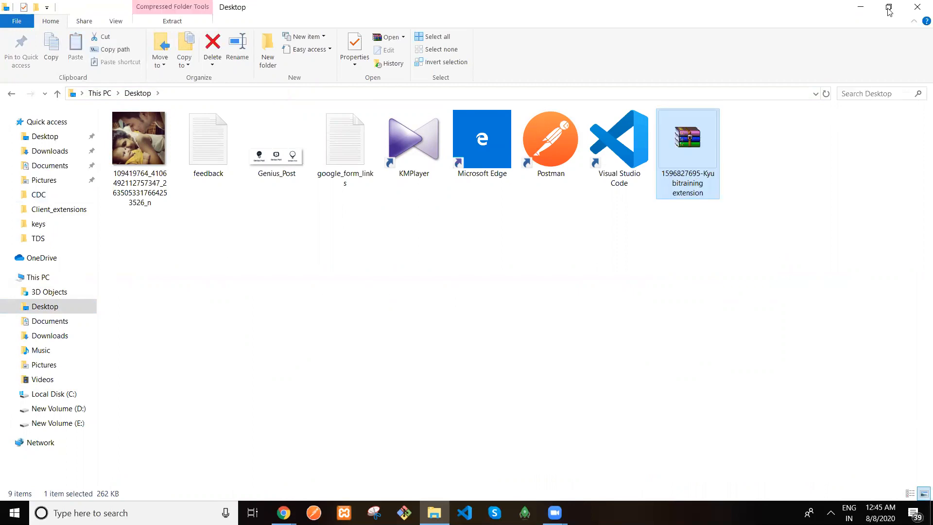
Drag the extension zip into the Developer Dashboard's Add new item drop zone to upload it
{"action": "left_click", "coordinate": [862, 8]}
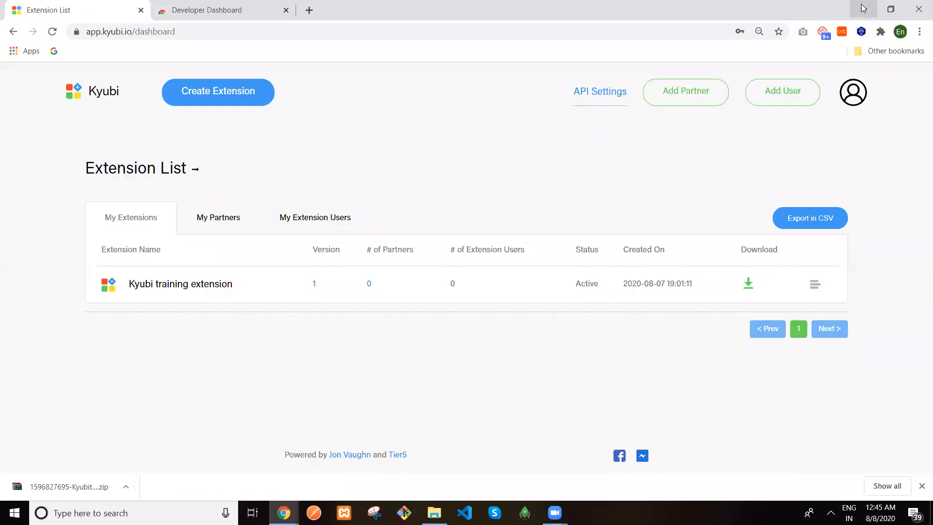
{"action": "left_click", "coordinate": [208, 7]}
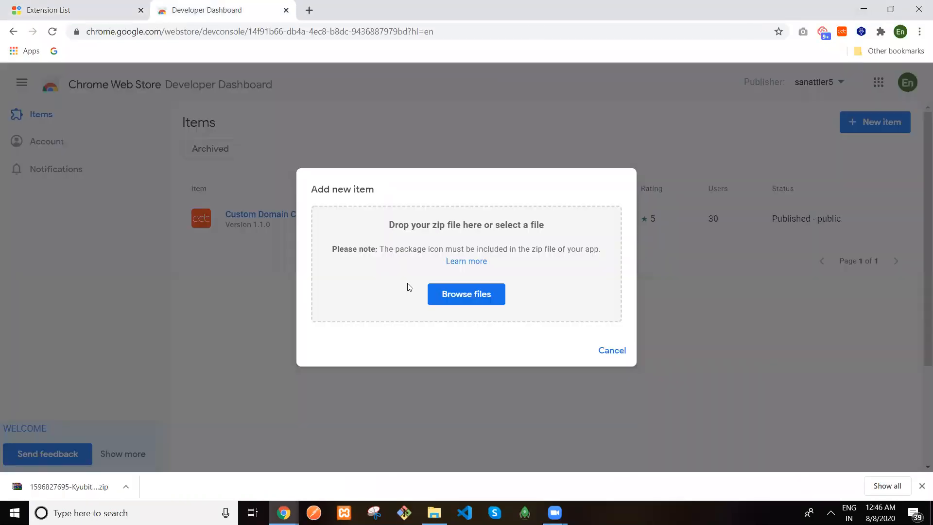
{"action": "left_click", "coordinate": [67, 489]}
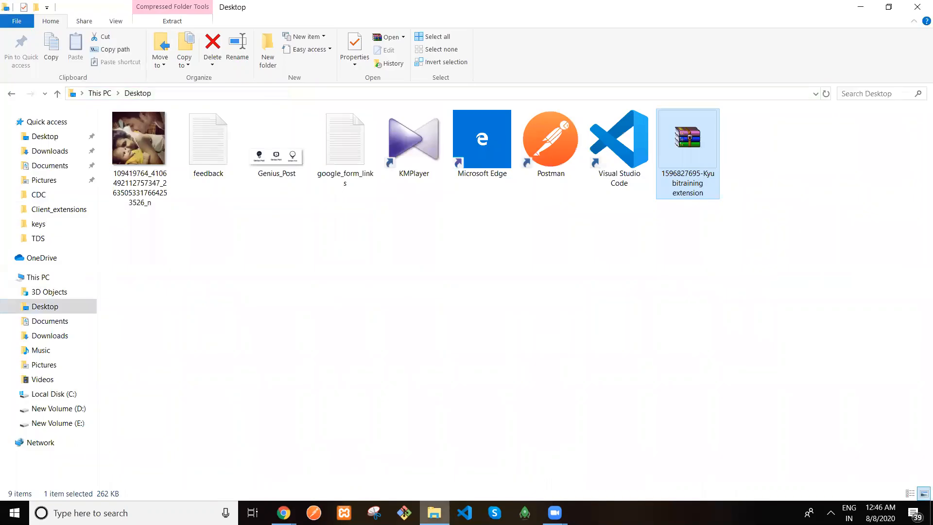
{"action": "left_click_drag", "start_coordinate": [687, 146], "coordinate": [350, 478]}
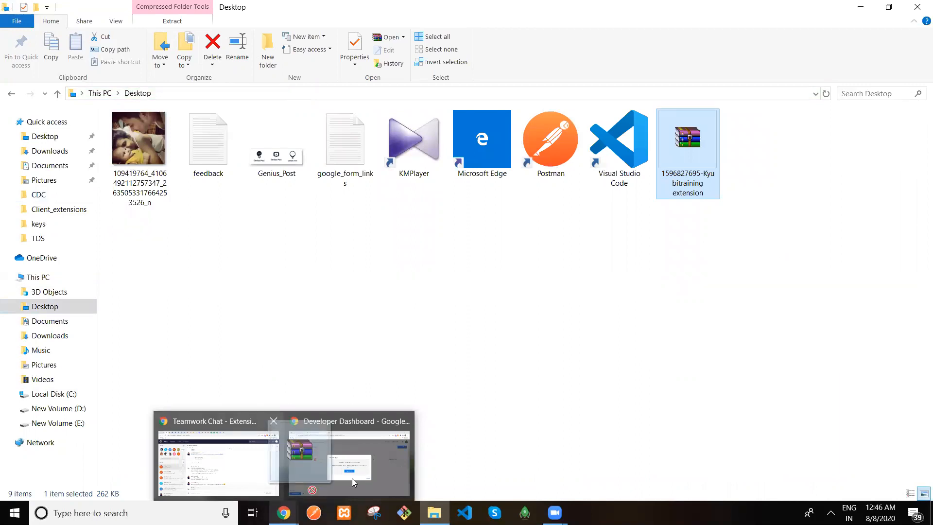
{"action": "left_click_drag", "start_coordinate": [396, 411], "coordinate": [462, 299]}
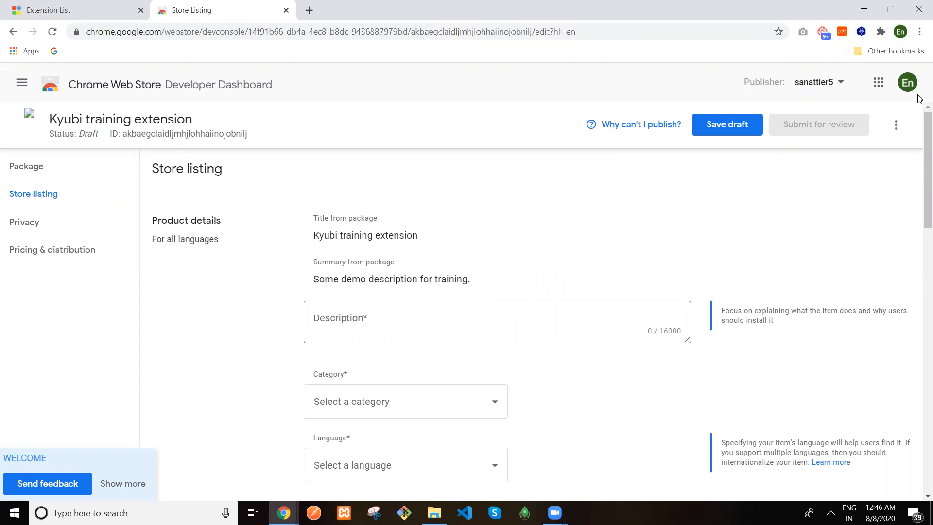
Enter the description 'This tool is going to help you to understand how to upload one extension in the chrome store.'
{"action": "left_click_drag", "start_coordinate": [920, 168], "coordinate": [915, 127]}
{"action": "left_click", "coordinate": [397, 318]}
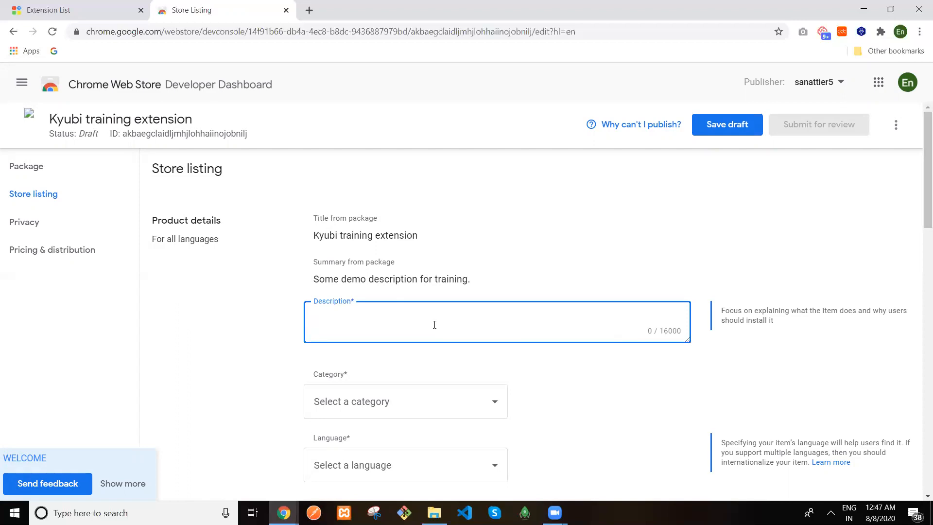
{"action": "type", "text": "This"}
{"action": "type", "text": " wxten"}
{"action": "key", "text": "BackSpace"}
{"action": "key", "text": "BackSpace"}
{"action": "key", "text": "BackSpace"}
{"action": "key", "text": "BackSpace"}
{"action": "key", "text": "BackSpace"}
{"action": "key", "text": "BackSpace"}
{"action": "type", "text": "tool is goin gto"}
{"action": "key", "text": "BackSpace"}
{"action": "key", "text": "BackSpace"}
{"action": "key", "text": "BackSpace"}
{"action": "key", "text": "BackSpace"}
{"action": "key", "text": "BackSpace"}
{"action": "key", "text": "BackSpace"}
{"action": "type", "text": "ng to help you t "}
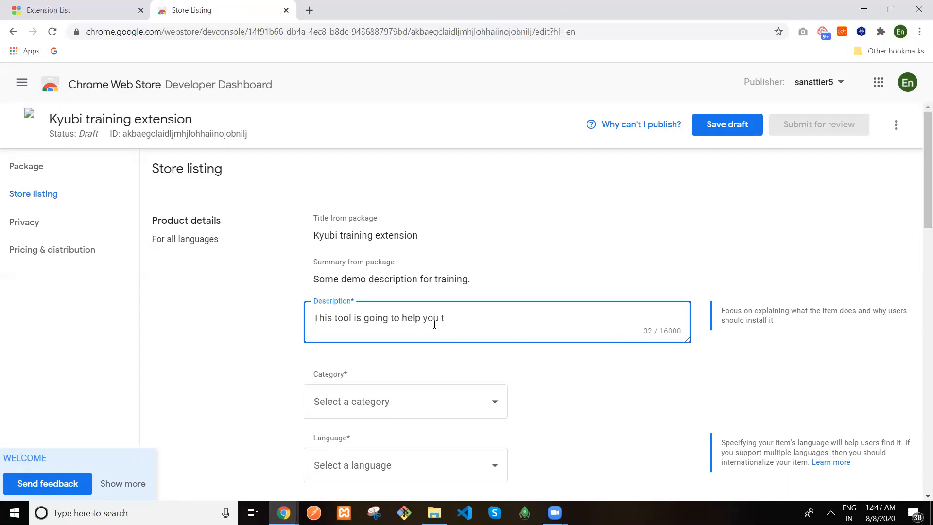
{"action": "type", "text": "o understand how to upl"}
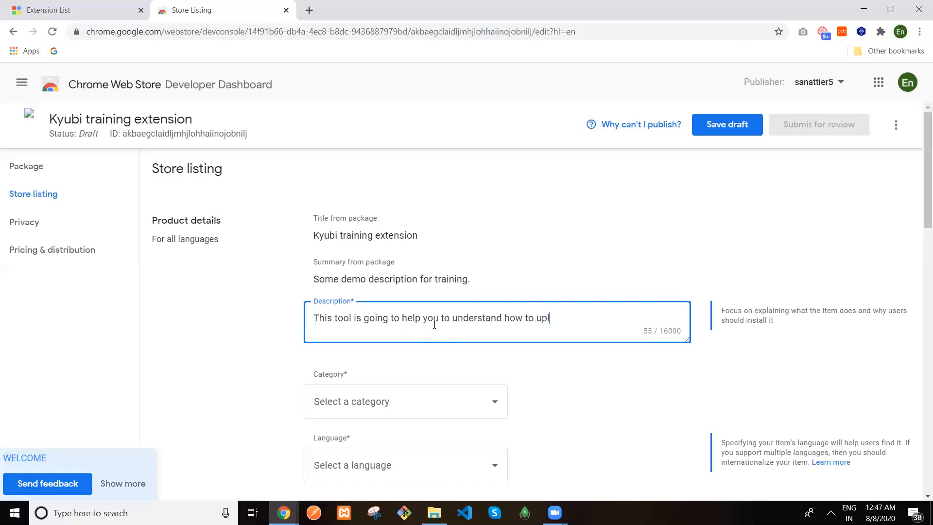
{"action": "type", "text": "oad one extenision"}
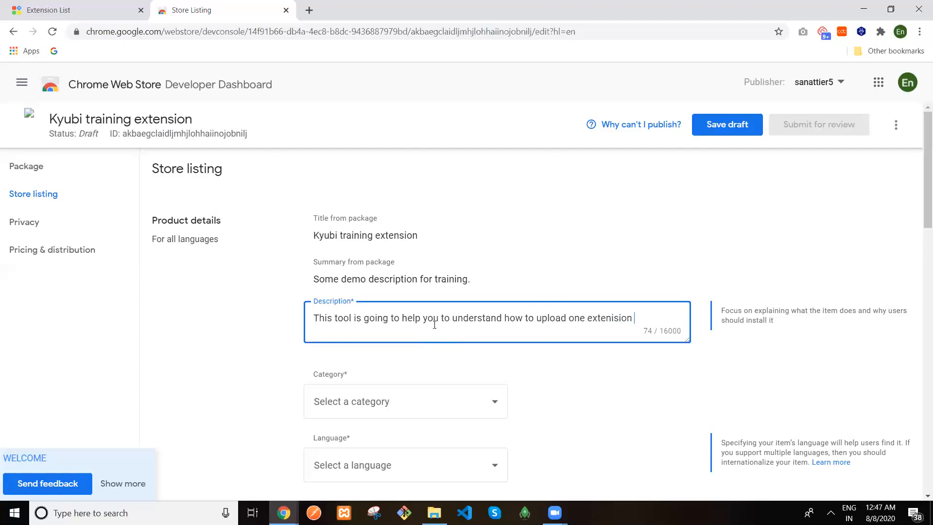
{"action": "key", "text": "BackSpace"}
{"action": "key", "text": "BackSpace"}
{"action": "key", "text": "BackSpace"}
{"action": "key", "text": "BackSpace"}
{"action": "key", "text": "BackSpace"}
{"action": "key", "text": "BackSpace"}
{"action": "type", "text": "sion in the chrome stpre"}
{"action": "key", "text": "BackSpace"}
{"action": "key", "text": "BackSpace"}
{"action": "key", "text": "BackSpace"}
{"action": "type", "text": "ore."}
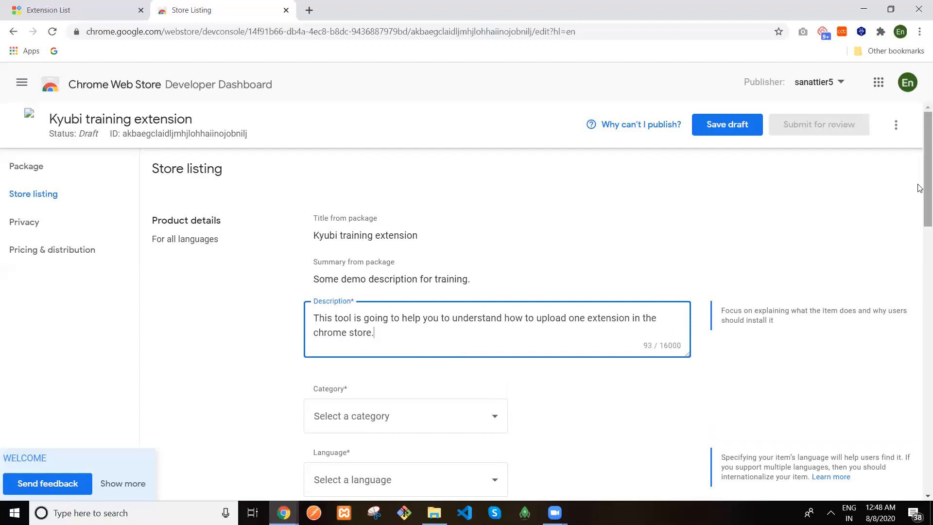
Scroll down to the Category dropdown and open its list
{"action": "scroll", "coordinate": [920, 219], "scroll_direction": "down", "scroll_amount": 3}
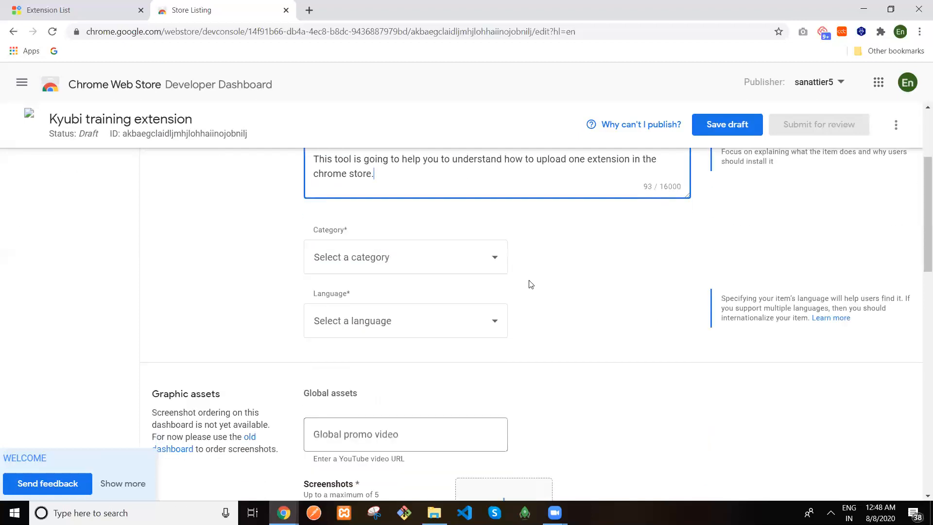
{"action": "left_click", "coordinate": [486, 260]}
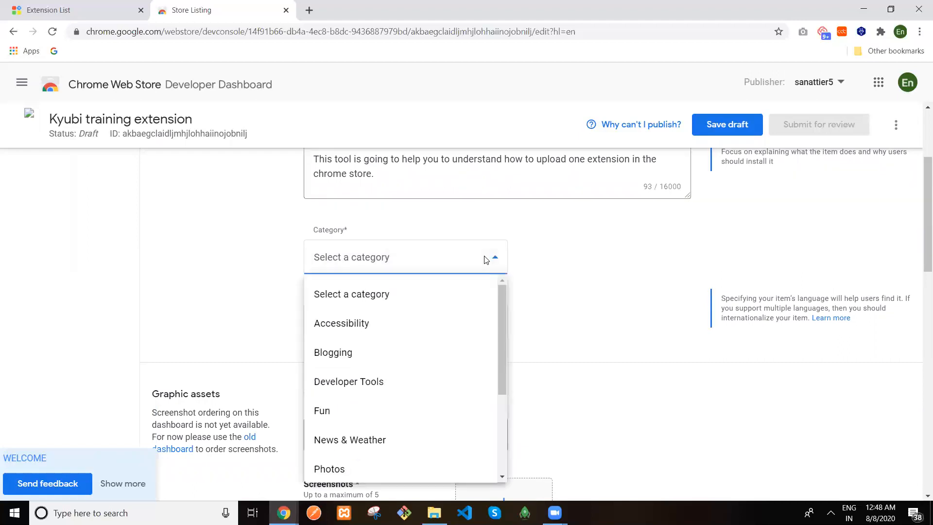
{"action": "left_click", "coordinate": [448, 263]}
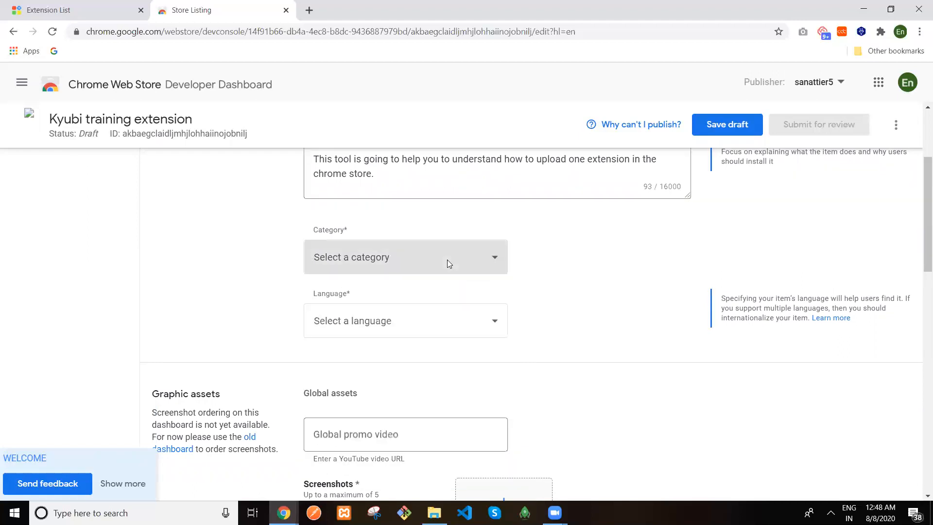
{"action": "left_click", "coordinate": [448, 263]}
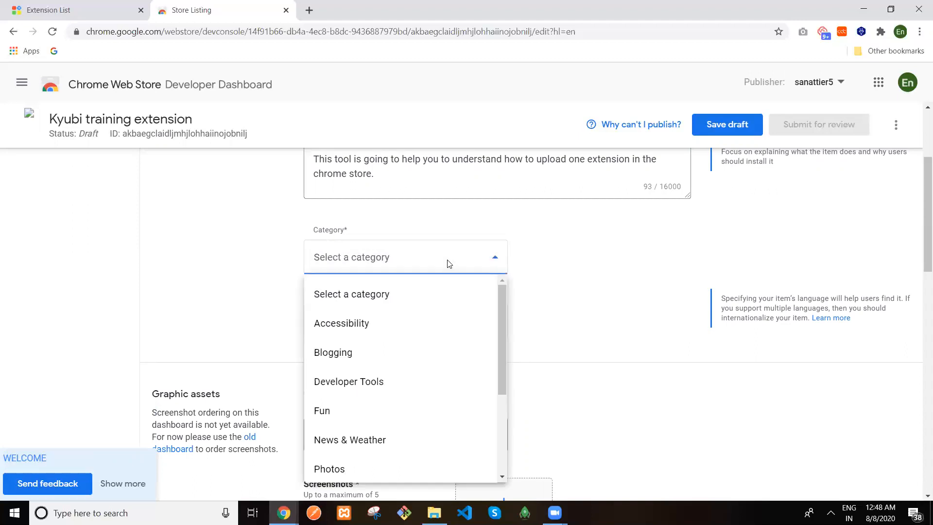
Choose Social & Communication as the listing category
{"action": "left_click_drag", "start_coordinate": [501, 322], "coordinate": [501, 423]}
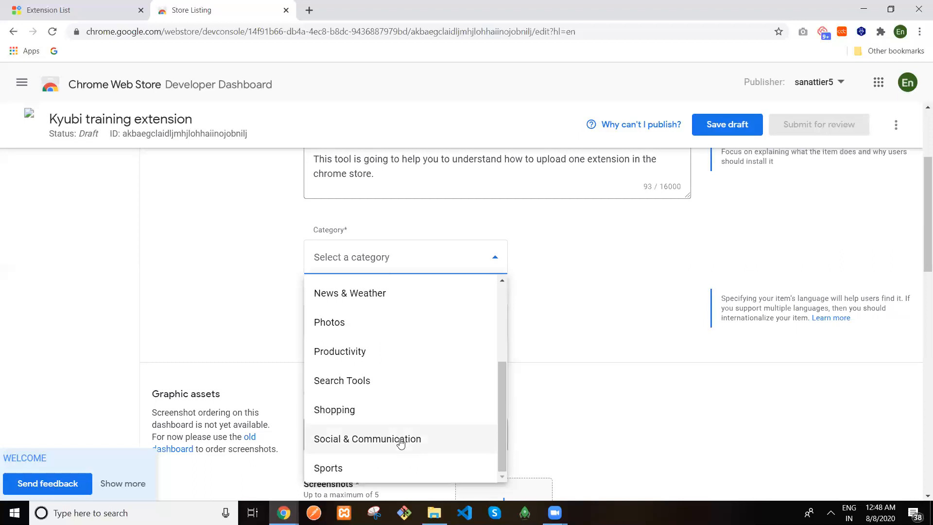
{"action": "left_click", "coordinate": [401, 439]}
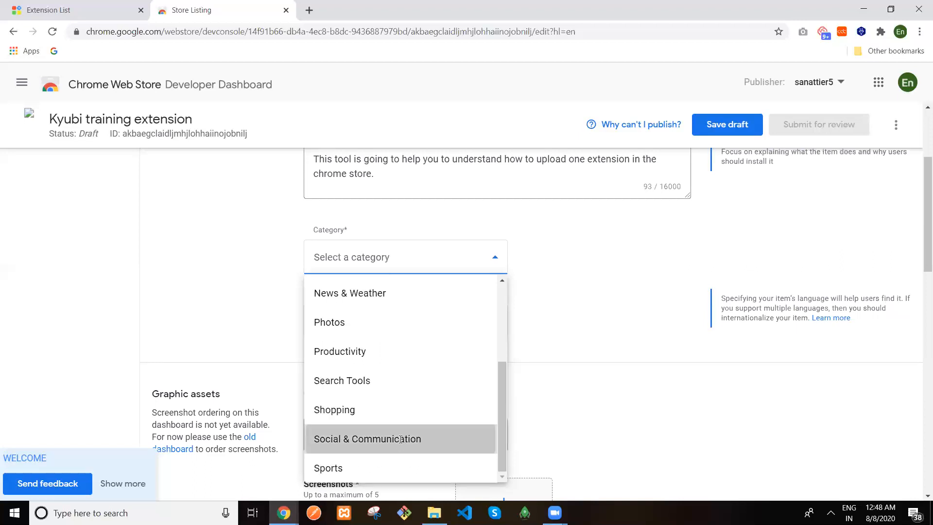
{"action": "left_click", "coordinate": [491, 260]}
{"action": "left_click_drag", "start_coordinate": [502, 337], "coordinate": [498, 401]}
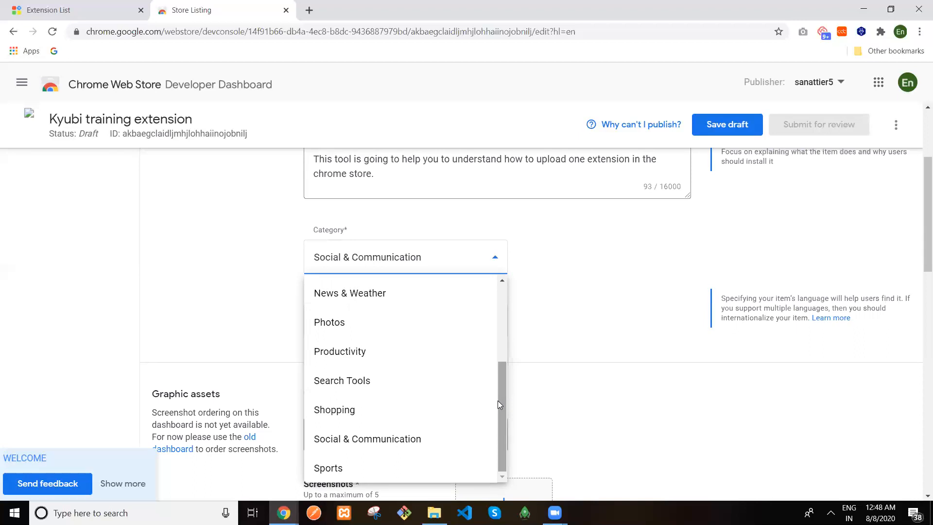
{"action": "left_click", "coordinate": [381, 441]}
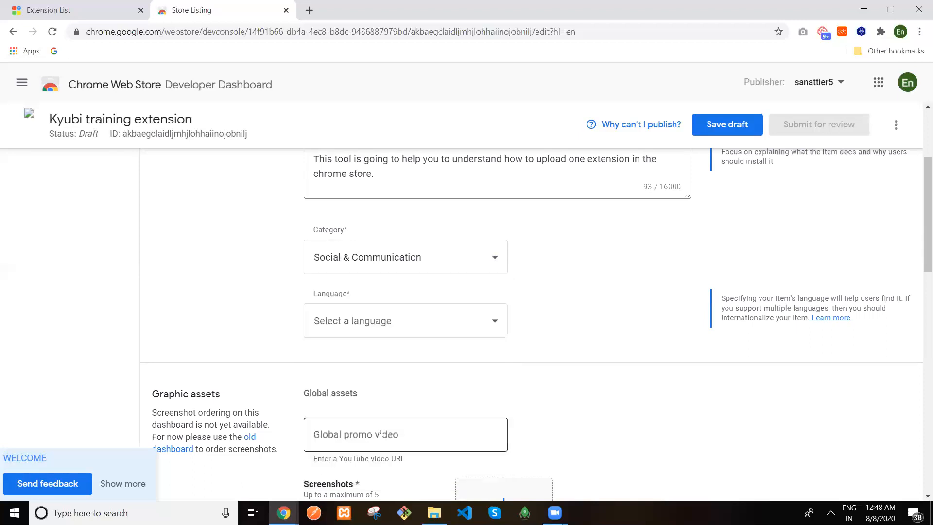
Set the listing language to English
{"action": "left_click", "coordinate": [475, 322]}
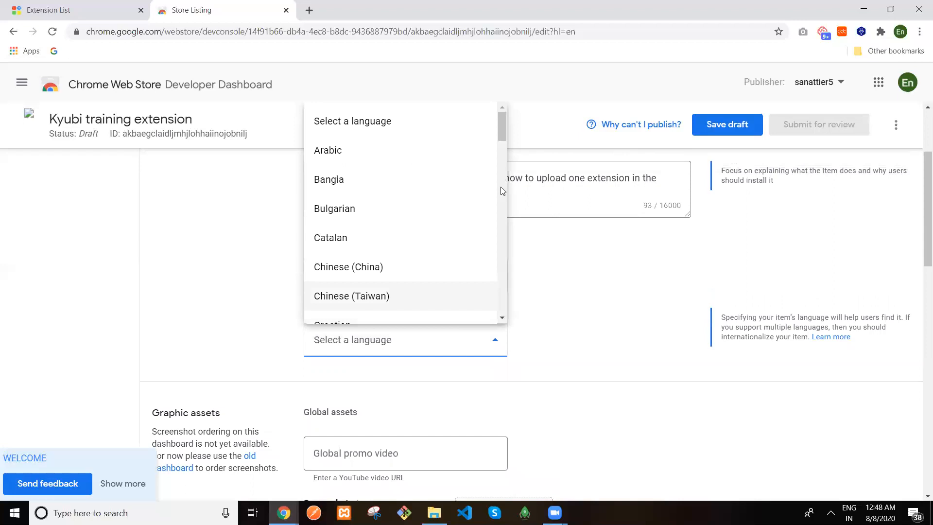
{"action": "scroll", "coordinate": [503, 143], "scroll_direction": "down", "scroll_amount": 5}
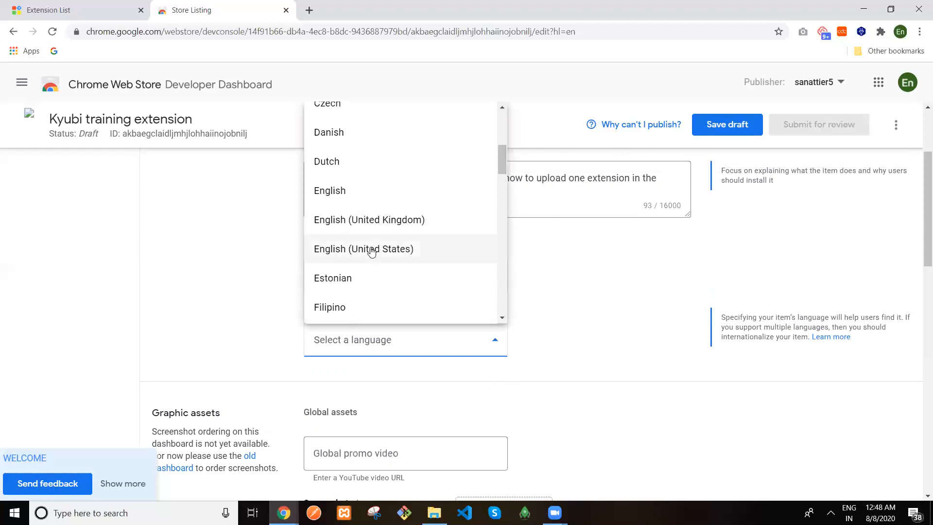
{"action": "left_click", "coordinate": [332, 190]}
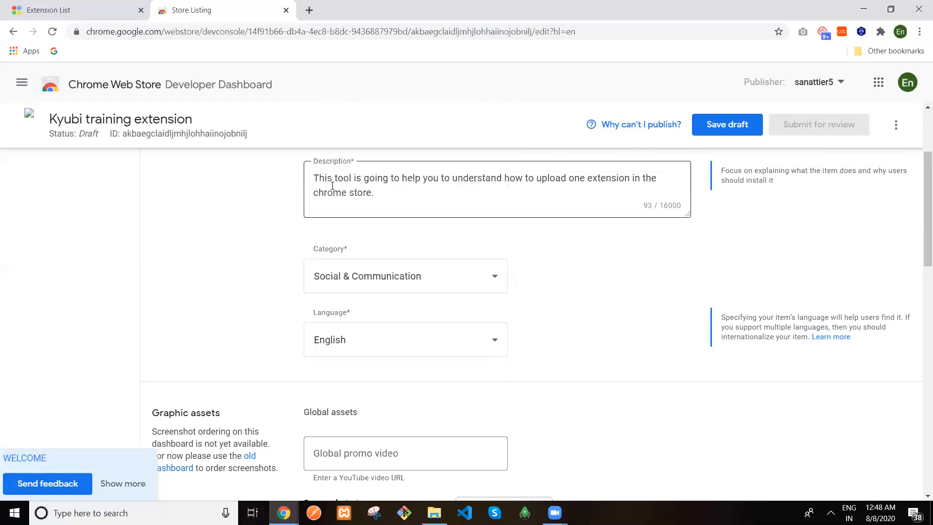
{"action": "left_click_drag", "start_coordinate": [921, 219], "coordinate": [920, 267]}
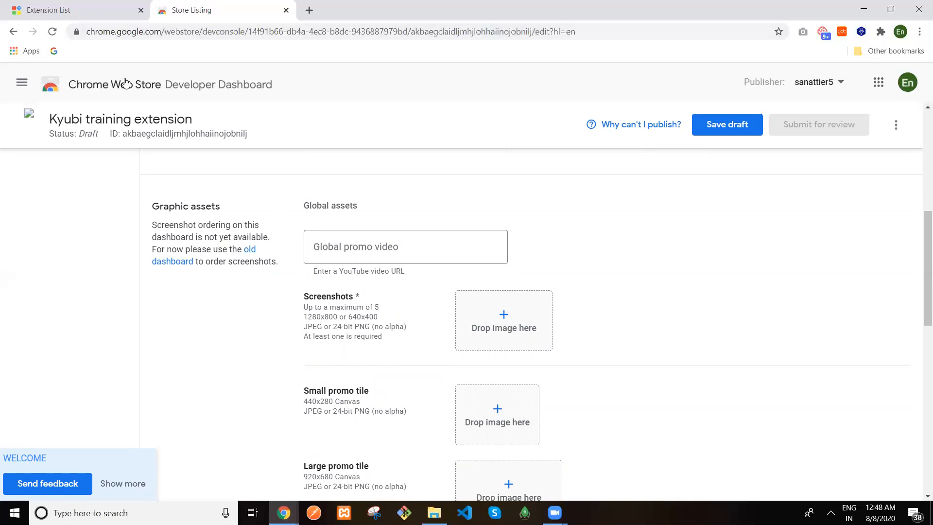
In a new tab, search 'chromestore' and open the Chrome Web Store
{"action": "left_click", "coordinate": [309, 10]}
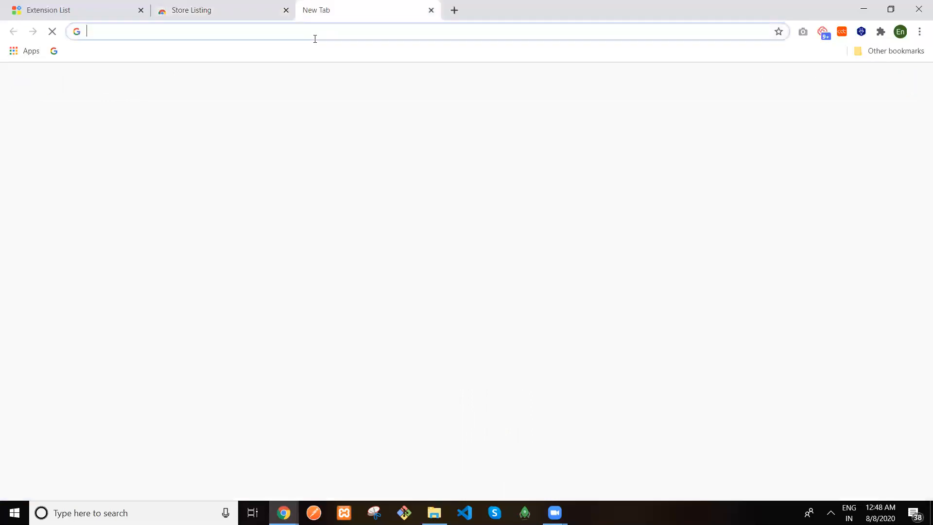
{"action": "type", "text": "chromes"}
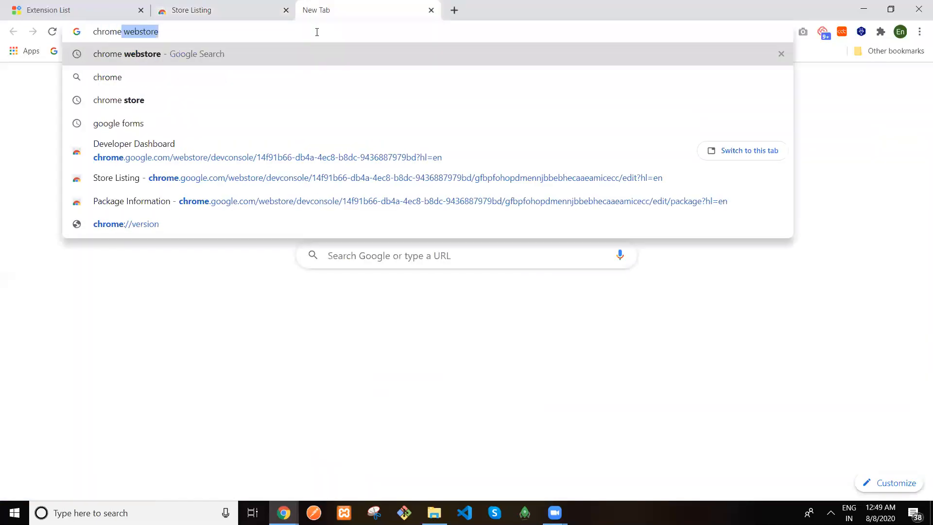
{"action": "type", "text": "tore"}
{"action": "key", "text": "Return"}
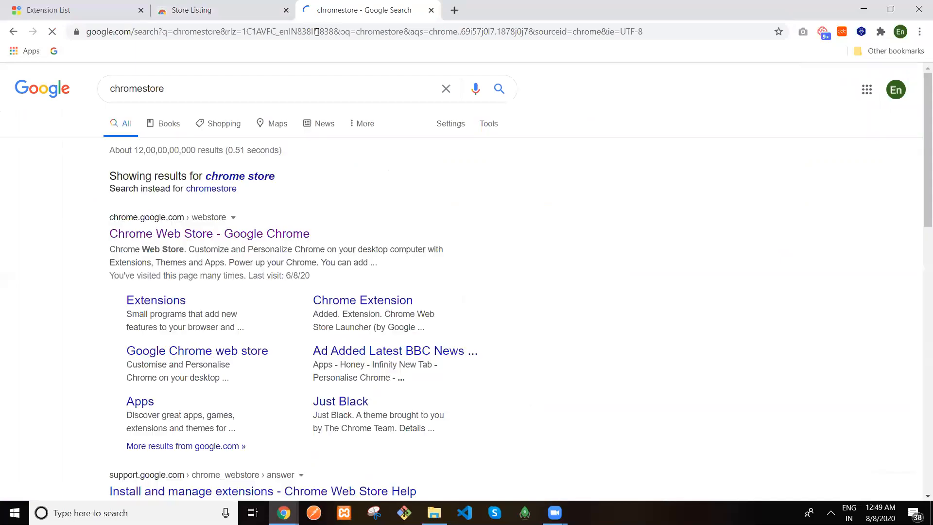
{"action": "left_click", "coordinate": [217, 236]}
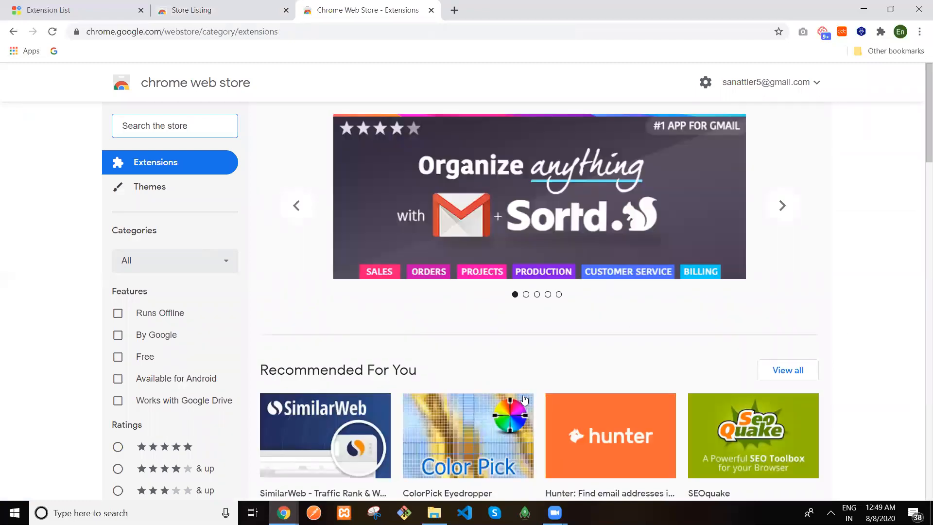
View the Zoom Scheduler extension's store page for reference, then return to the draft listing
{"action": "scroll", "coordinate": [919, 190], "scroll_direction": "down", "scroll_amount": 8}
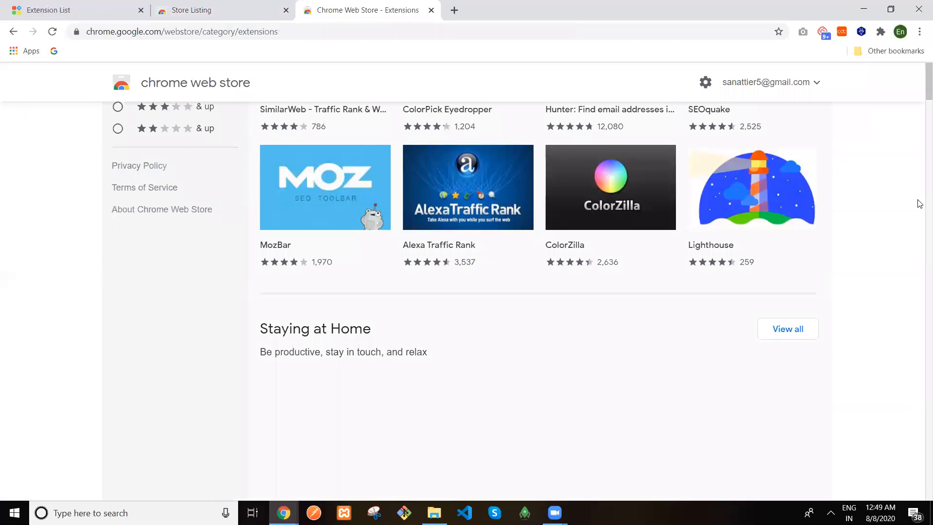
{"action": "scroll", "coordinate": [918, 202], "scroll_direction": "down", "scroll_amount": 8}
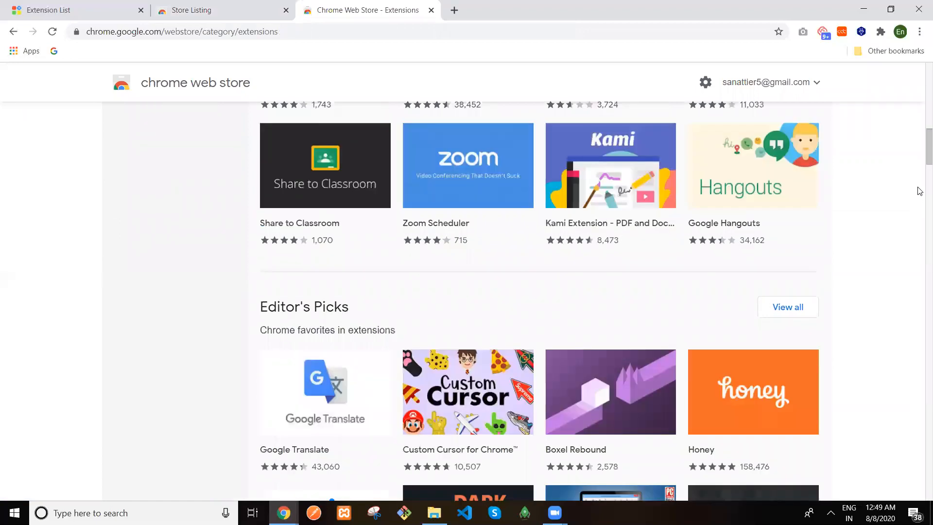
{"action": "left_click", "coordinate": [480, 186]}
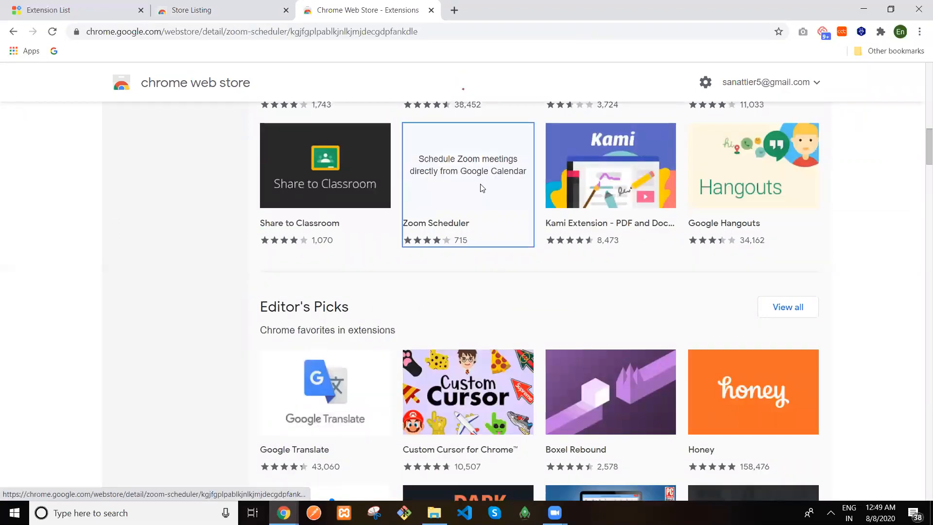
{"action": "scroll", "coordinate": [919, 146], "scroll_direction": "down", "scroll_amount": 4}
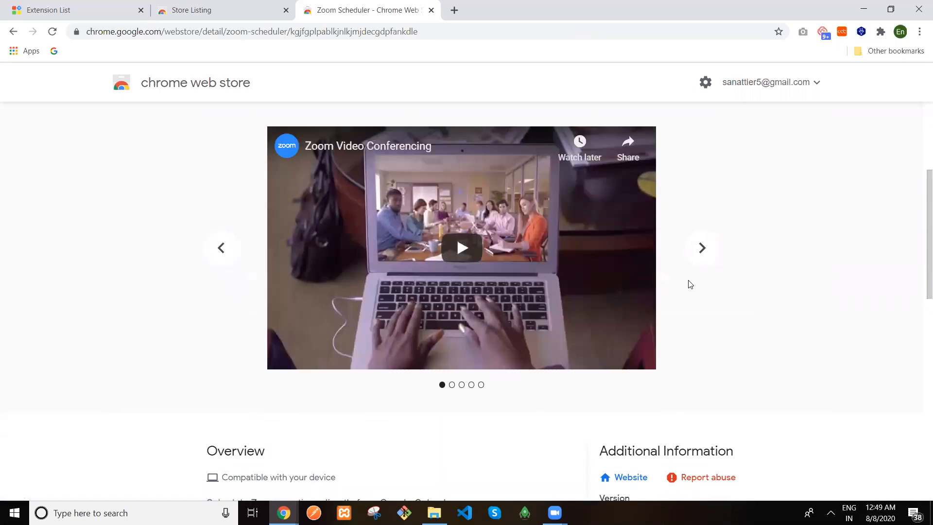
{"action": "left_click", "coordinate": [241, 13]}
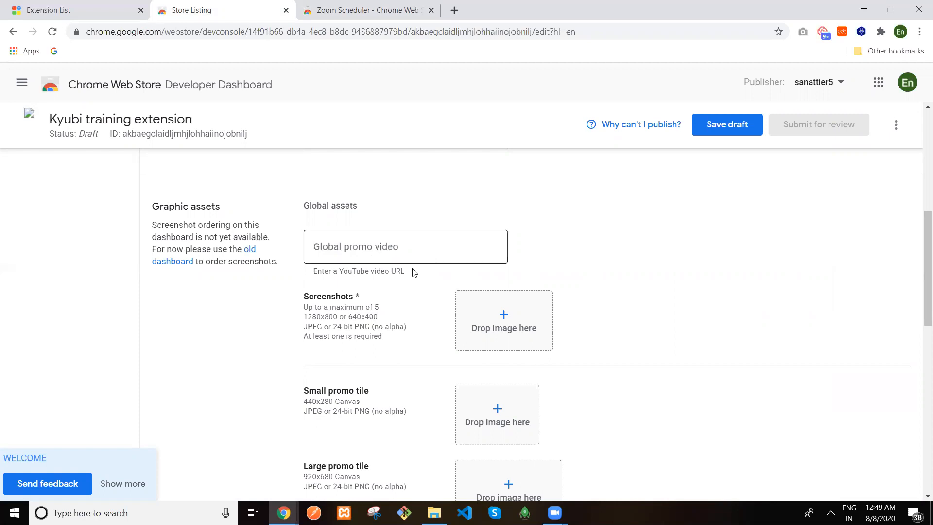
Review the screenshot requirements (1280x800 or 640x400, JPEG or 24-bit PNG), then bring up File Explorer's Desktop
{"action": "left_click", "coordinate": [389, 9]}
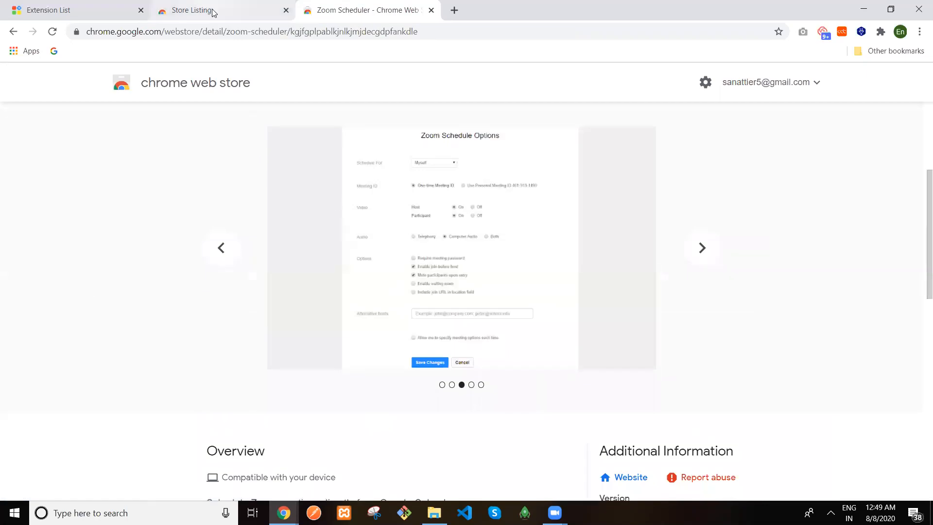
{"action": "left_click", "coordinate": [213, 12]}
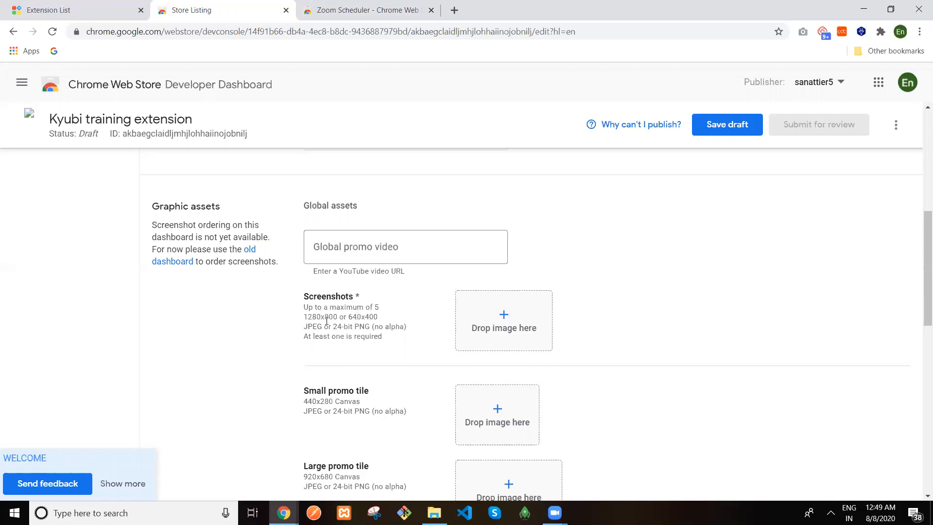
{"action": "left_click_drag", "start_coordinate": [305, 317], "coordinate": [378, 319]}
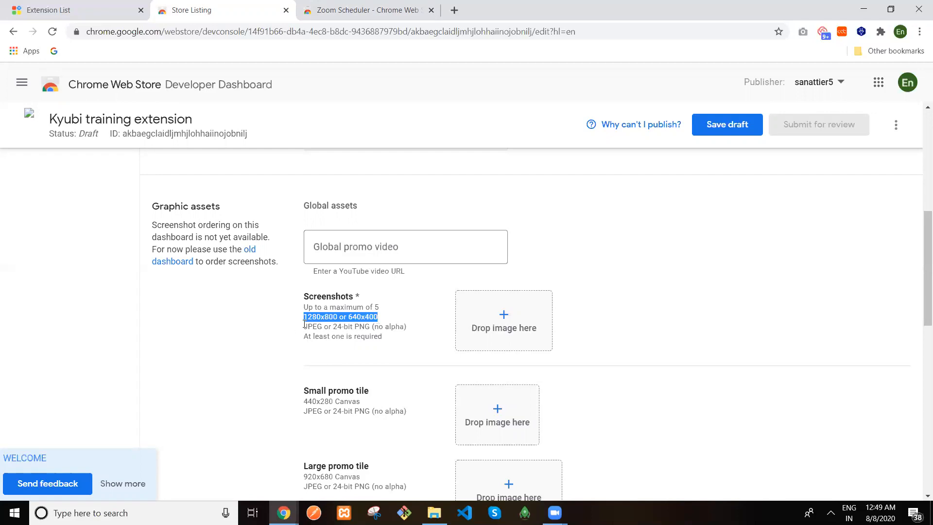
{"action": "left_click_drag", "start_coordinate": [305, 325], "coordinate": [368, 329]}
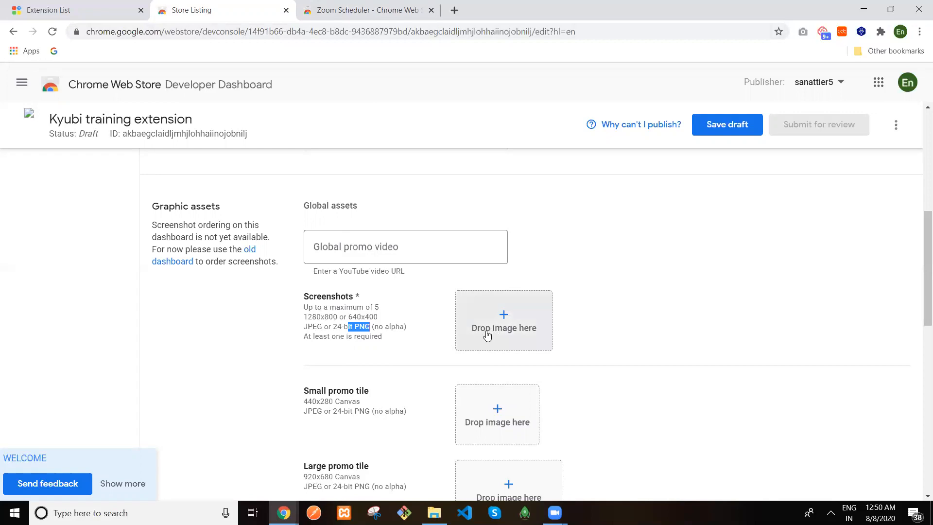
{"action": "double_click", "coordinate": [354, 295]}
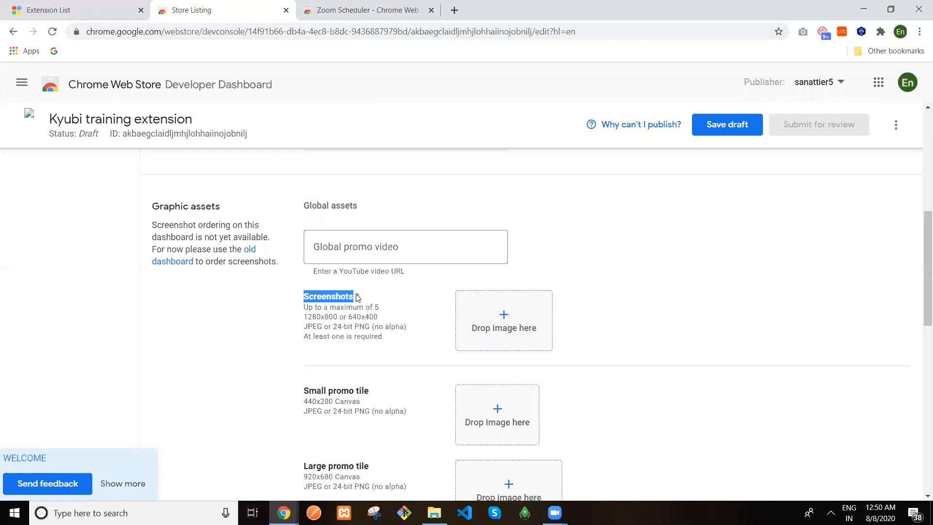
{"action": "left_click", "coordinate": [358, 297]}
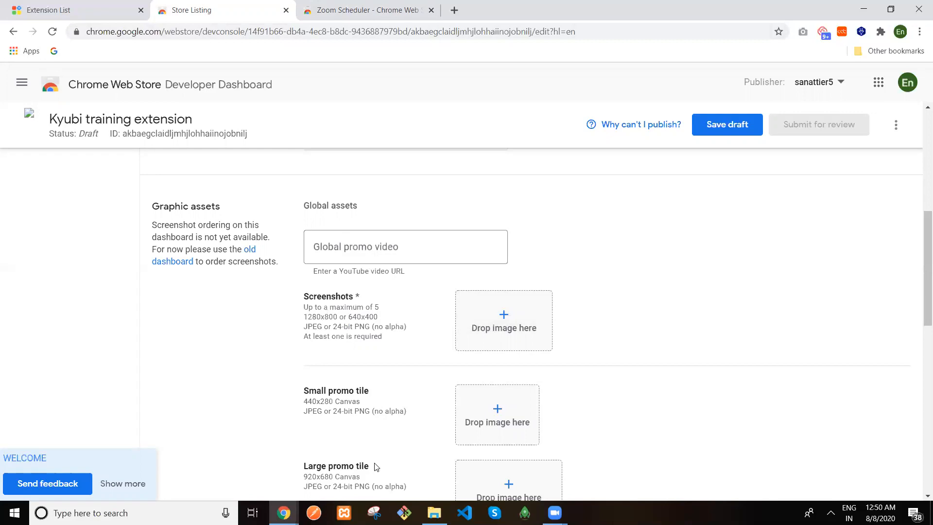
{"action": "left_click", "coordinate": [434, 512]}
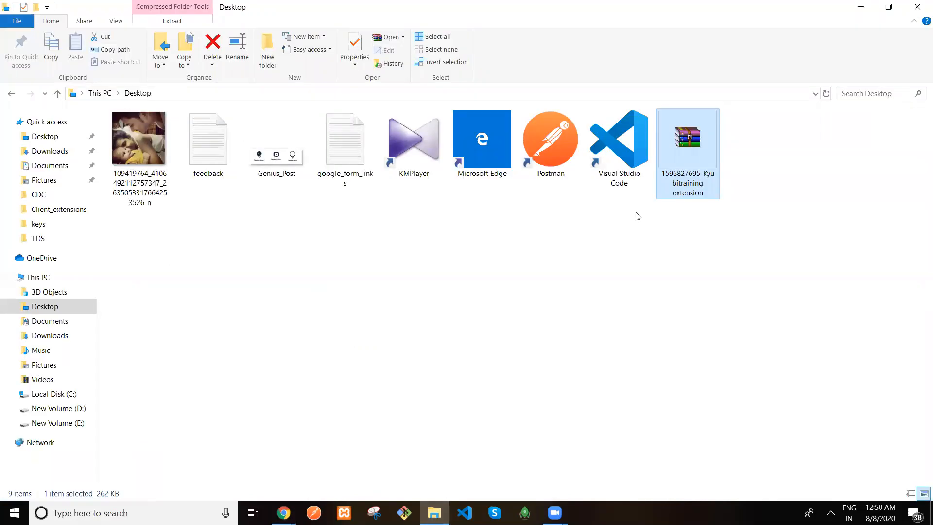
{"action": "double_click", "coordinate": [683, 163]}
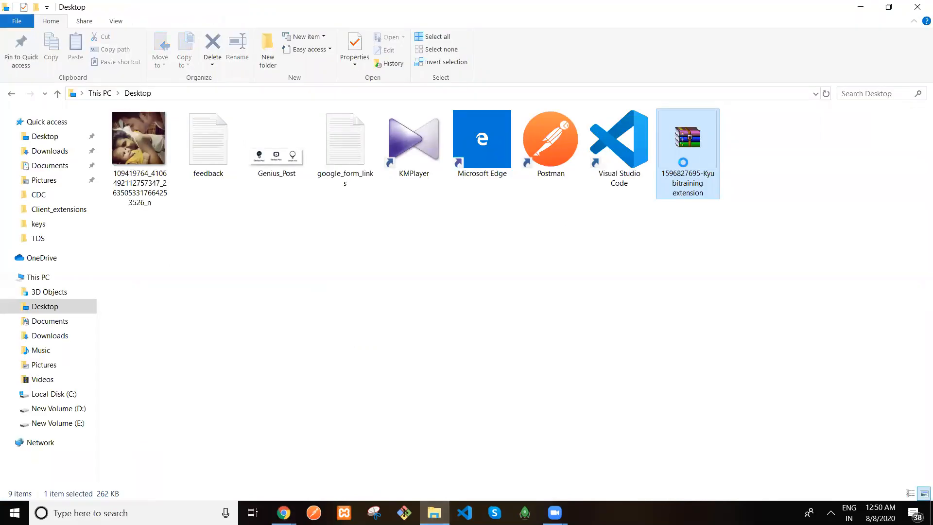
{"action": "right_click", "coordinate": [683, 162]}
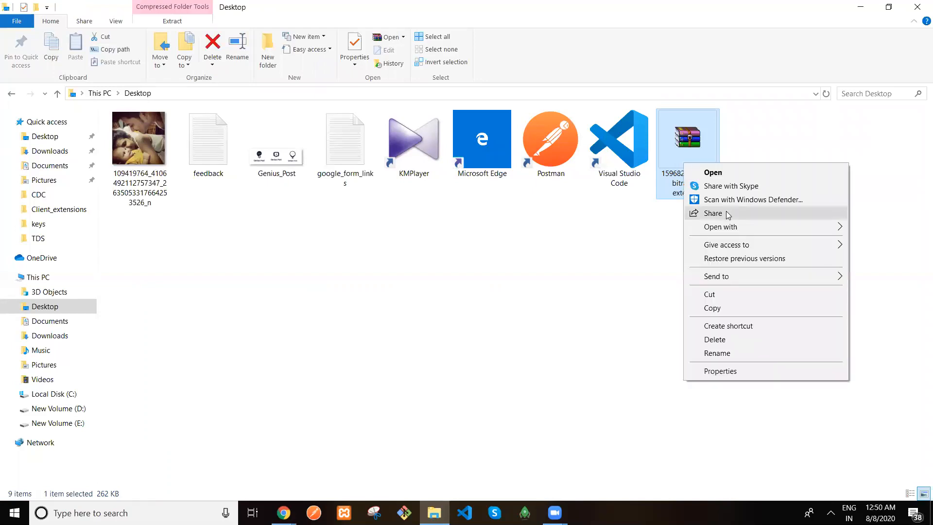
{"action": "left_click", "coordinate": [721, 170]}
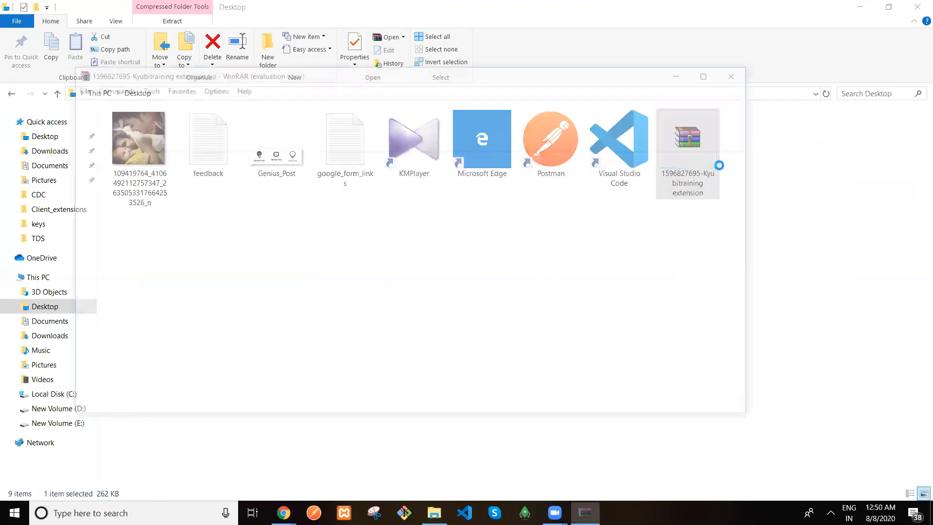
{"action": "left_click", "coordinate": [478, 250]}
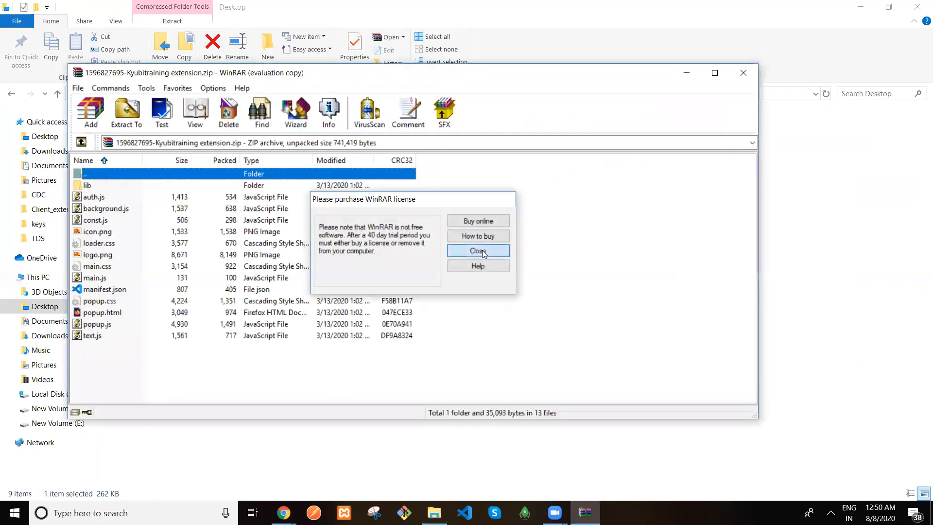
{"action": "left_click", "coordinate": [122, 120]}
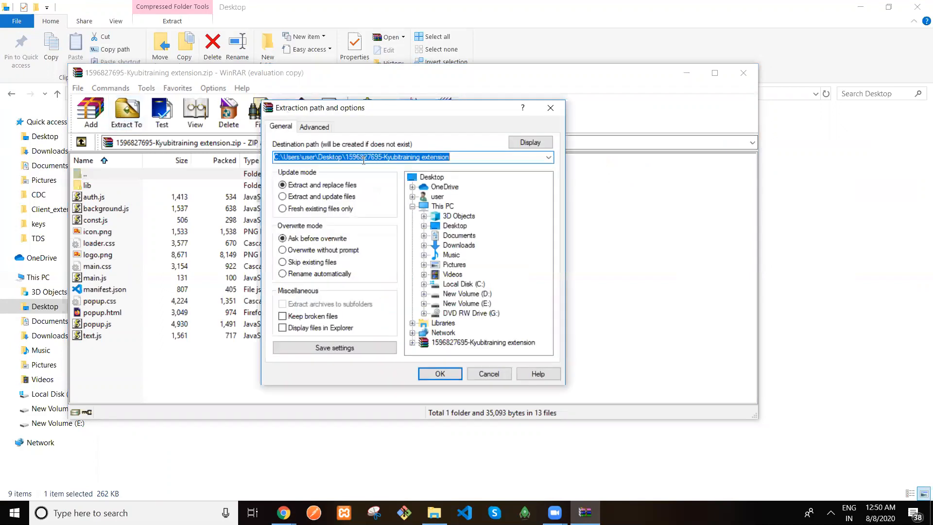
{"action": "left_click", "coordinate": [359, 158]}
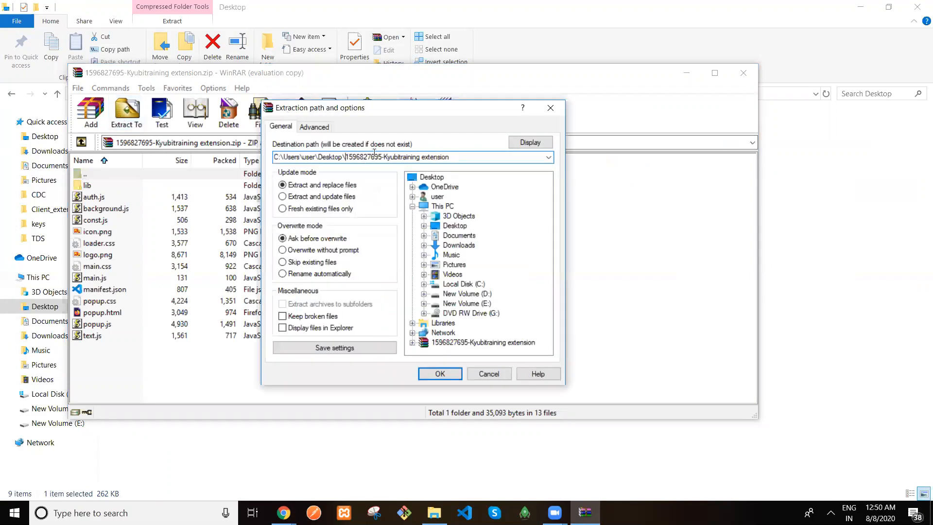
{"action": "left_click_drag", "start_coordinate": [345, 157], "coordinate": [457, 163]}
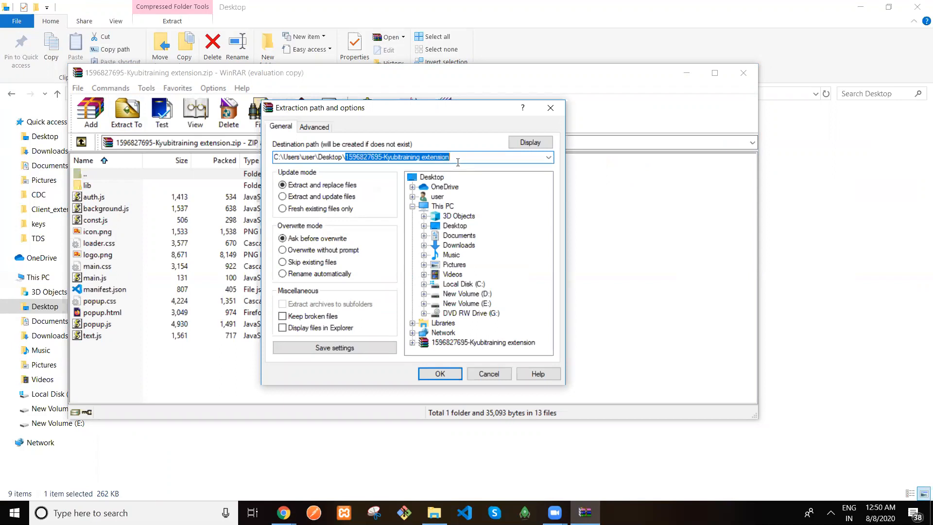
{"action": "left_click", "coordinate": [439, 373]}
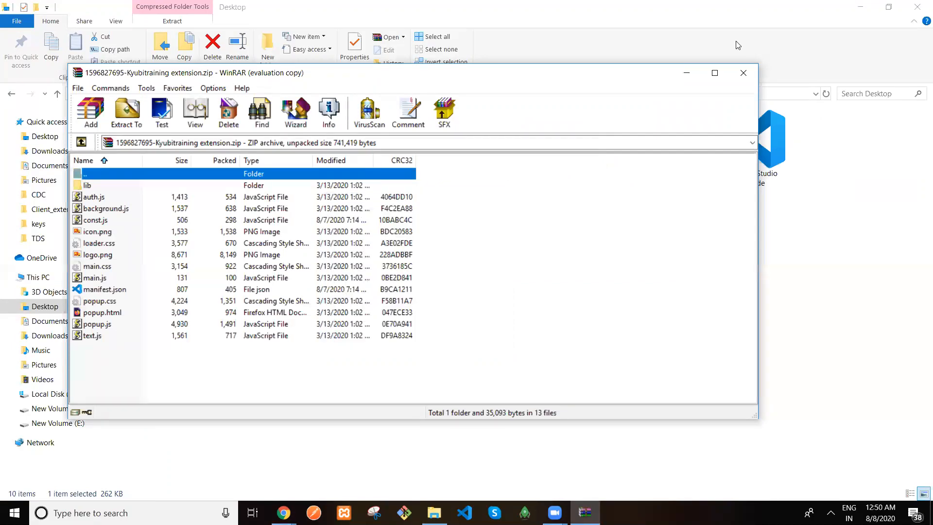
{"action": "left_click", "coordinate": [743, 72]}
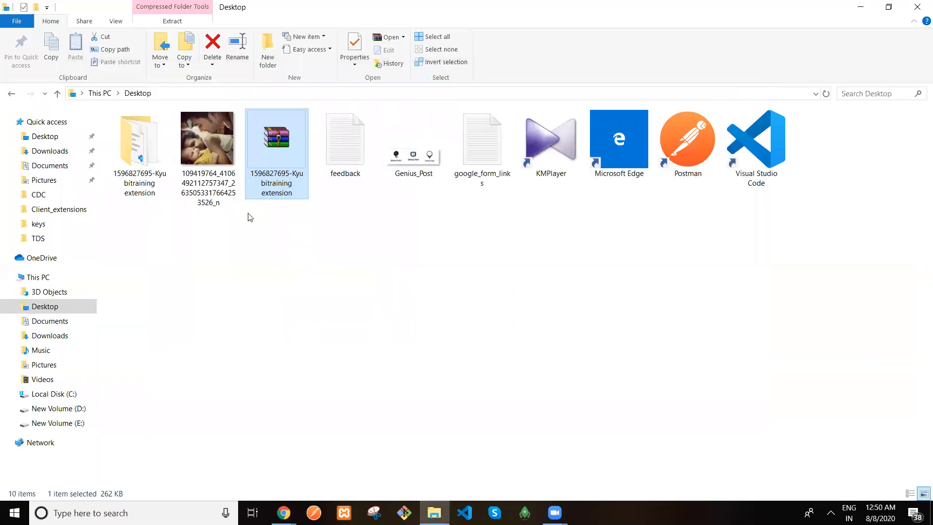
Inspect the extracted folder's 14 items (lib, manifest, popup files), then return to the Store Listing in Chrome
{"action": "double_click", "coordinate": [132, 177]}
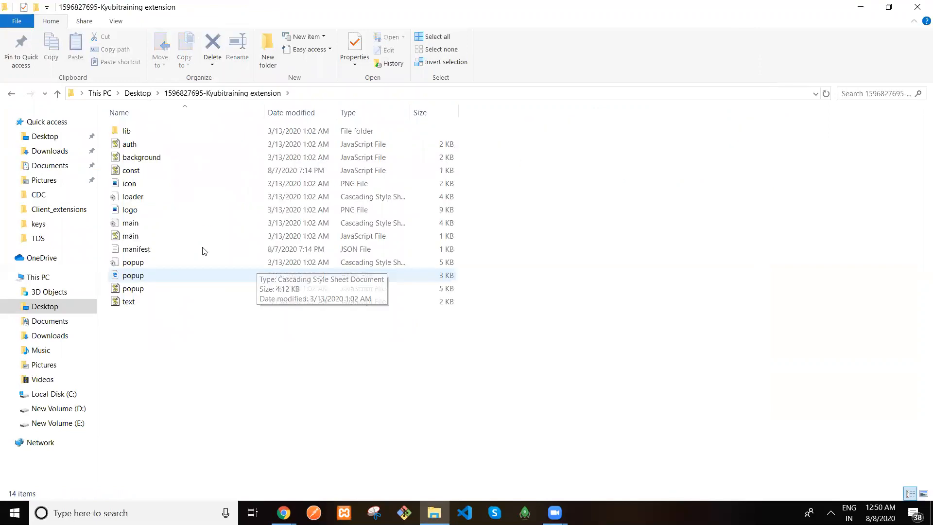
{"action": "left_click", "coordinate": [139, 95]}
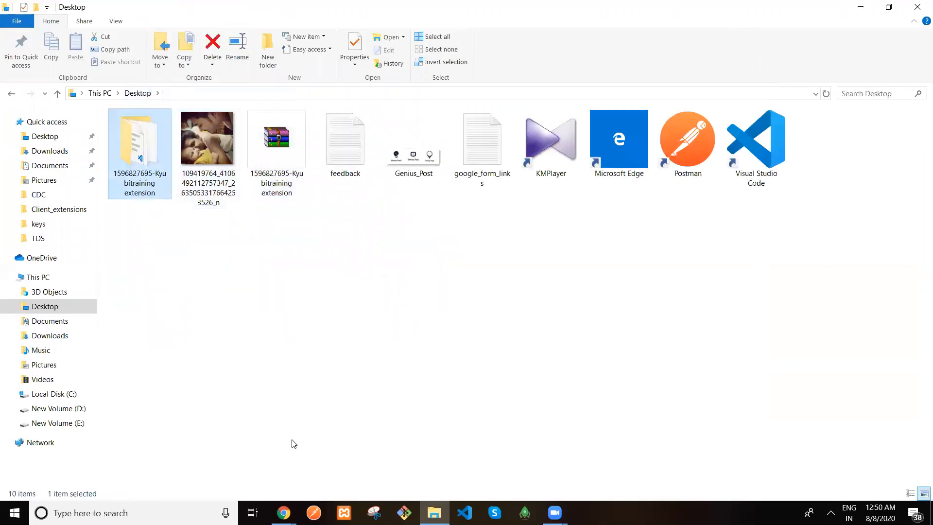
{"action": "mouse_move", "coordinate": [284, 512]}
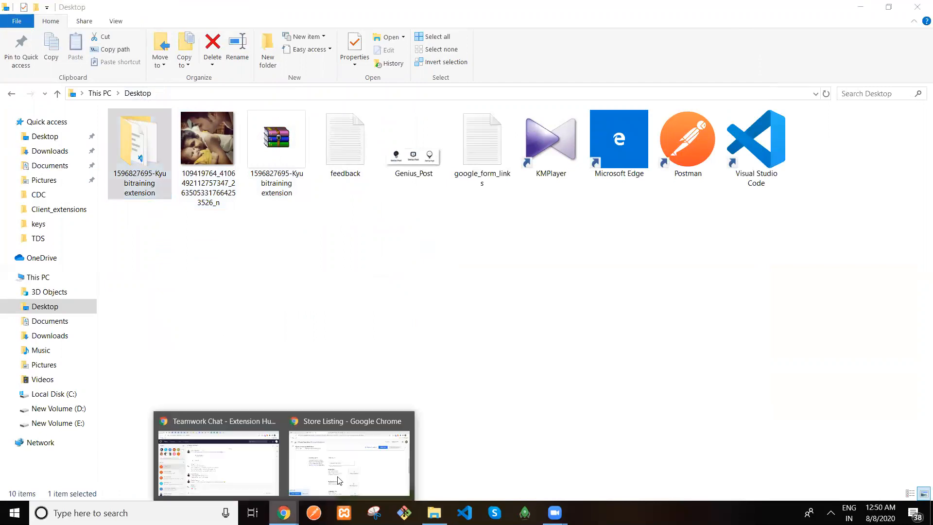
{"action": "left_click", "coordinate": [340, 476]}
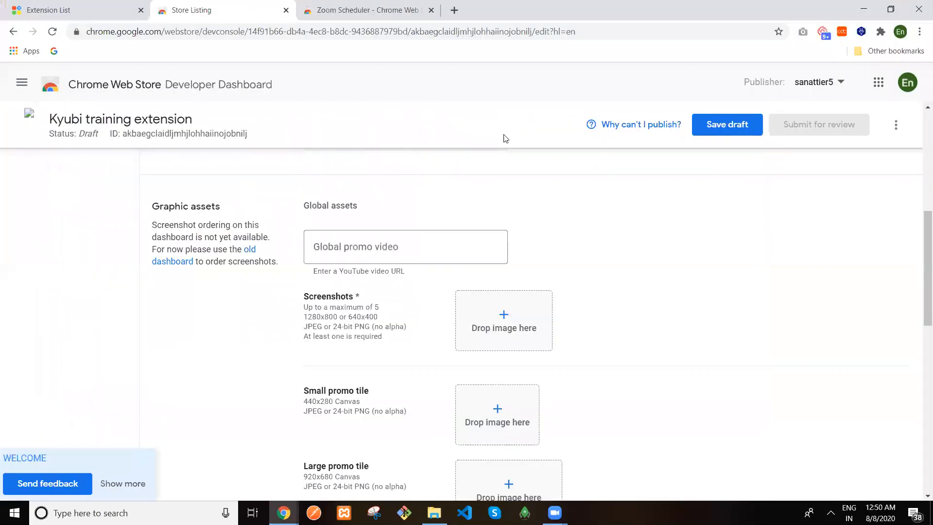
Go to chrome://extensions in a new tab and turn on Developer mode
{"action": "left_click", "coordinate": [455, 9]}
{"action": "left_click", "coordinate": [440, 28]}
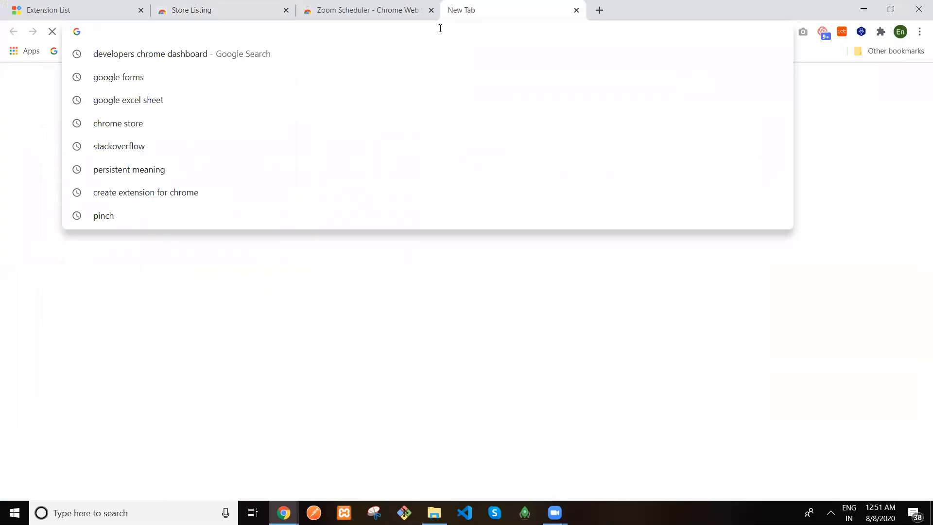
{"action": "type", "text": "chrome"}
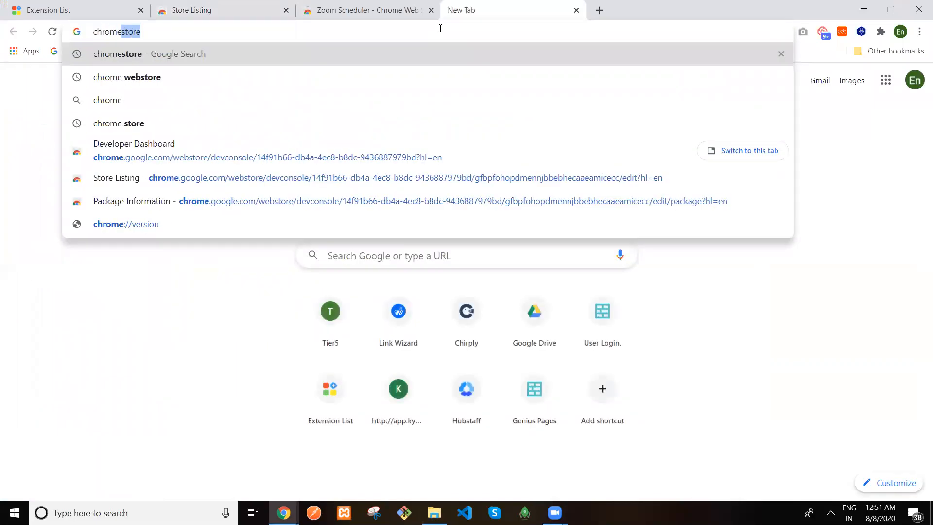
{"action": "type", "text": "://"}
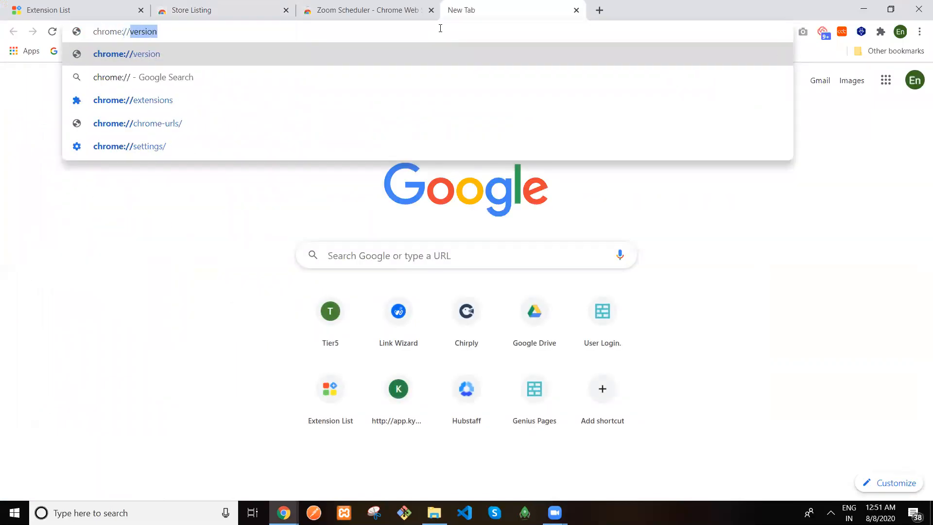
{"action": "type", "text": "extensions"}
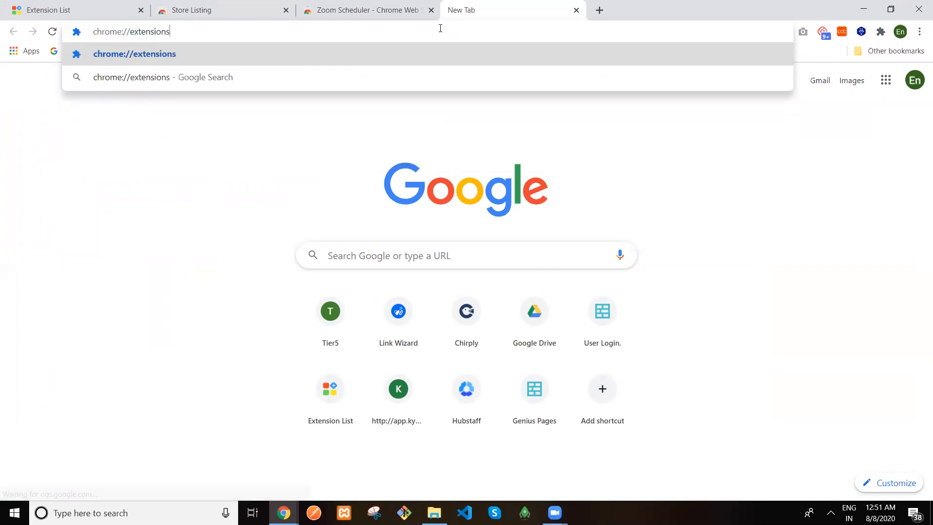
{"action": "key", "text": "Return"}
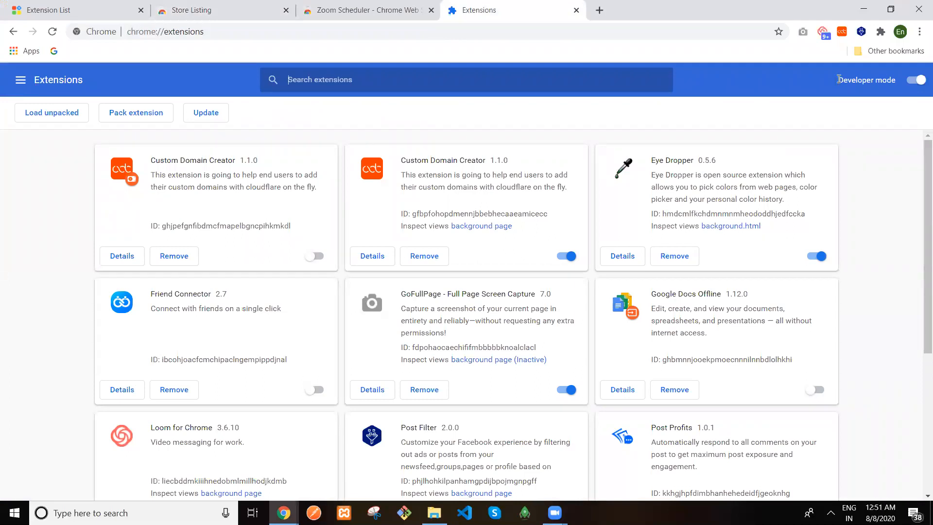
{"action": "left_click_drag", "start_coordinate": [888, 78], "coordinate": [895, 81]}
{"action": "left_click", "coordinate": [917, 81]}
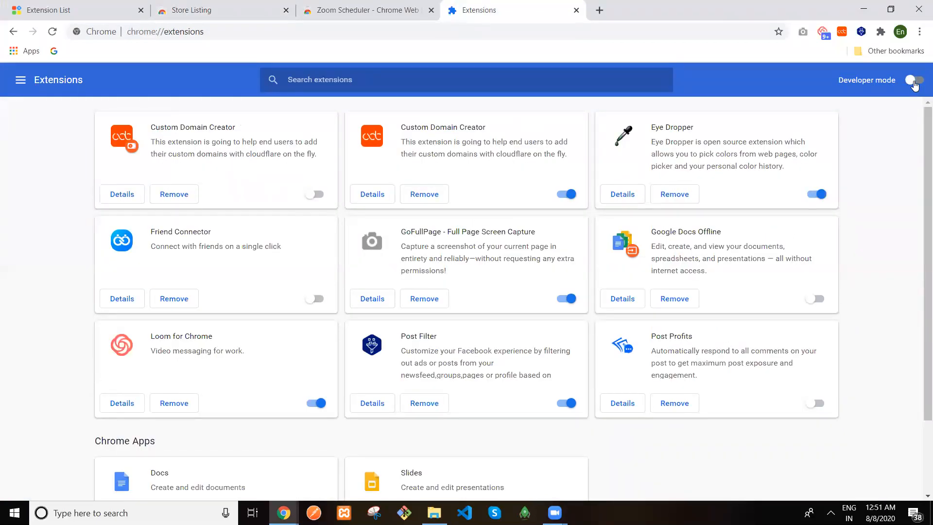
{"action": "left_click", "coordinate": [915, 83]}
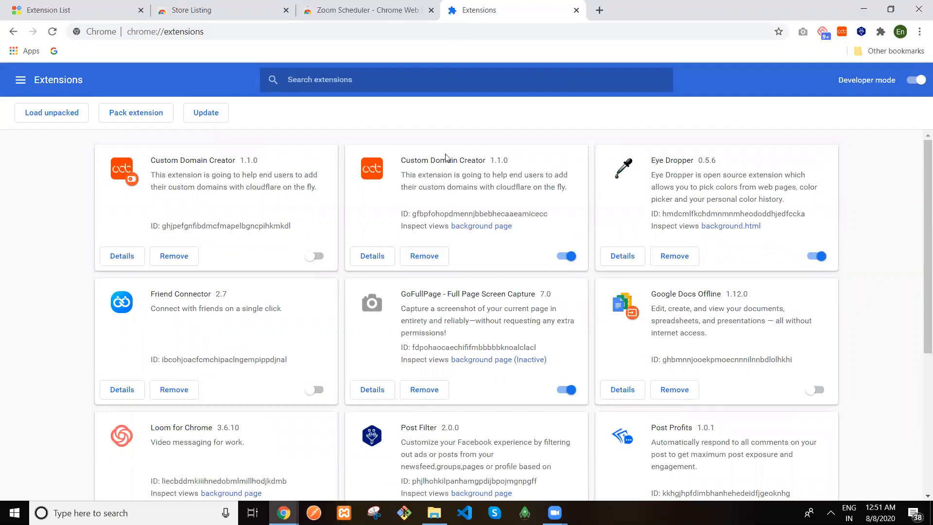
{"action": "left_click", "coordinate": [49, 119]}
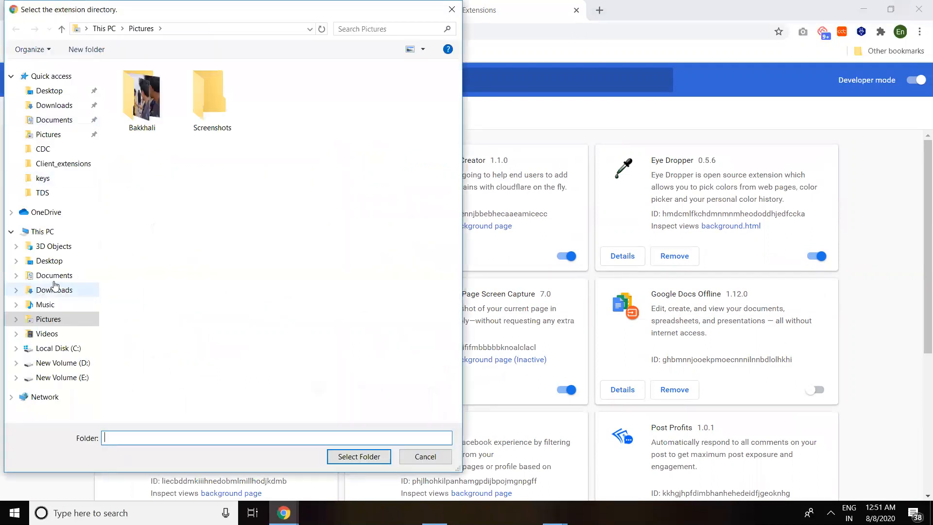
{"action": "left_click", "coordinate": [54, 261]}
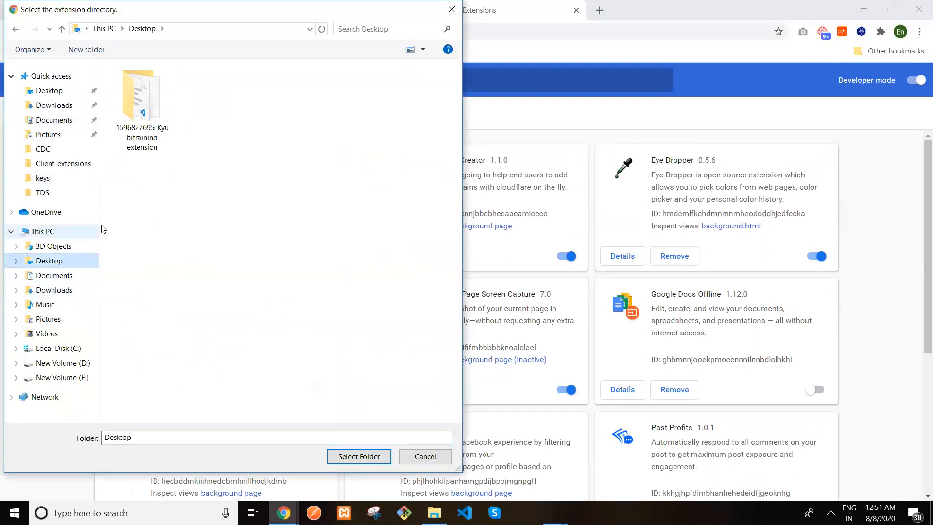
{"action": "left_click", "coordinate": [139, 142]}
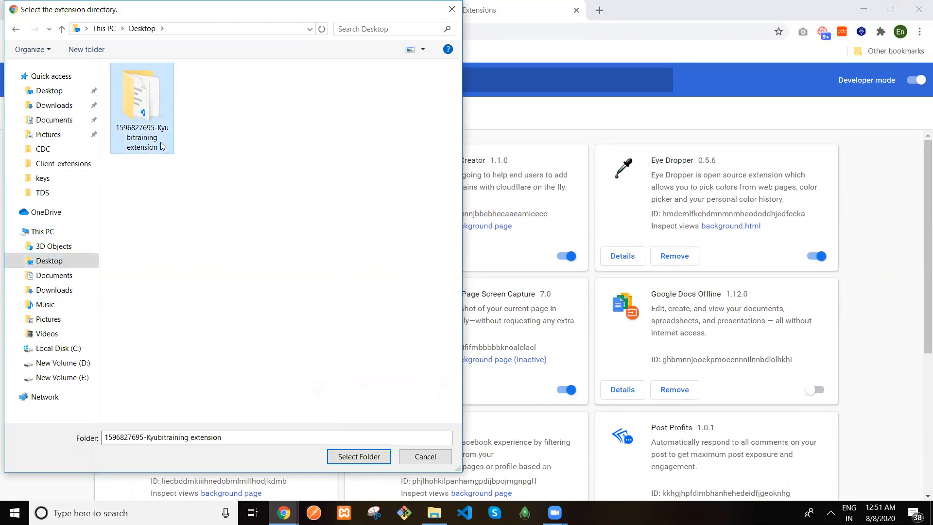
{"action": "left_click", "coordinate": [346, 459]}
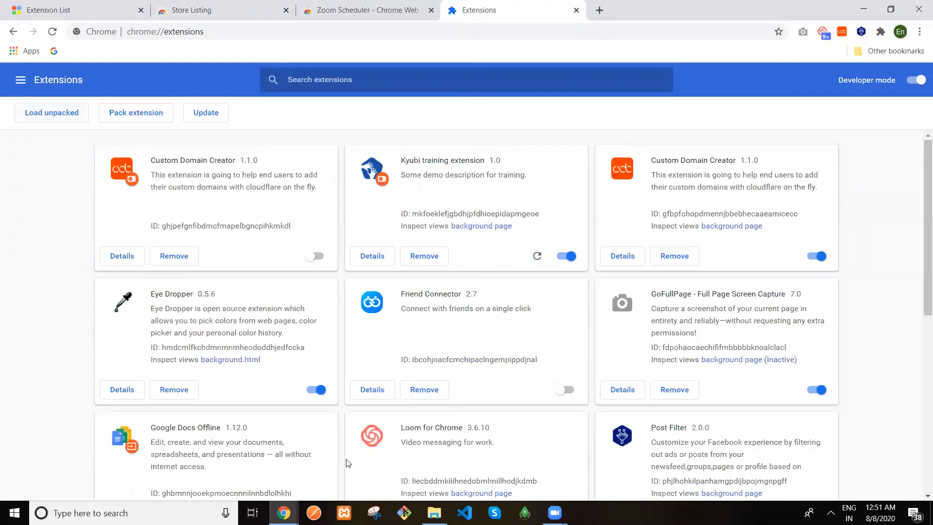
Pin Kyubi training extension to the Chrome toolbar and close the Extensions tab
{"action": "left_click_drag", "start_coordinate": [485, 160], "coordinate": [407, 162]}
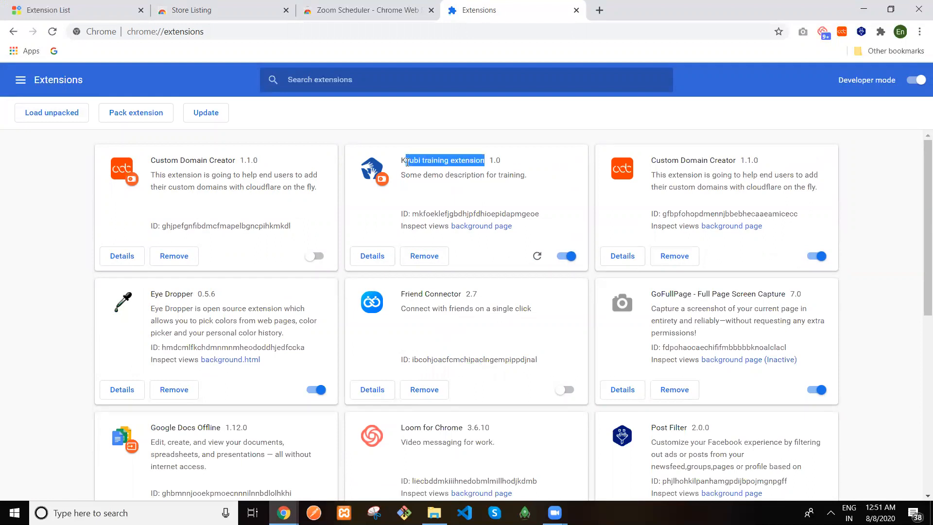
{"action": "left_click", "coordinate": [407, 162]}
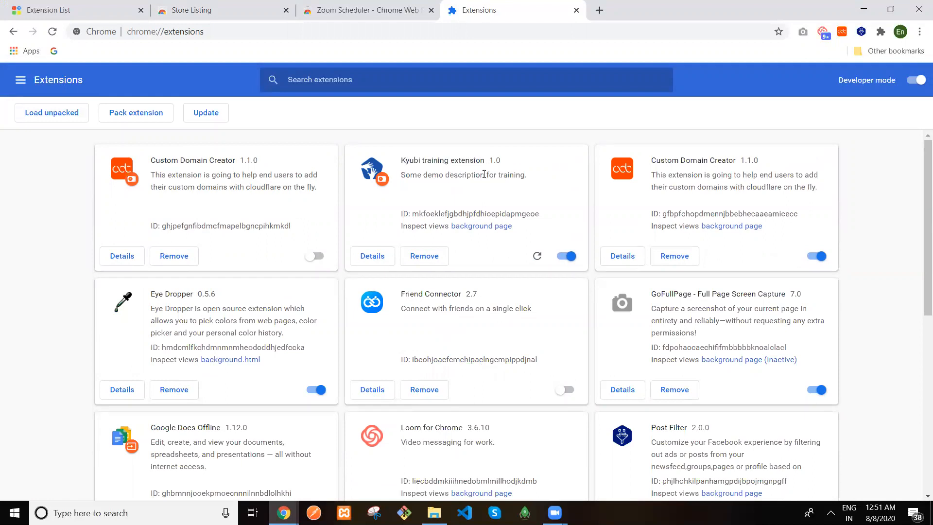
{"action": "left_click", "coordinate": [225, 6]}
{"action": "left_click", "coordinate": [881, 32]}
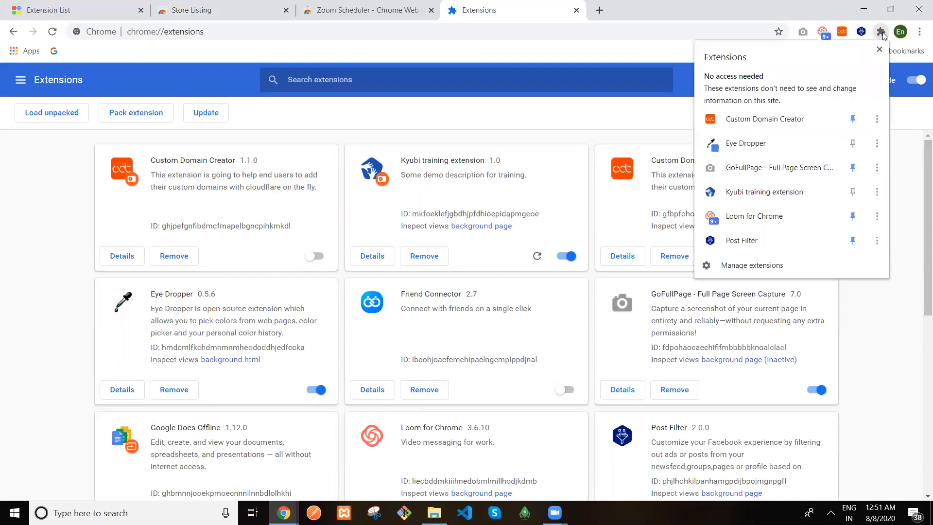
{"action": "left_click", "coordinate": [854, 193]}
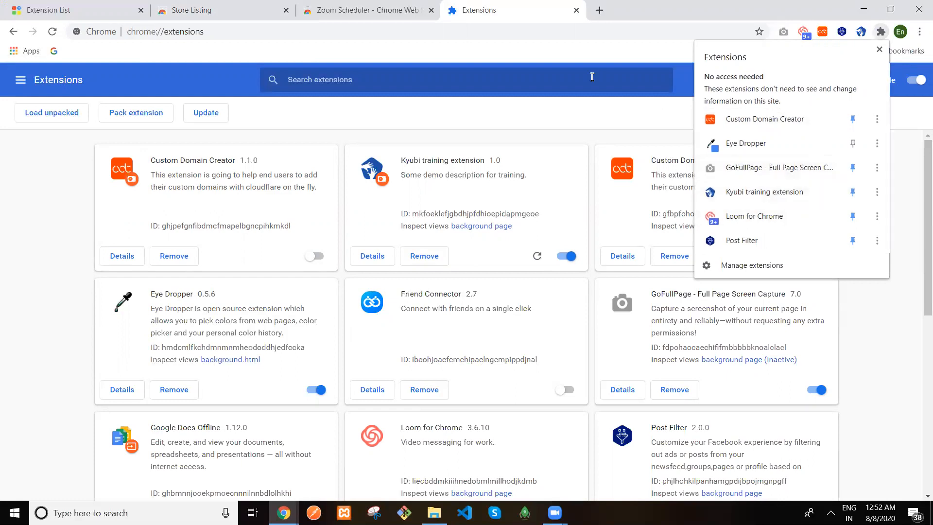
{"action": "left_click", "coordinate": [809, 22]}
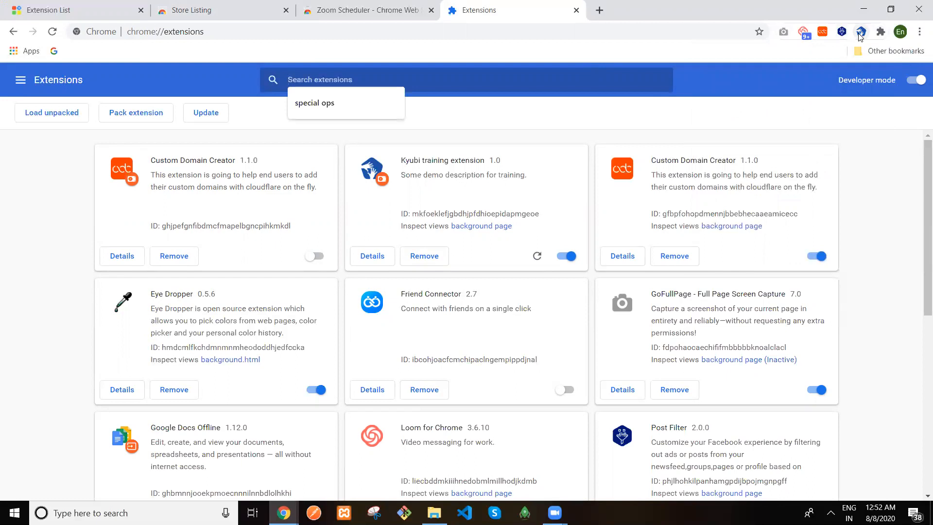
{"action": "left_click", "coordinate": [576, 11]}
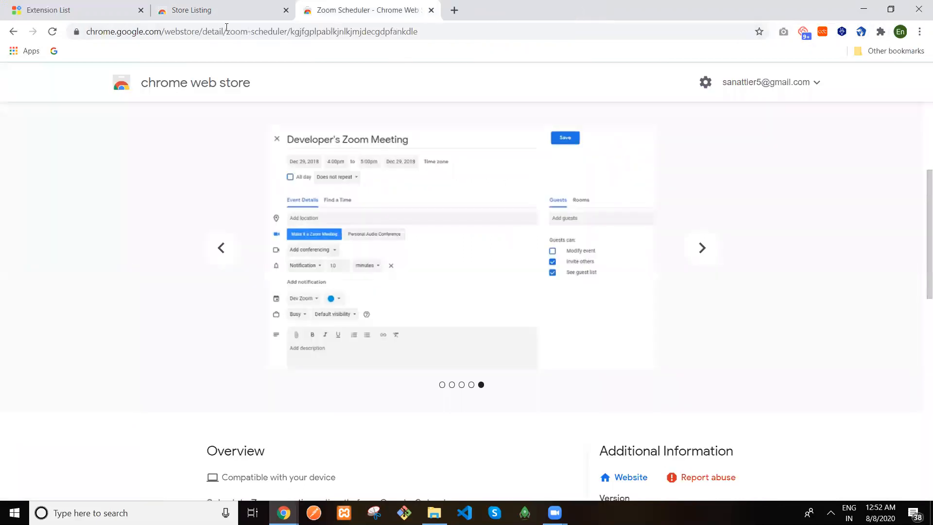
Open the extension's Login popup and snip its area with Snipping Tool
{"action": "left_click", "coordinate": [861, 31]}
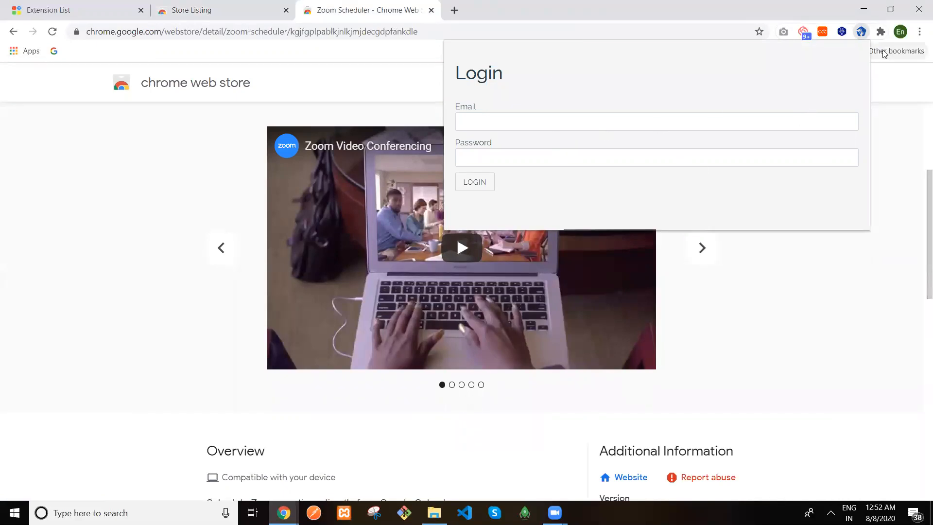
{"action": "left_click", "coordinate": [374, 513]}
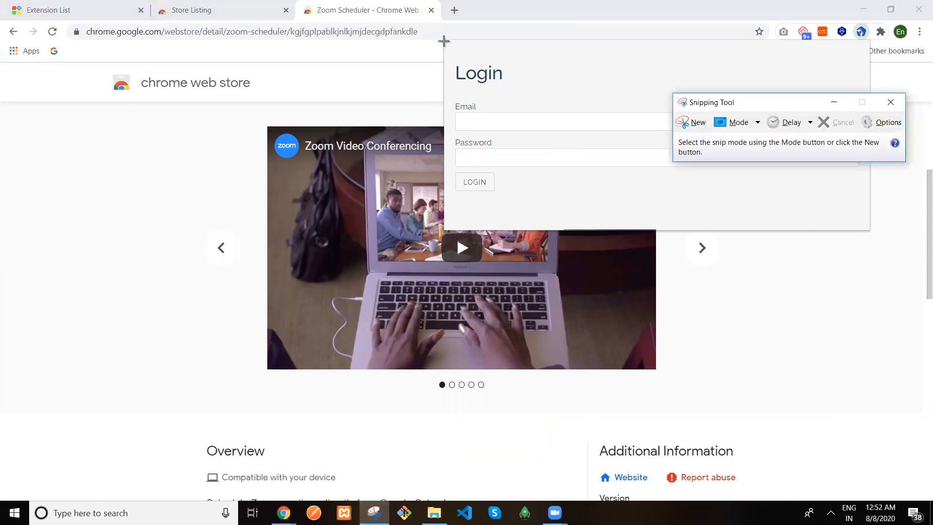
{"action": "key", "text": "ctrl+n"}
{"action": "left_click_drag", "start_coordinate": [444, 40], "coordinate": [872, 229]}
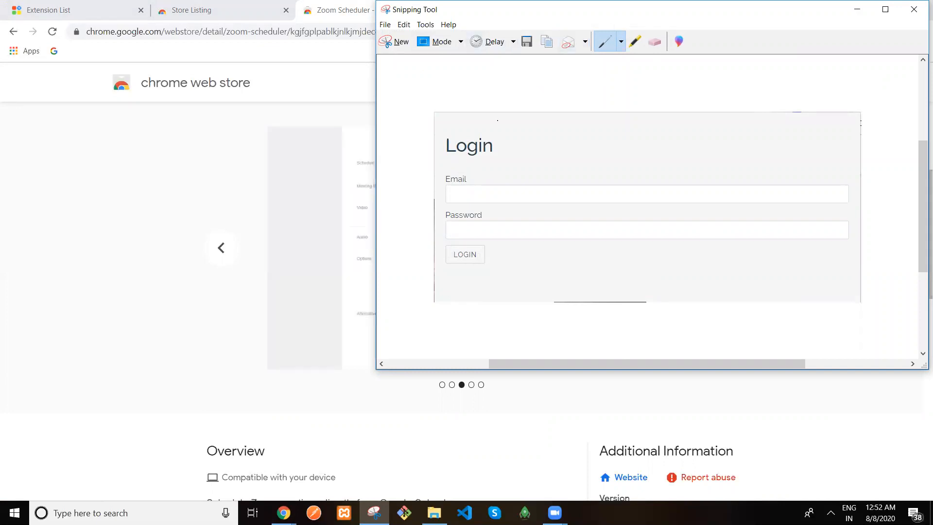
Save the snip as Capture.png on the Desktop, then close Snipping Tool and the popup
{"action": "left_click", "coordinate": [527, 43]}
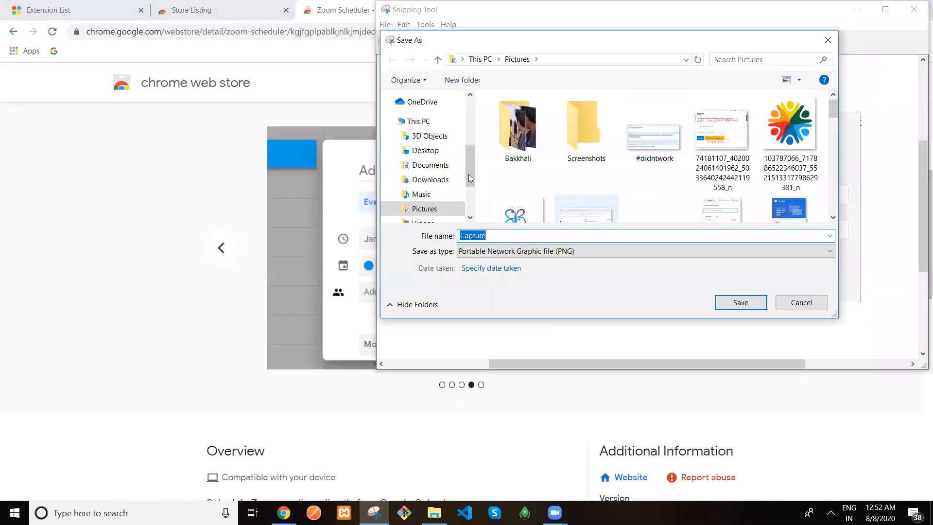
{"action": "left_click", "coordinate": [438, 151]}
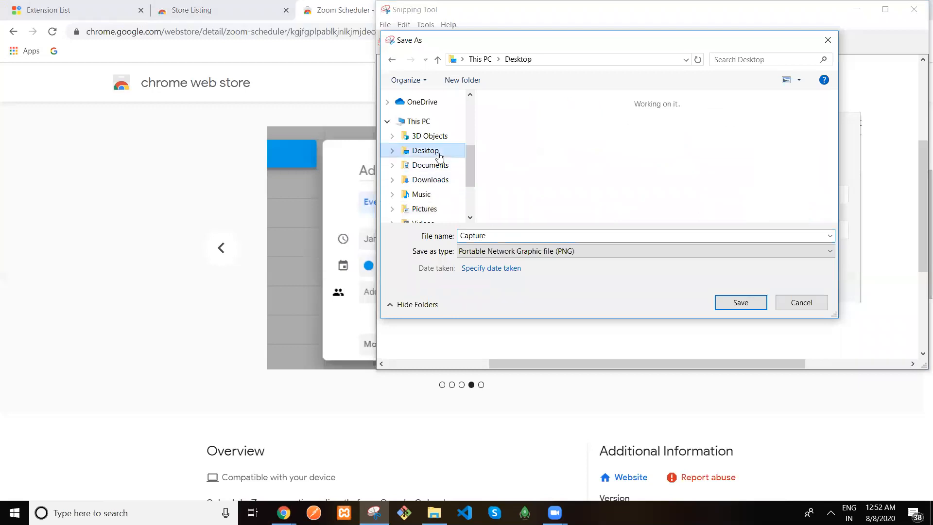
{"action": "left_click", "coordinate": [748, 305]}
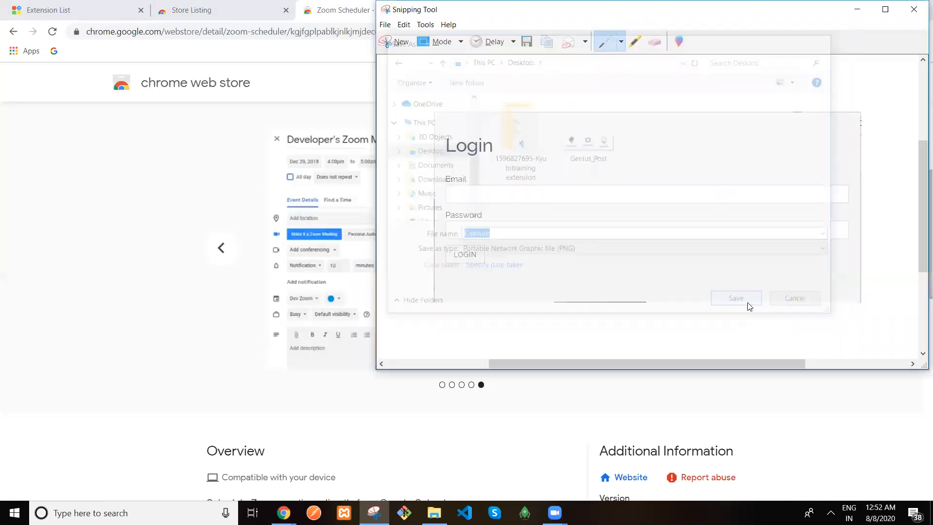
{"action": "left_click", "coordinate": [910, 14]}
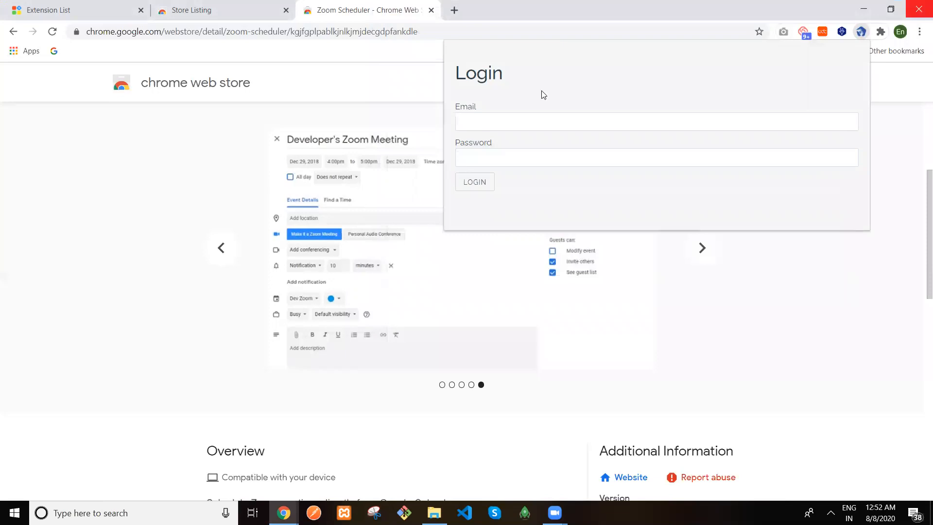
{"action": "left_click", "coordinate": [889, 133]}
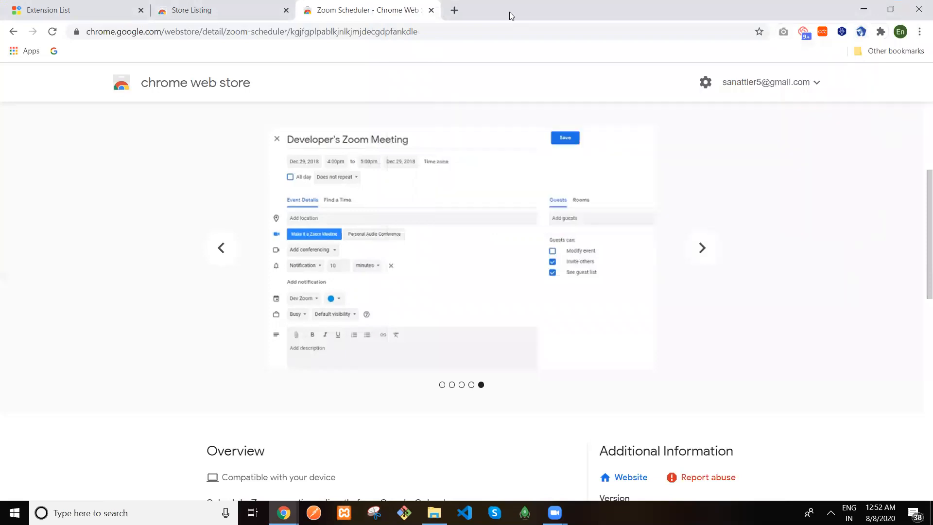
Note the 640x400 screenshot size, then search 'online image resizer' and open resizeimage.net
{"action": "left_click", "coordinate": [190, 11]}
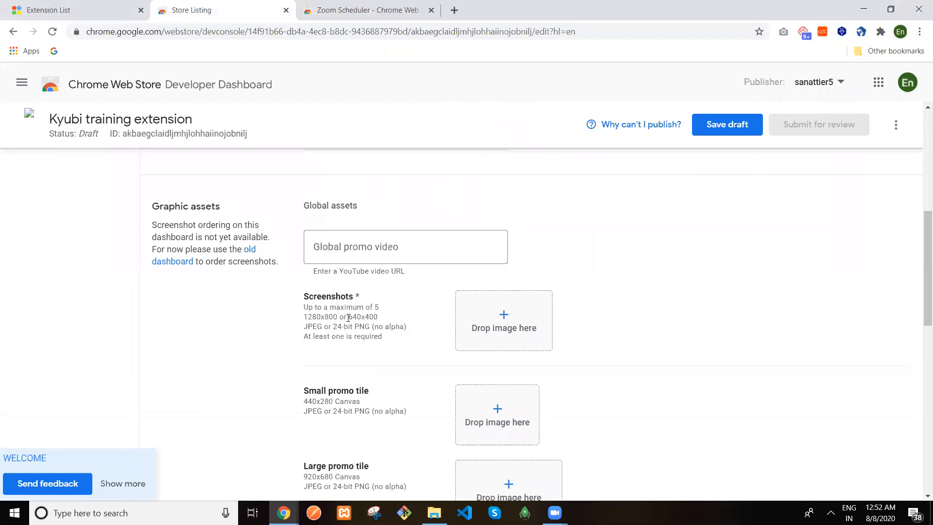
{"action": "double_click", "coordinate": [377, 315]}
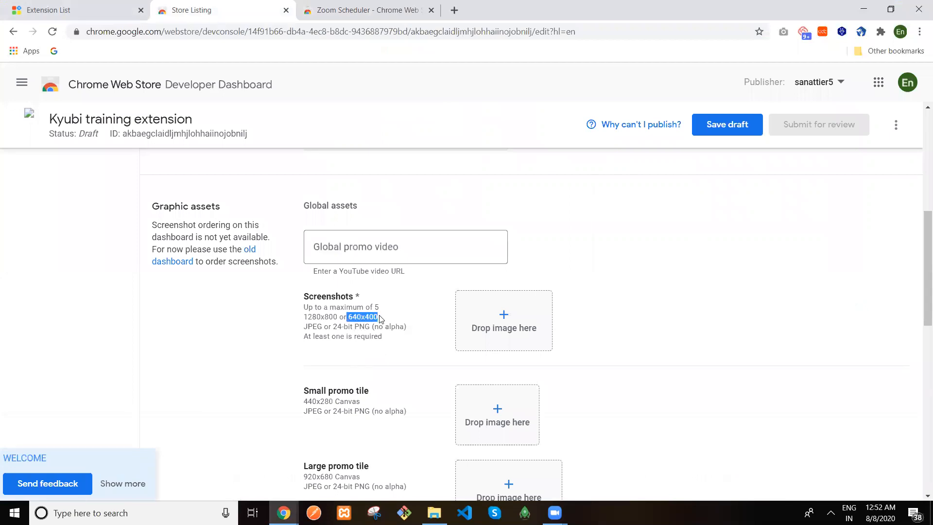
{"action": "left_click", "coordinate": [452, 13]}
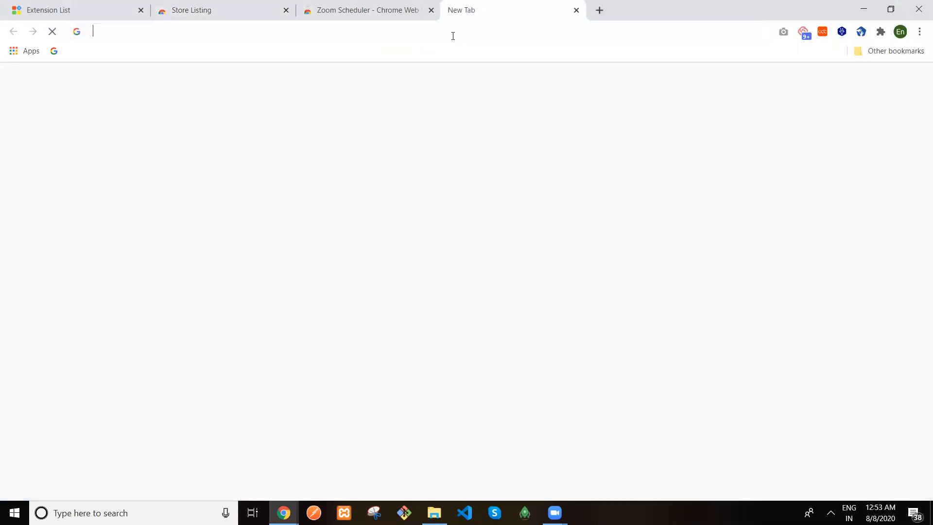
{"action": "left_click", "coordinate": [453, 36]}
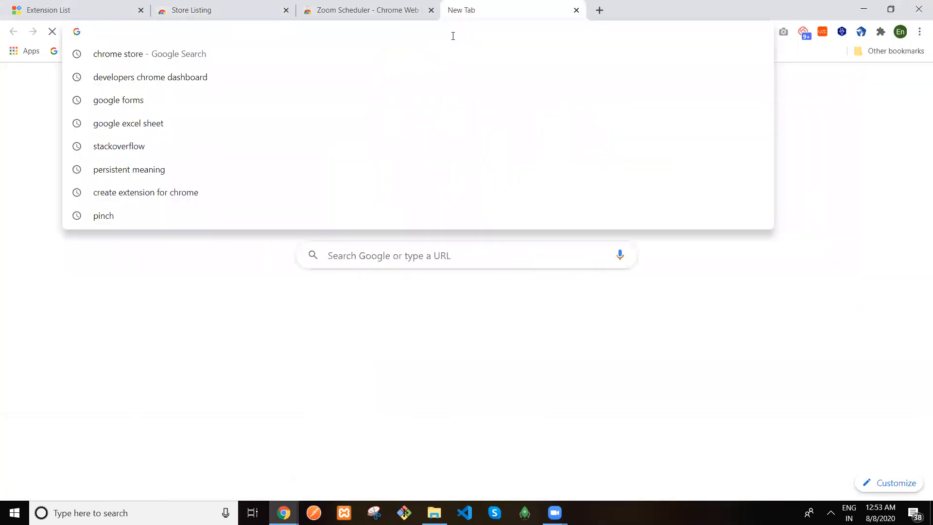
{"action": "type", "text": "online image rezi"}
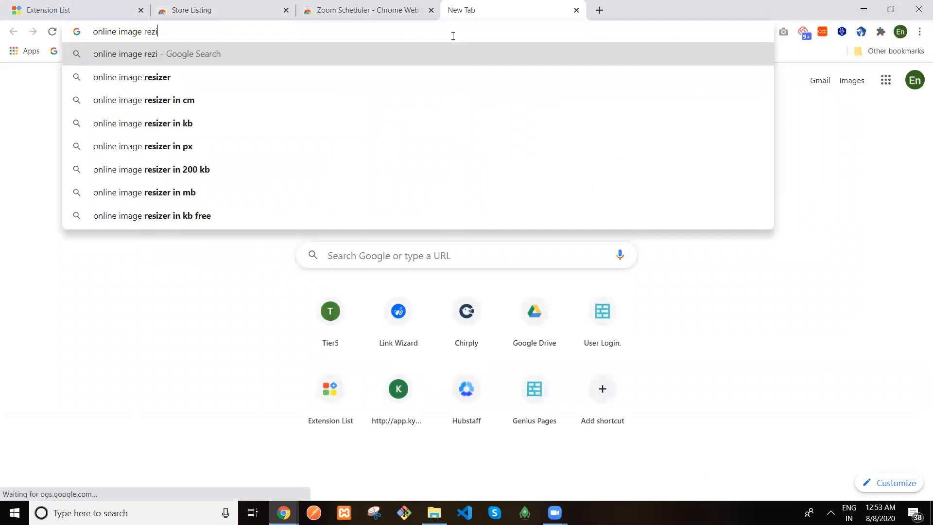
{"action": "key", "text": "Down"}
{"action": "key", "text": "Return"}
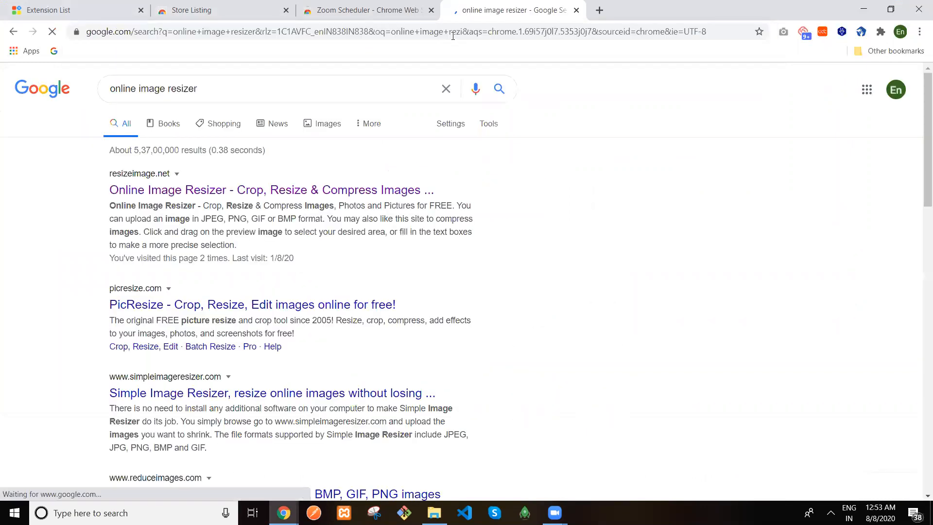
{"action": "left_click", "coordinate": [251, 189]}
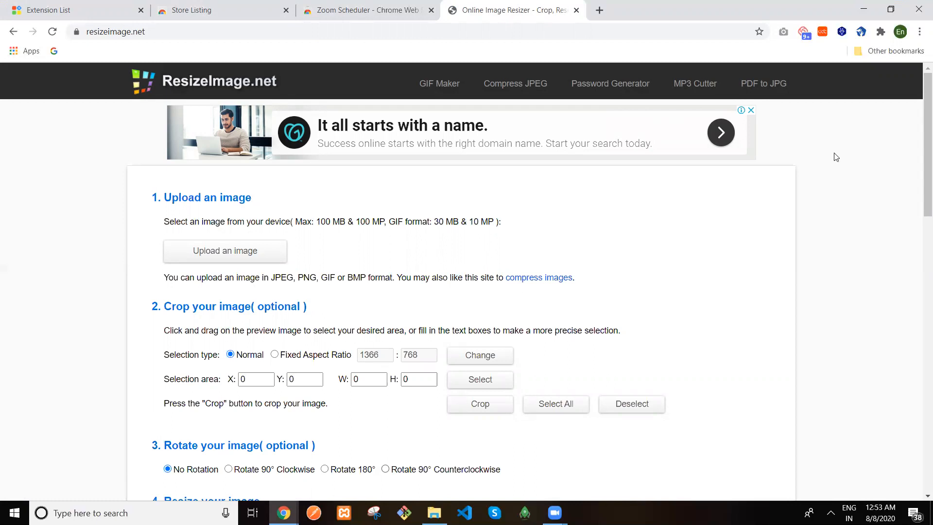
Preview the Desktop Capture image, then upload it to ResizeImage.net
{"action": "key", "text": "alt+Tab"}
{"action": "left_click_drag", "start_coordinate": [835, 154], "coordinate": [235, 253]}
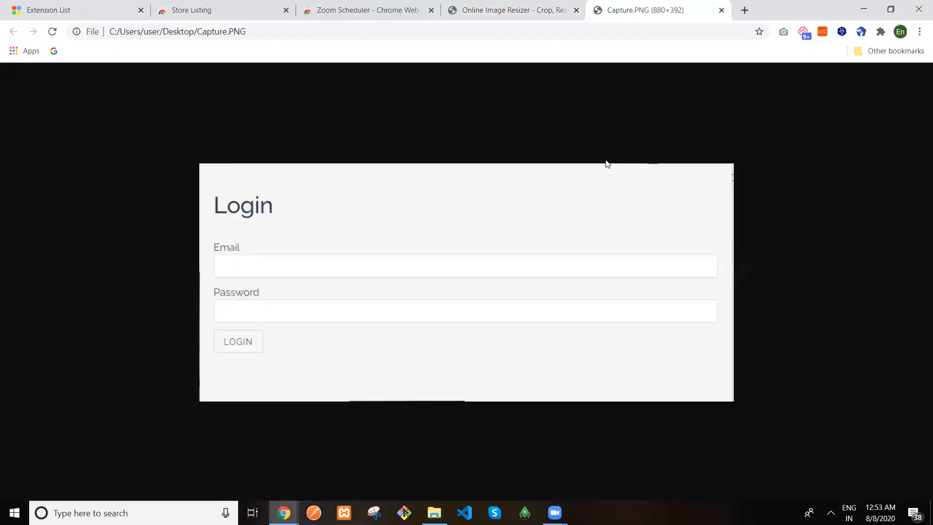
{"action": "left_click", "coordinate": [721, 10]}
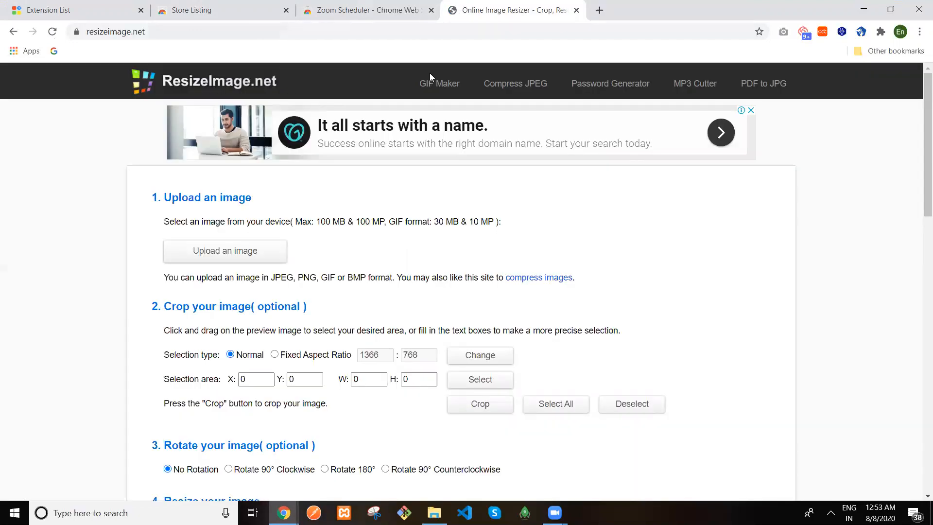
{"action": "left_click", "coordinate": [190, 255]}
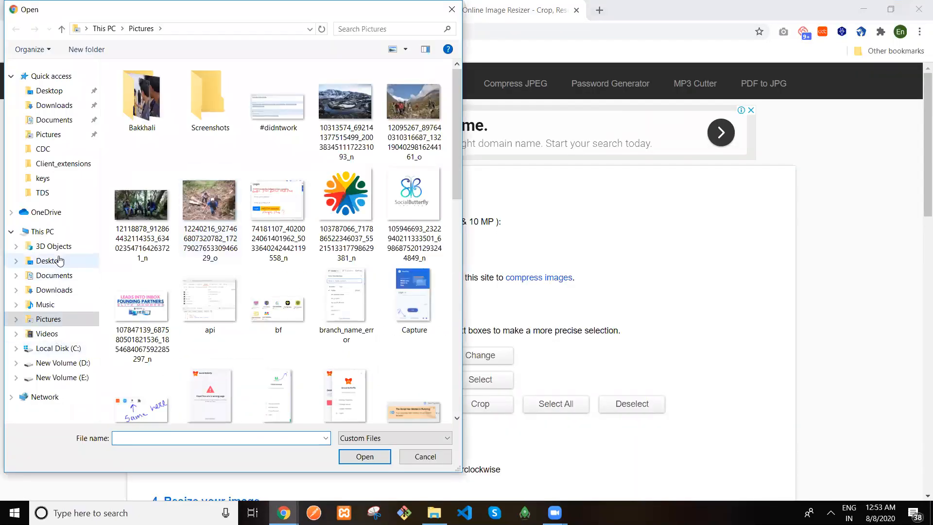
{"action": "left_click", "coordinate": [49, 260]}
{"action": "left_click", "coordinate": [308, 119]}
{"action": "left_click", "coordinate": [364, 457]}
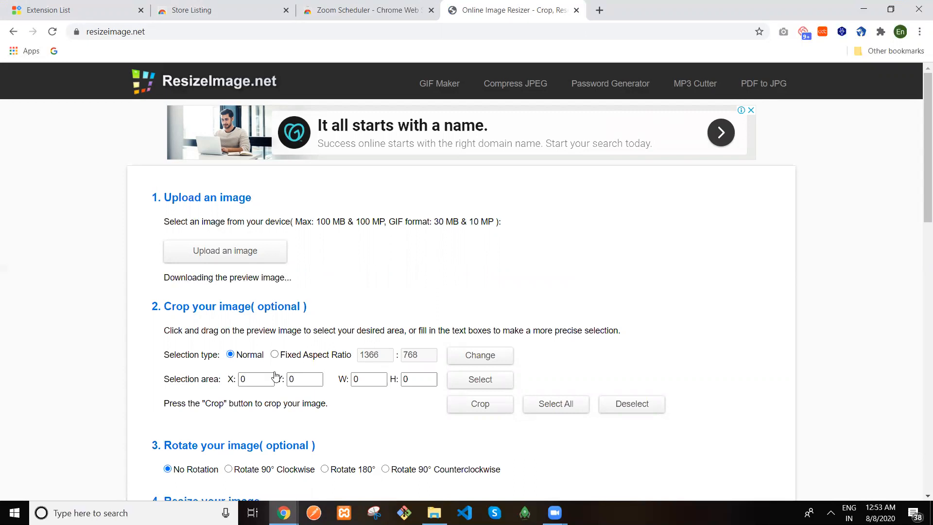
Set the crop to a fixed 640 : 400 aspect ratio and apply it
{"action": "left_click", "coordinate": [306, 353]}
{"action": "left_click_drag", "start_coordinate": [383, 352], "coordinate": [355, 359]}
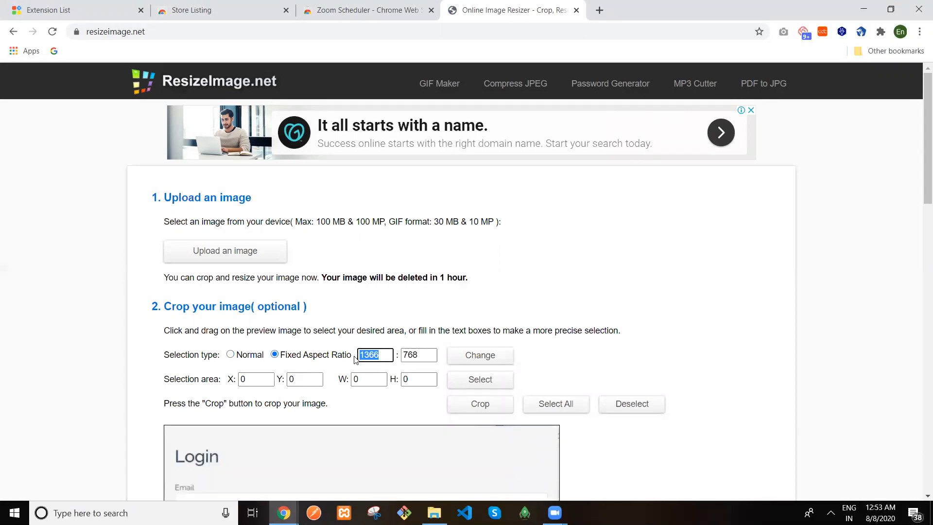
{"action": "key", "text": "Right"}
{"action": "key", "text": "Left"}
{"action": "left_click_drag", "start_coordinate": [379, 355], "coordinate": [350, 358]}
{"action": "type", "text": "640"}
{"action": "key", "text": "Tab"}
{"action": "type", "text": "440"}
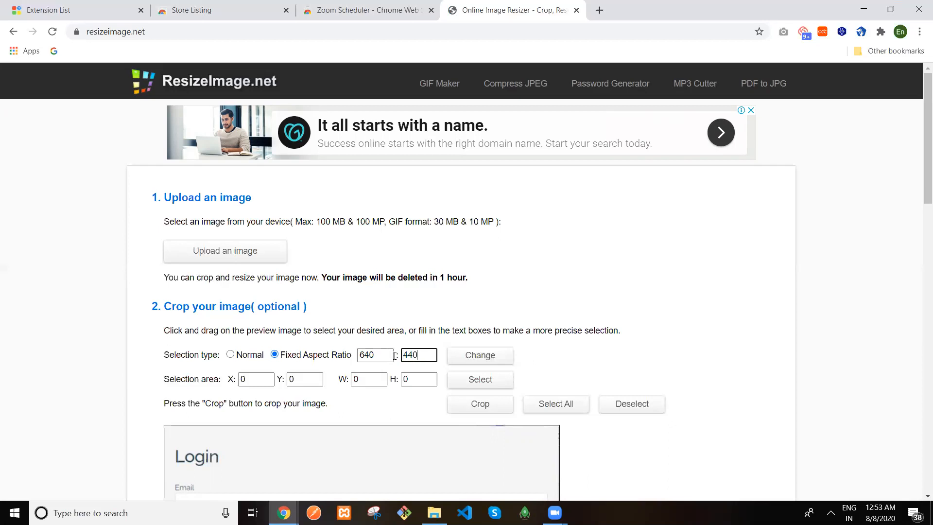
{"action": "left_click", "coordinate": [236, 10]}
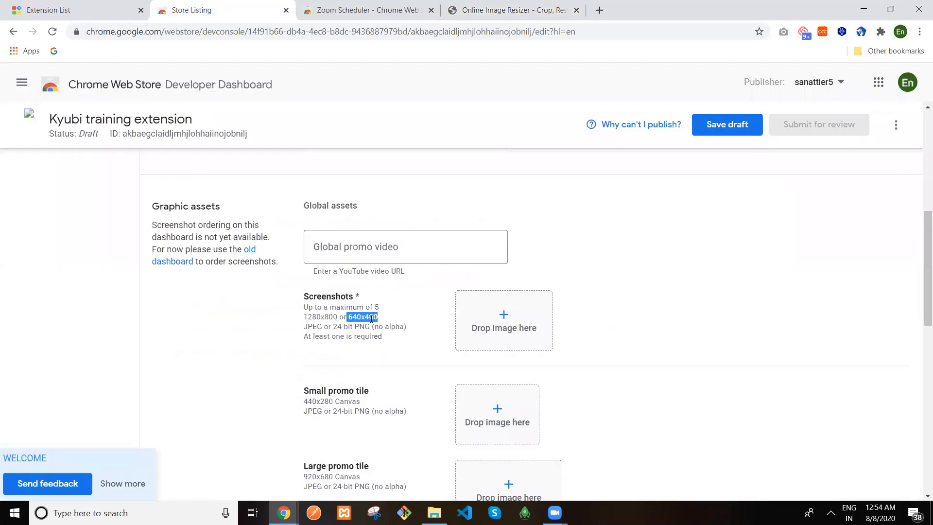
{"action": "left_click", "coordinate": [522, 10]}
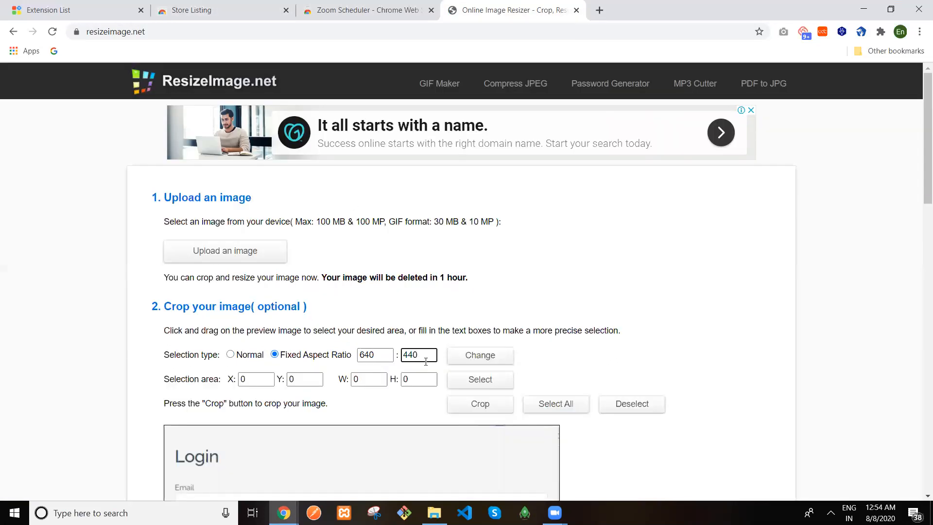
{"action": "type", "text": "00"}
{"action": "left_click", "coordinate": [473, 360]}
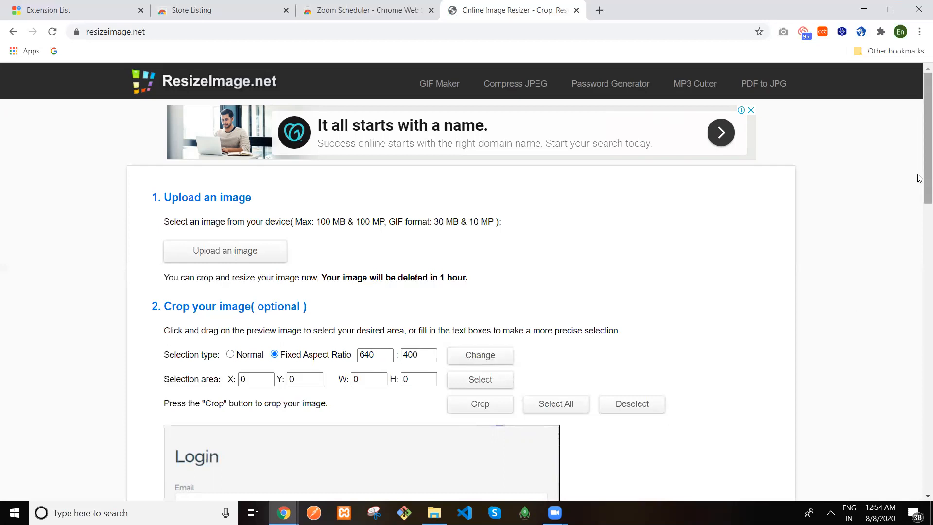
Unlock the aspect ratio, set the width to 640 and clear the old height value
{"action": "left_click_drag", "start_coordinate": [920, 178], "coordinate": [920, 351]}
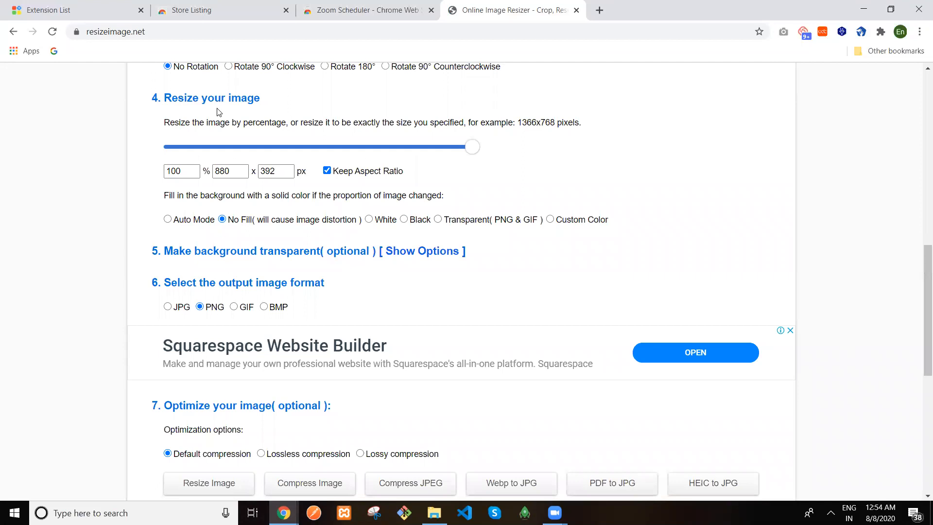
{"action": "left_click", "coordinate": [326, 171]}
{"action": "left_click_drag", "start_coordinate": [238, 171], "coordinate": [211, 175]}
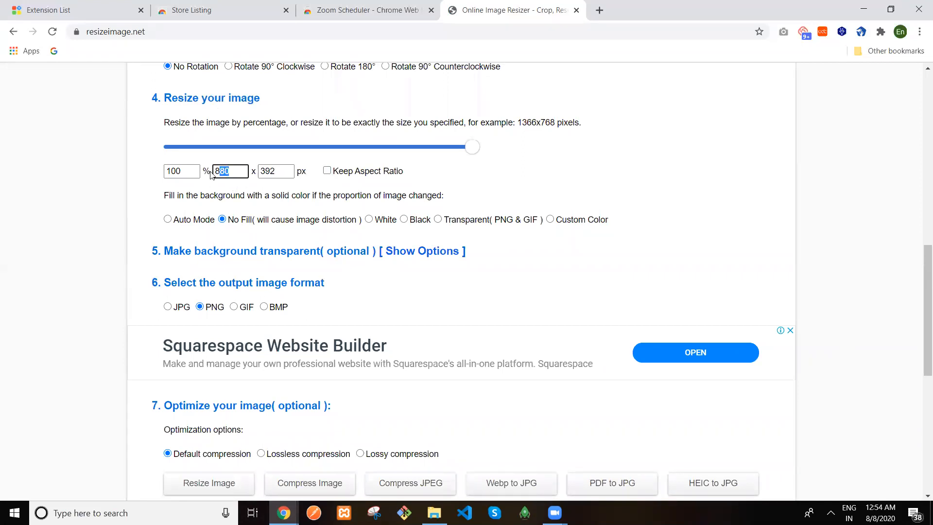
{"action": "type", "text": "640"}
{"action": "left_click_drag", "start_coordinate": [278, 170], "coordinate": [267, 167]}
{"action": "key", "text": "BackSpace"}
{"action": "key", "text": "BackSpace"}
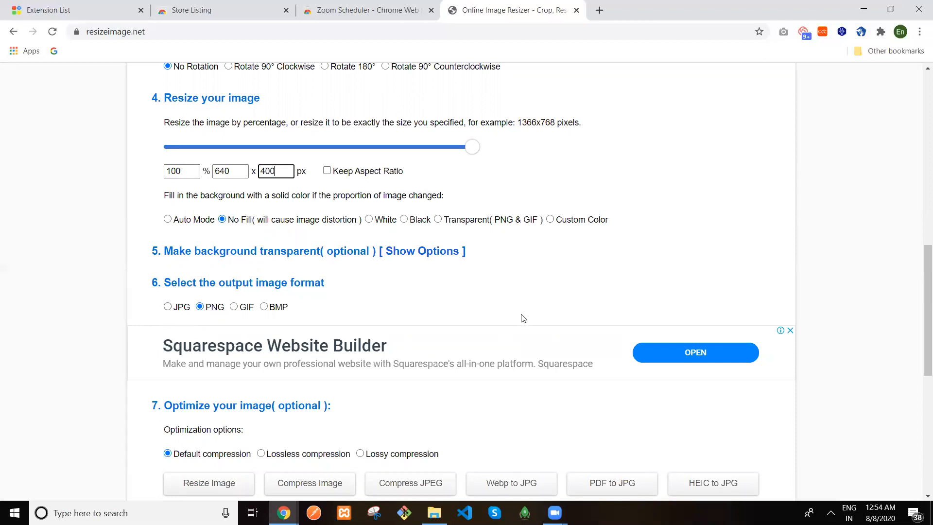
Resize the capture to a 640x400 PNG, download it, and return to the listing draft
{"action": "left_click_drag", "start_coordinate": [919, 253], "coordinate": [920, 318]}
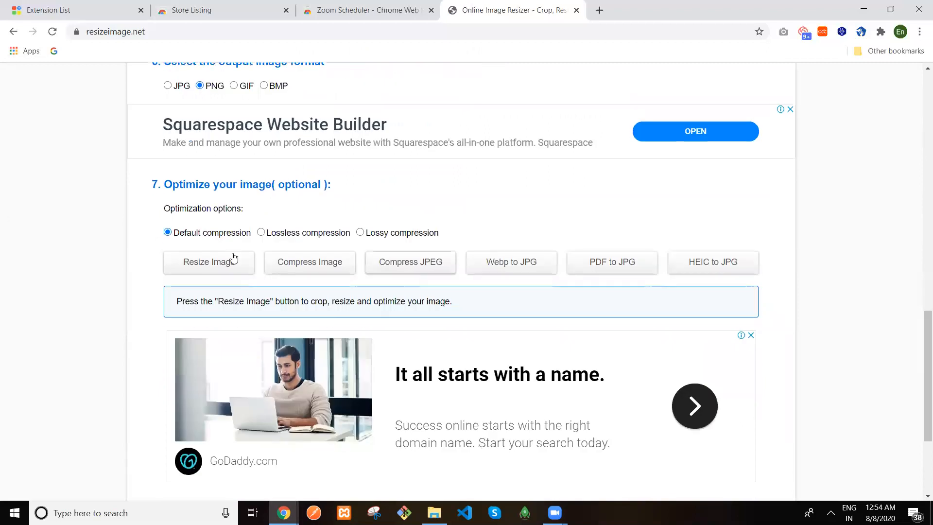
{"action": "left_click", "coordinate": [175, 269]}
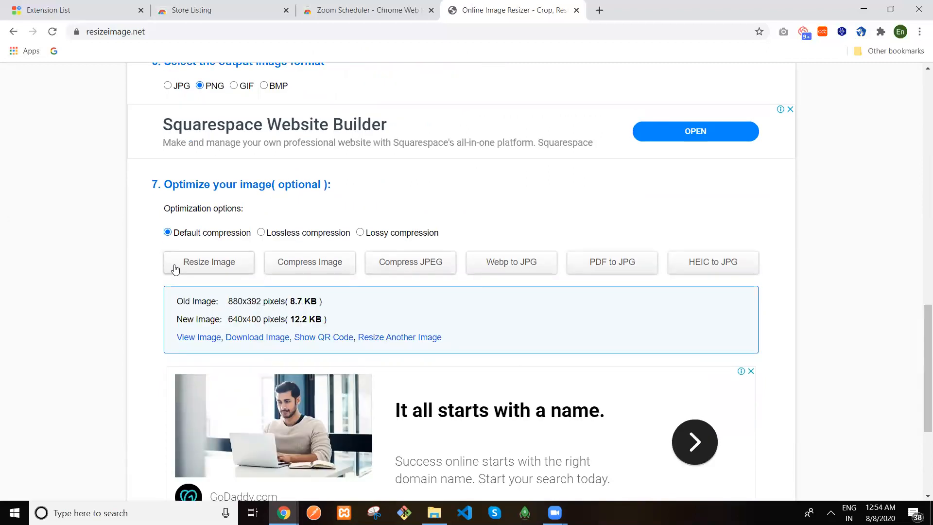
{"action": "left_click", "coordinate": [248, 340]}
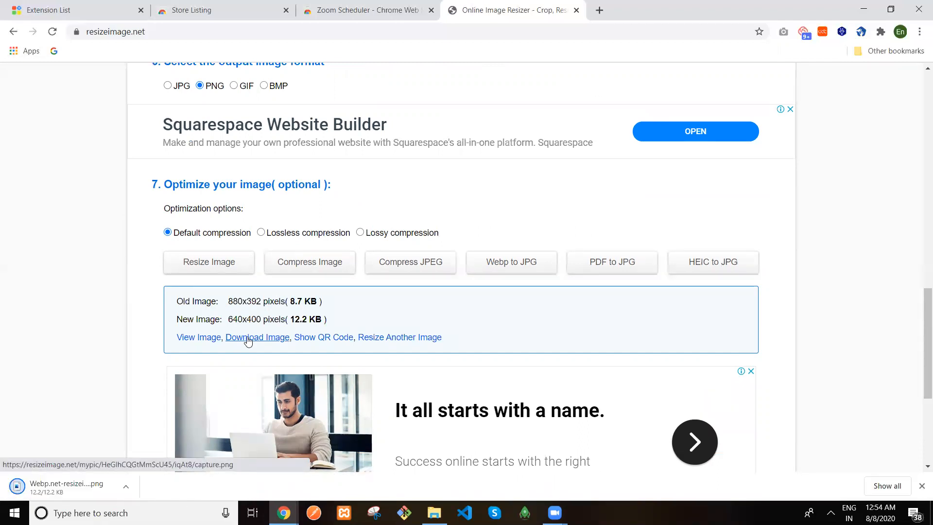
{"action": "left_click", "coordinate": [177, 18]}
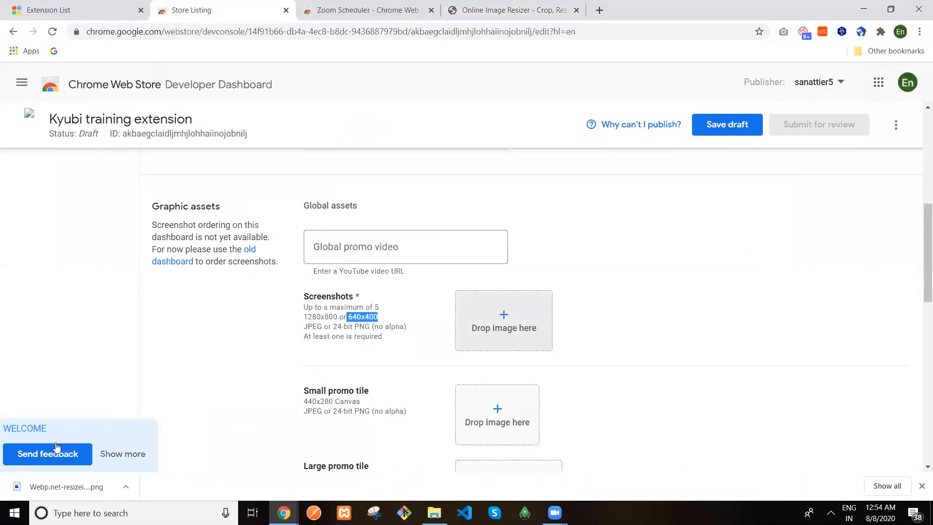
Drop the resized PNG into the Screenshots zone, then go back to the Kyubi extension list
{"action": "left_click_drag", "start_coordinate": [49, 487], "coordinate": [497, 323]}
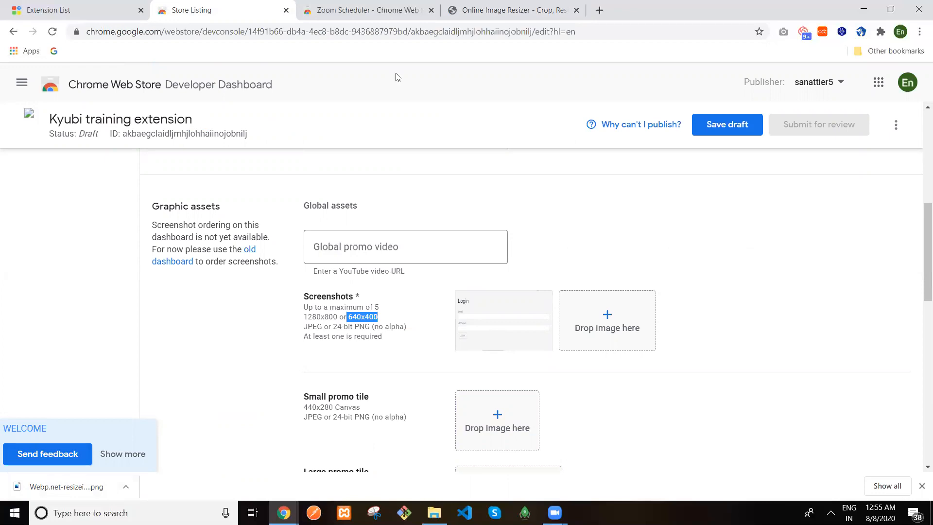
{"action": "left_click", "coordinate": [66, 17]}
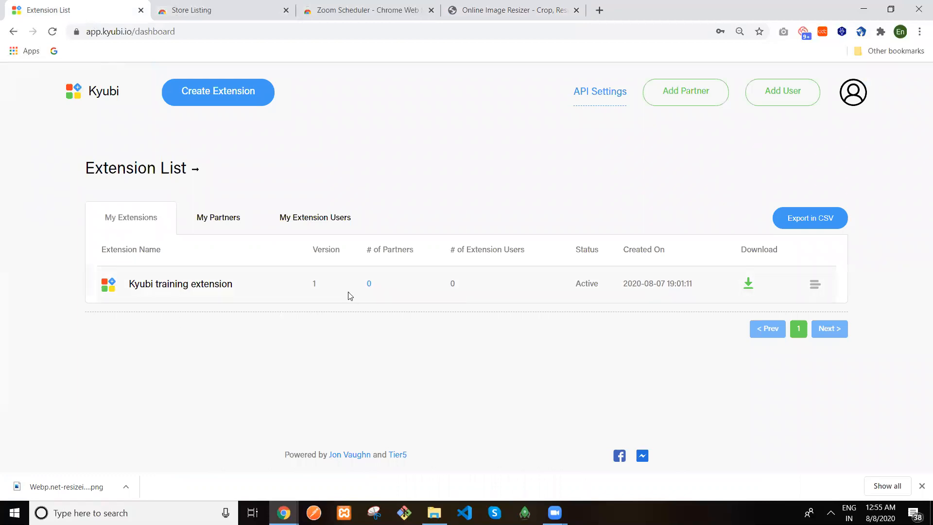
Look over the extension users list, then return to extensions and start a new user
{"action": "left_click", "coordinate": [293, 219]}
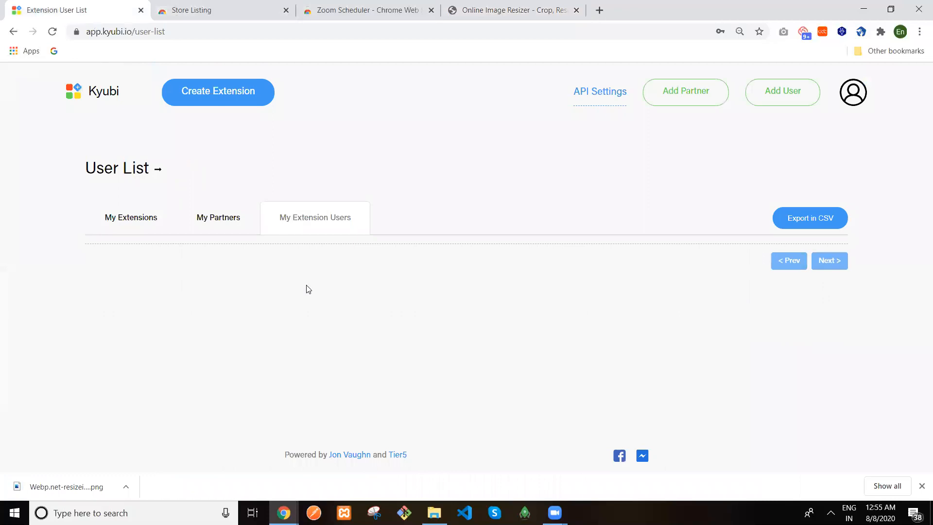
{"action": "left_click", "coordinate": [133, 215]}
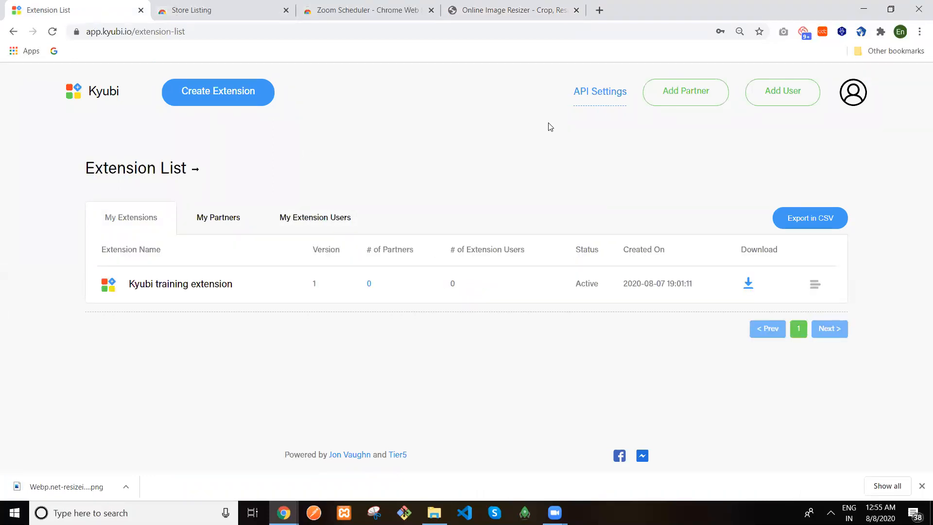
{"action": "left_click", "coordinate": [780, 100]}
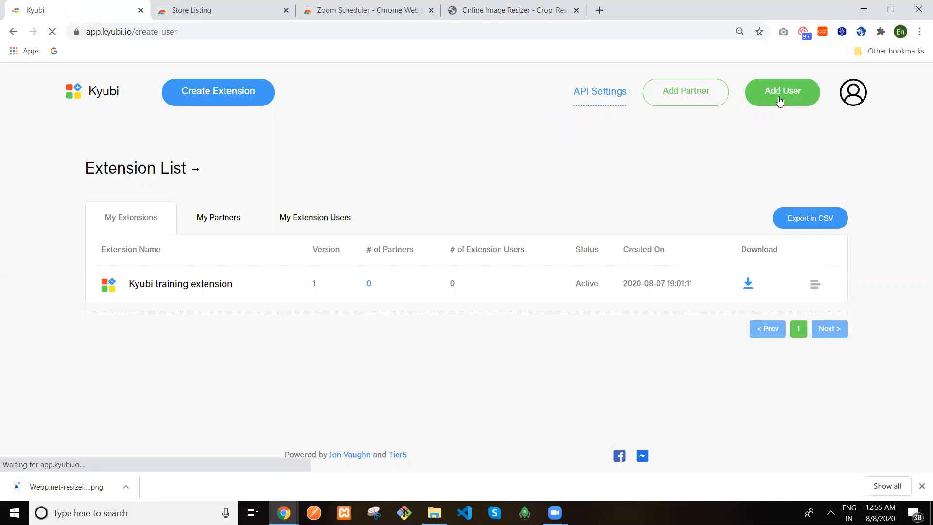
Enter the new user's first name, last name and e-mail, keep Kyubi training extension assigned, and save
{"action": "left_click", "coordinate": [354, 233]}
{"action": "type", "text": "San"}
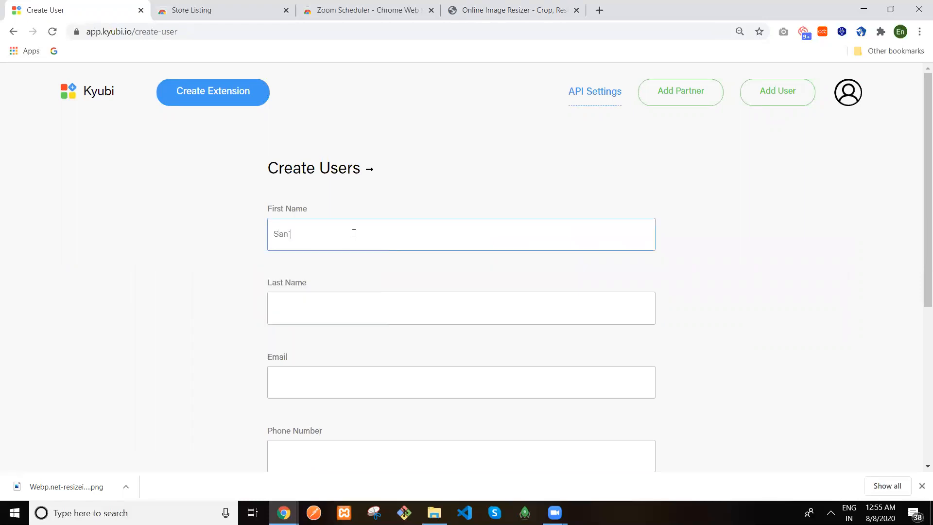
{"action": "key", "text": "Tab"}
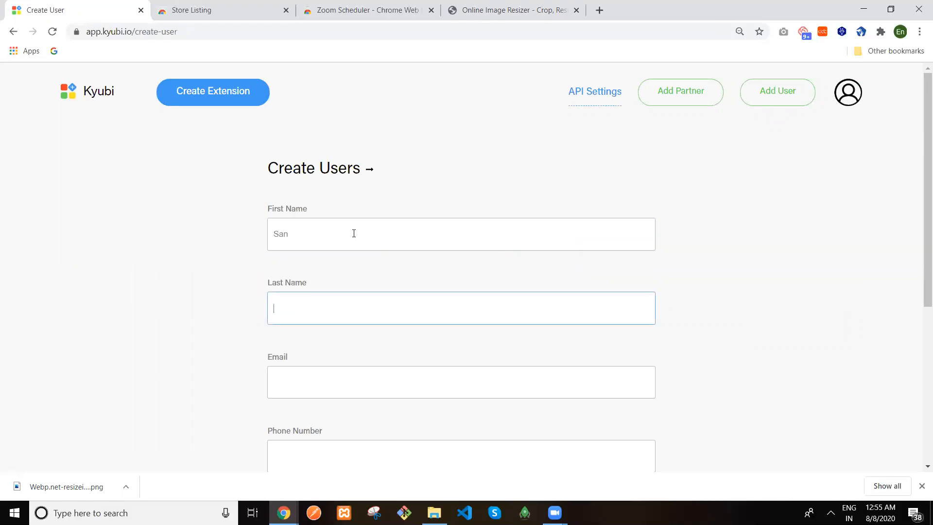
{"action": "type", "text": "D"}
{"action": "left_click", "coordinate": [386, 391]}
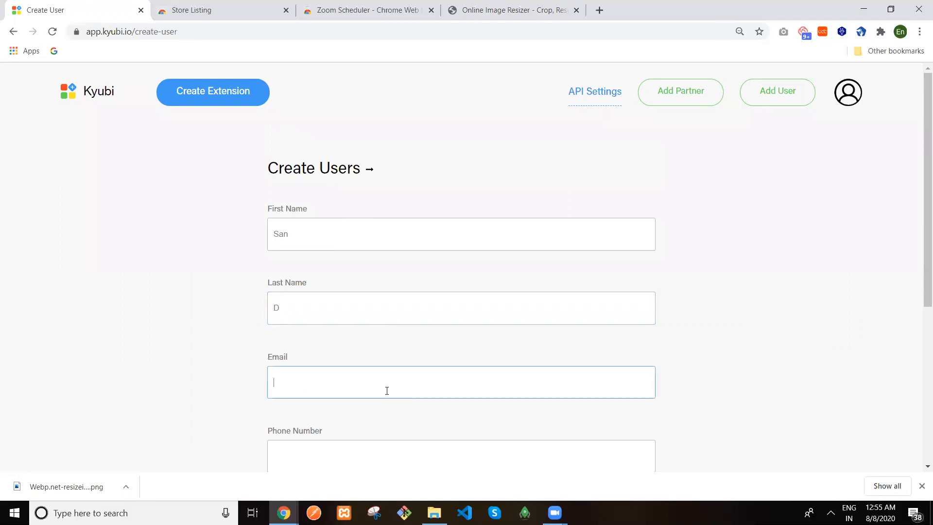
{"action": "type", "text": "san"}
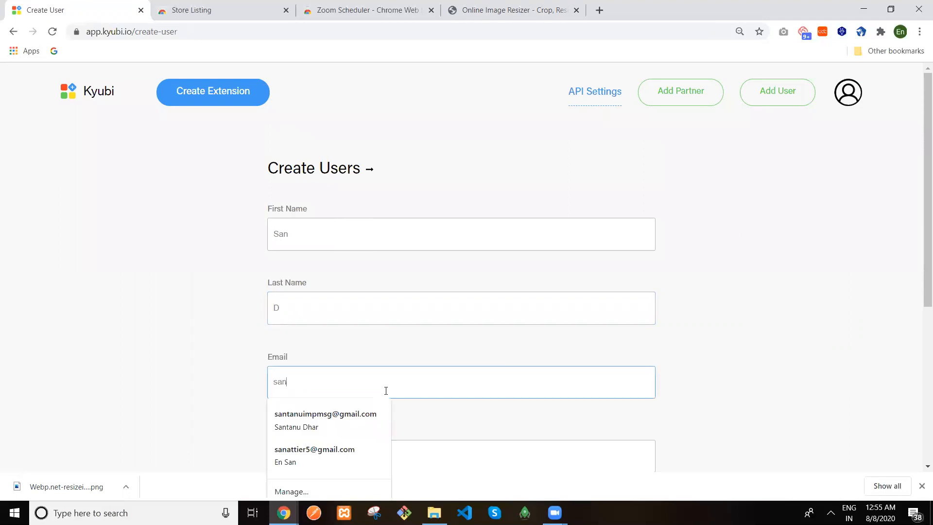
{"action": "type", "text": "@d.com"}
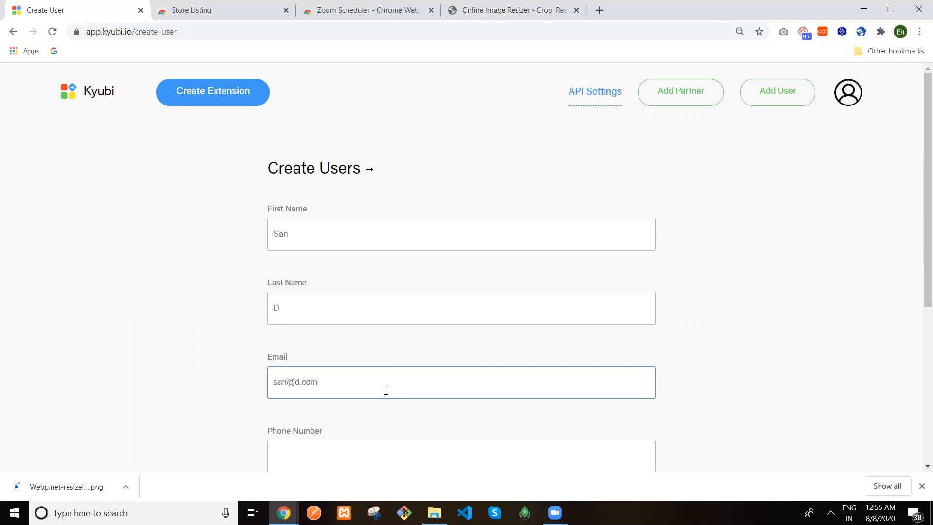
{"action": "scroll", "coordinate": [918, 254], "scroll_direction": "down", "scroll_amount": 3}
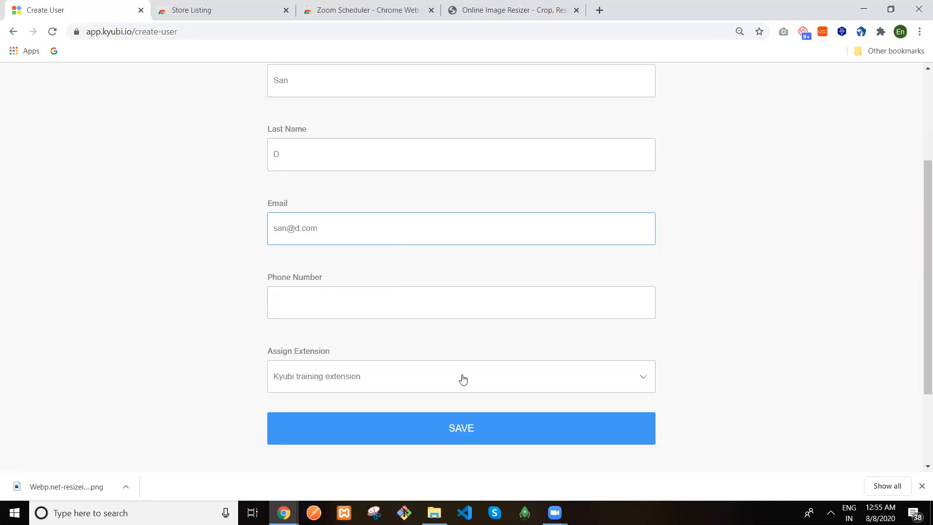
{"action": "left_click", "coordinate": [451, 429]}
{"action": "left_click", "coordinate": [450, 429]}
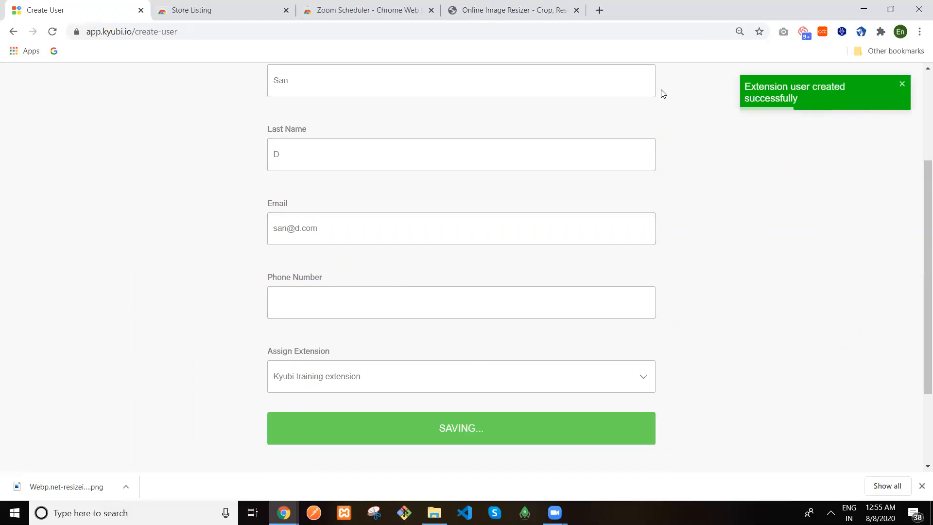
Log into the Kyubi extension popup with the new user's e-mail and password
{"action": "left_click", "coordinate": [860, 31]}
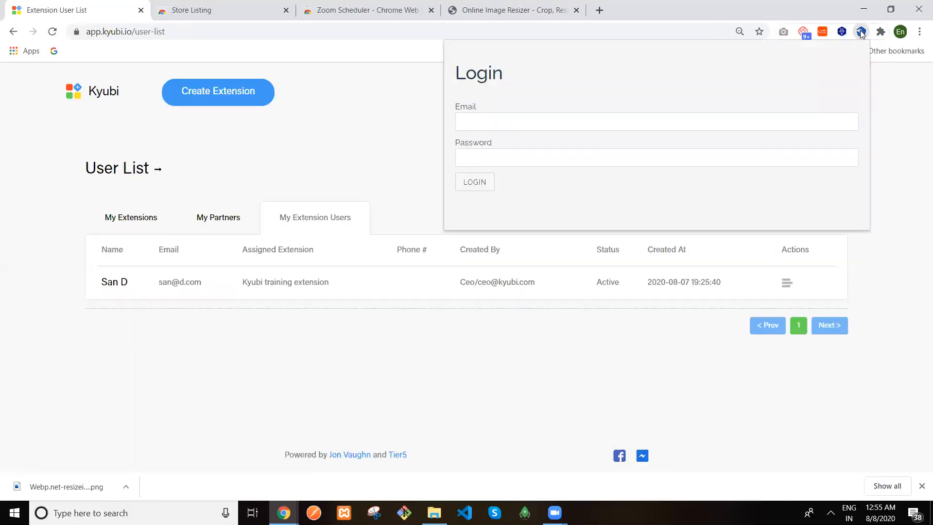
{"action": "left_click", "coordinate": [493, 124]}
{"action": "type", "text": "san@"}
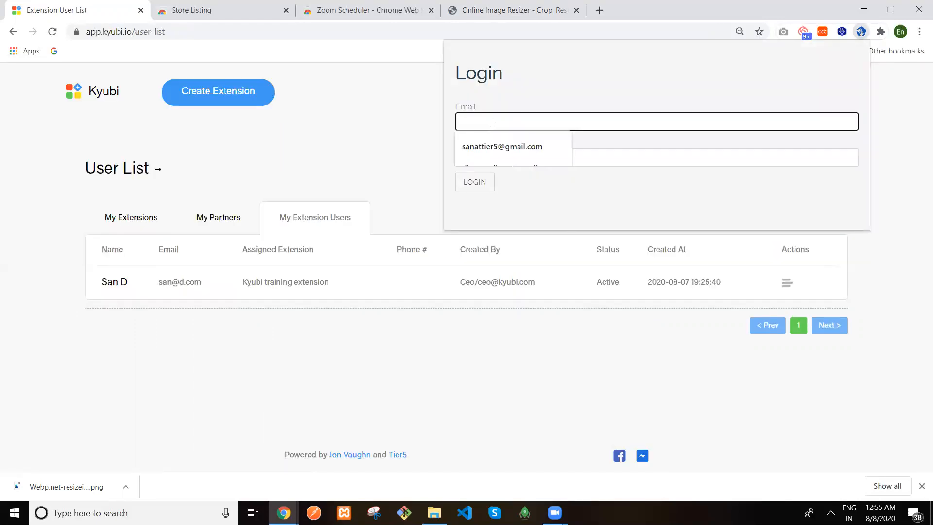
{"action": "type", "text": "d.com"}
{"action": "key", "text": "Tab"}
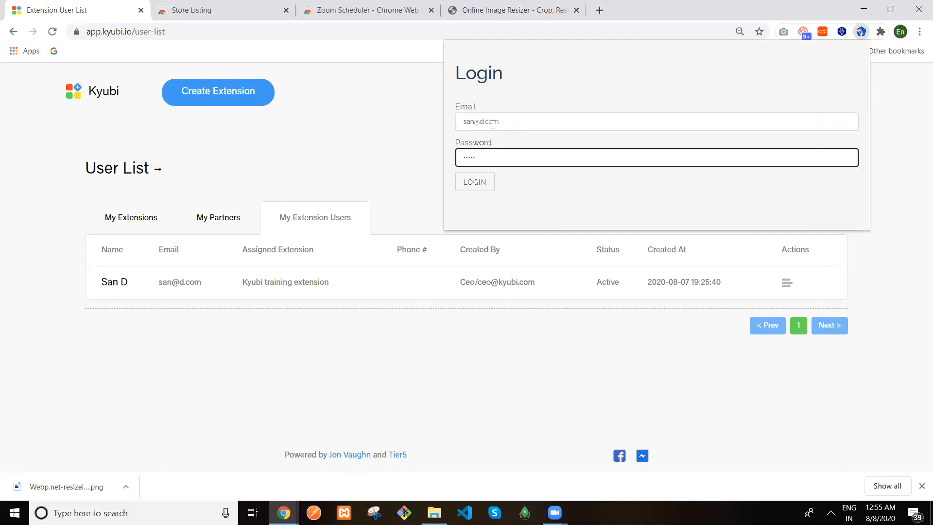
{"action": "left_click", "coordinate": [479, 183]}
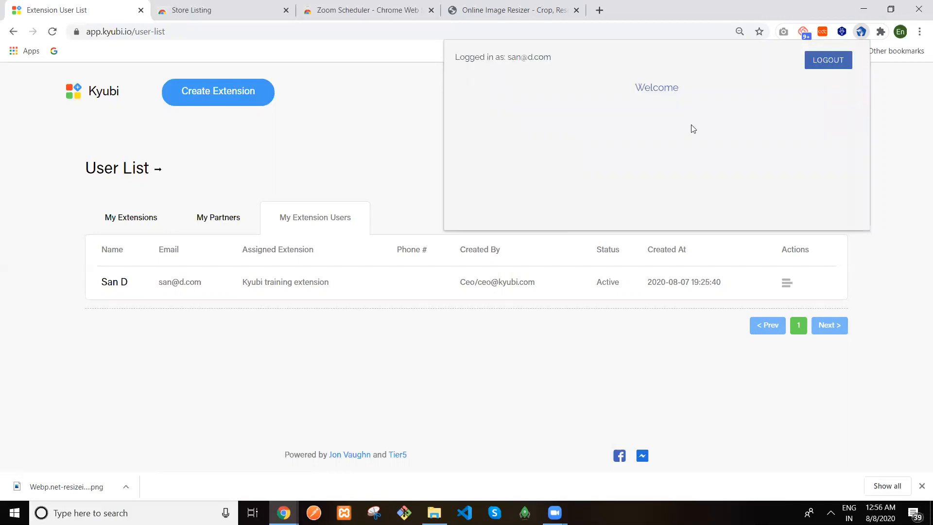
{"action": "left_click", "coordinate": [373, 512]}
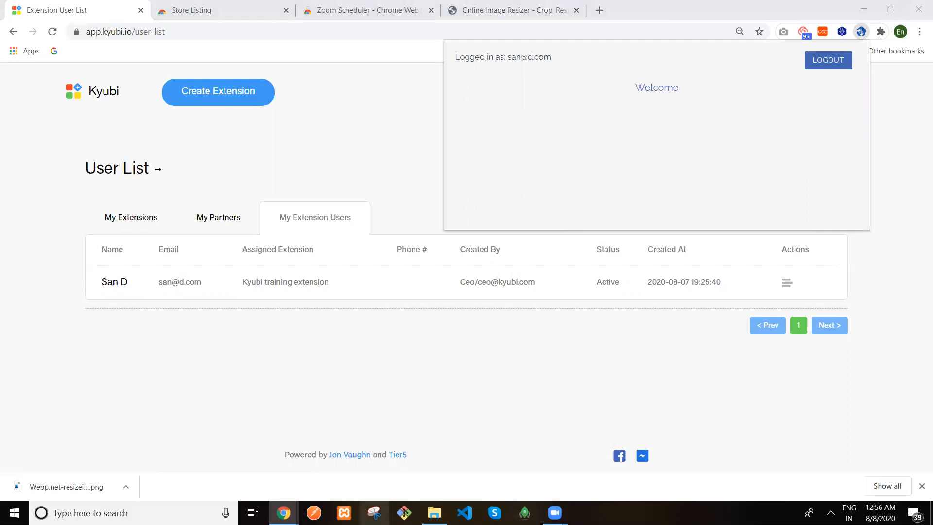
Snip the extension's logged-in Welcome popup, then close Snipping Tool without saving the file
{"action": "left_click", "coordinate": [691, 122]}
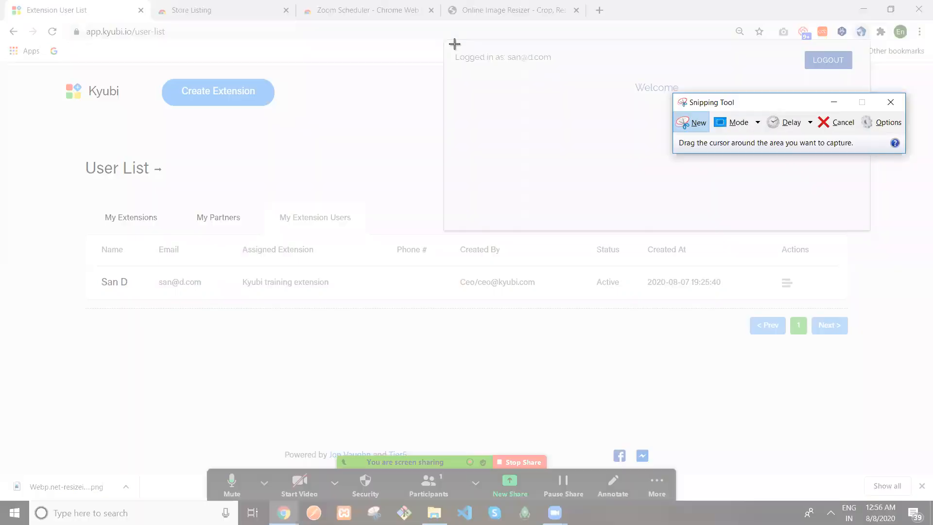
{"action": "left_click_drag", "start_coordinate": [443, 41], "coordinate": [868, 230]}
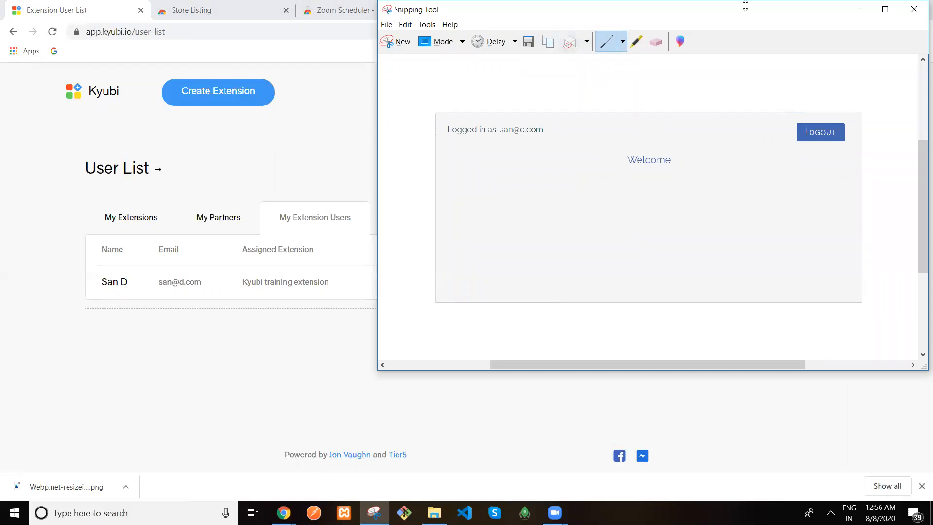
{"action": "left_click", "coordinate": [912, 9]}
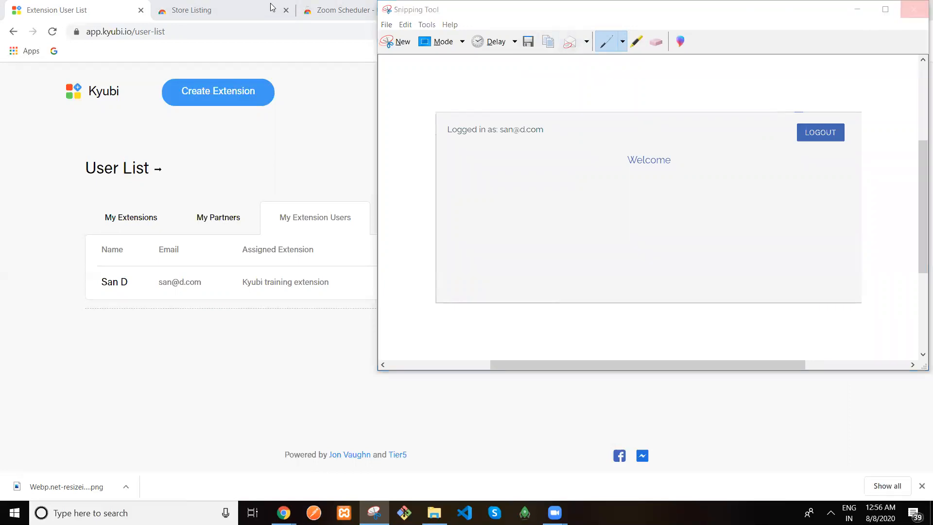
{"action": "left_click", "coordinate": [694, 202]}
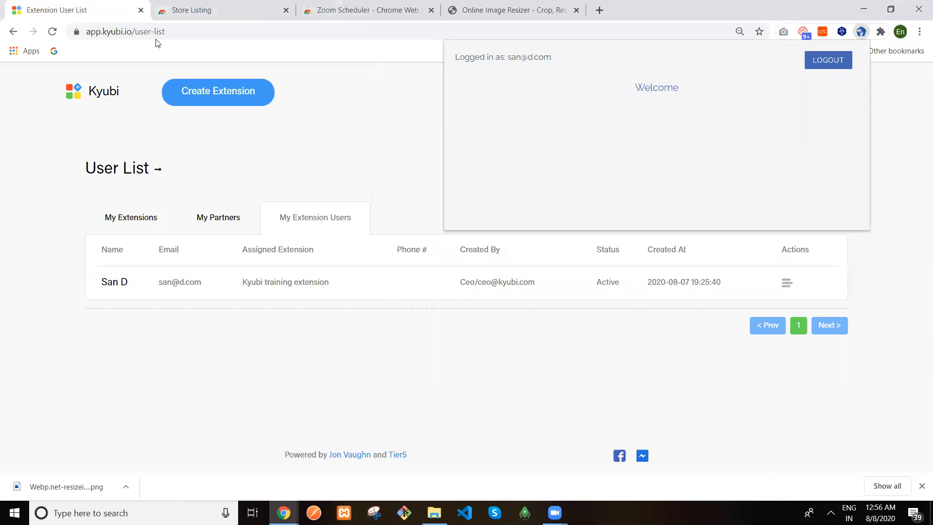
Back on the Store Listing, highlight the 'of 5' screenshot limit and review the promo tile sections
{"action": "left_click", "coordinate": [192, 9]}
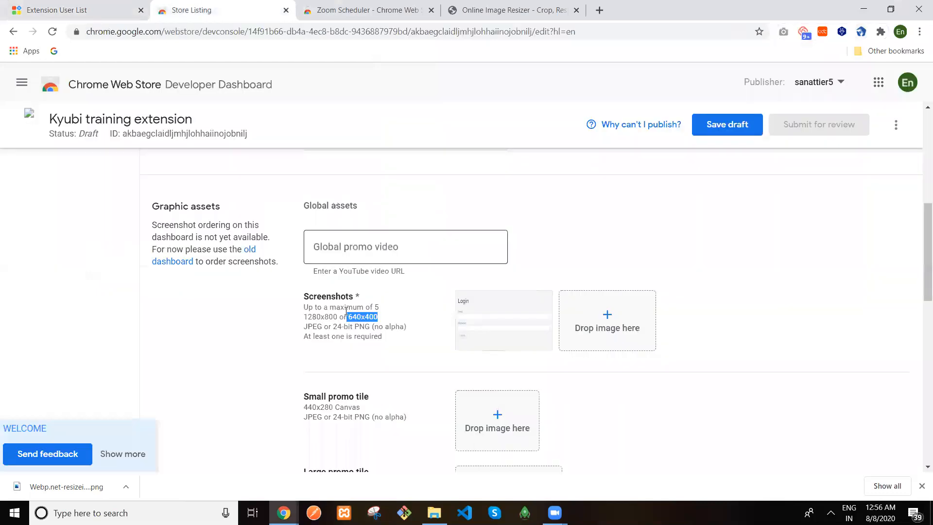
{"action": "left_click_drag", "start_coordinate": [363, 306], "coordinate": [382, 308]}
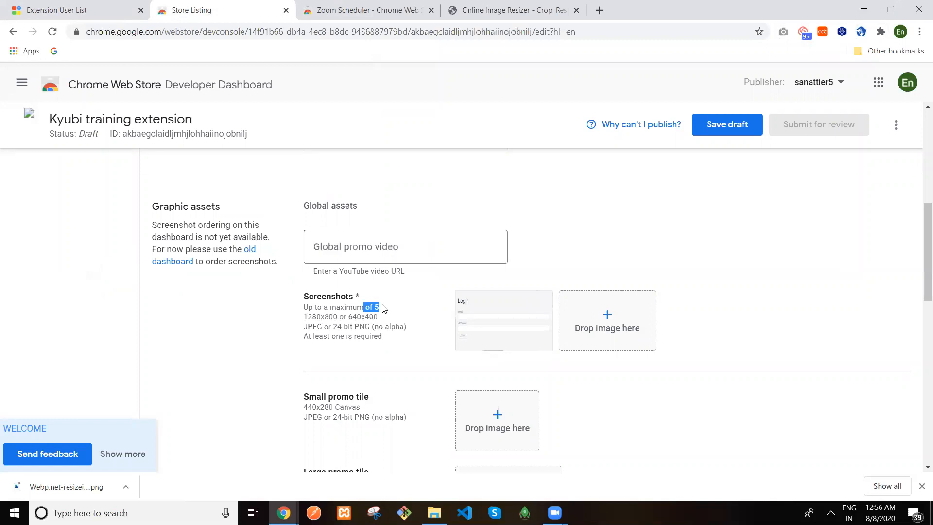
{"action": "left_click_drag", "start_coordinate": [923, 249], "coordinate": [919, 295]}
{"action": "scroll", "coordinate": [920, 286], "scroll_direction": "down", "scroll_amount": 3}
{"action": "scroll", "coordinate": [920, 281], "scroll_direction": "up", "scroll_amount": 1}
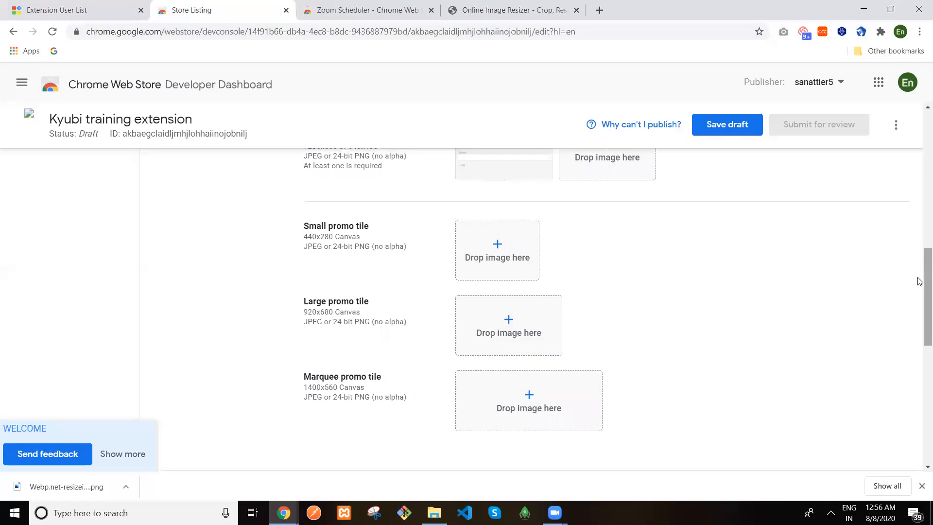
Leave the official URL set to None and begin entering a support URL
{"action": "left_click_drag", "start_coordinate": [919, 281], "coordinate": [919, 367]}
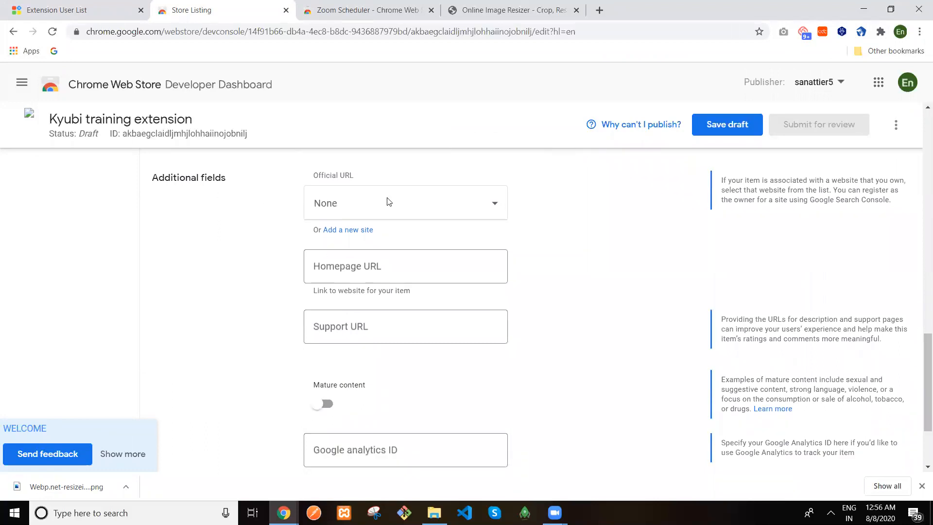
{"action": "left_click", "coordinate": [494, 208]}
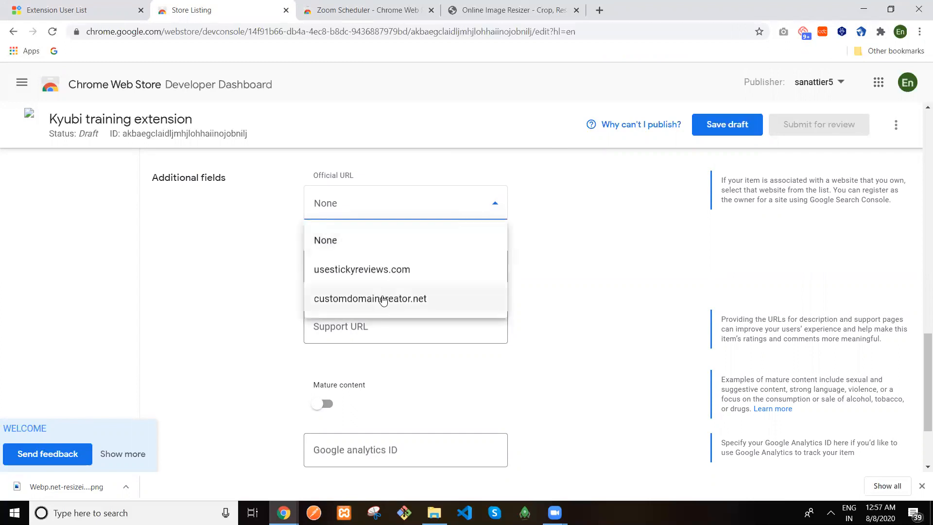
{"action": "left_click", "coordinate": [682, 210]}
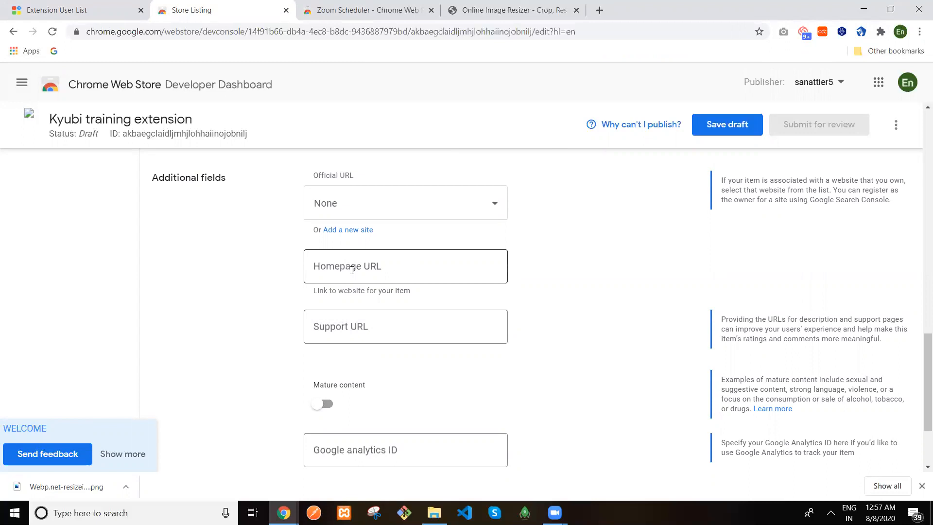
{"action": "left_click", "coordinate": [354, 316]}
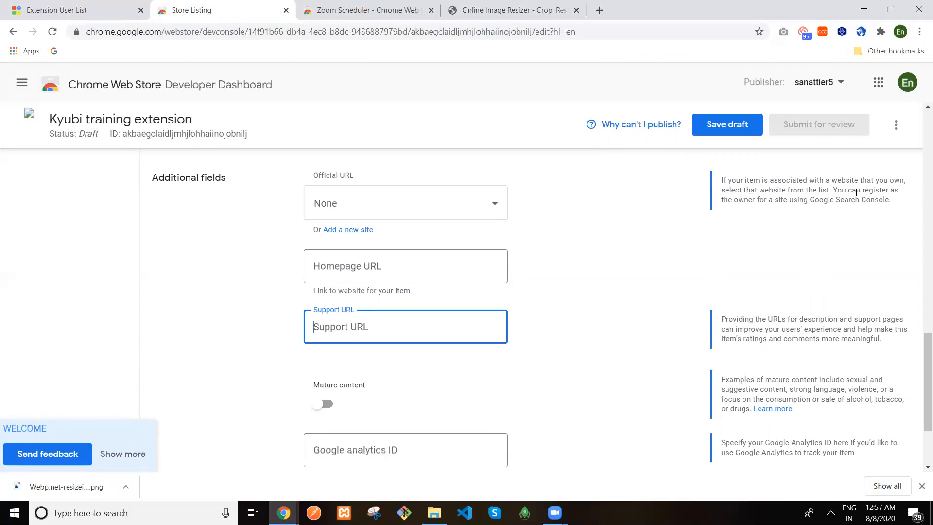
{"action": "scroll", "coordinate": [918, 370], "scroll_direction": "down", "scroll_amount": 3}
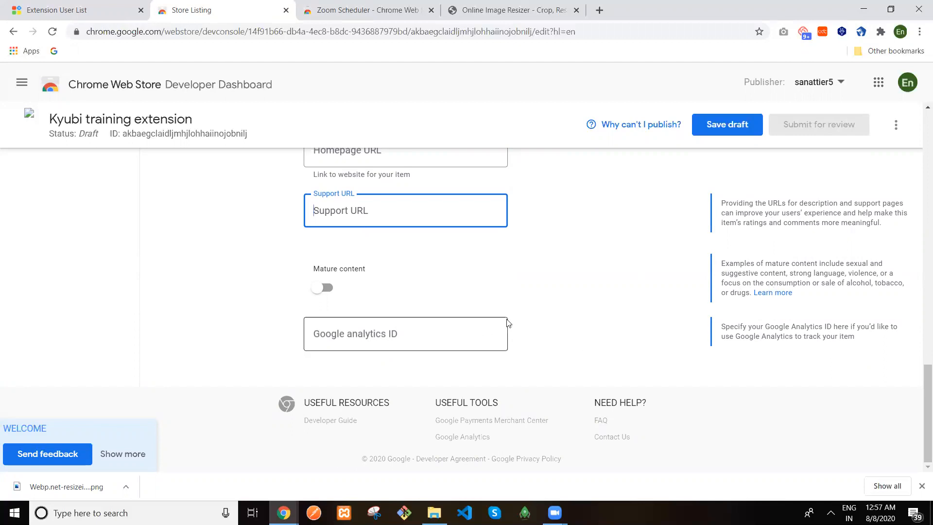
Save the Kyubi listing as a draft and go to its Privacy section
{"action": "left_click_drag", "start_coordinate": [920, 385], "coordinate": [920, 108]}
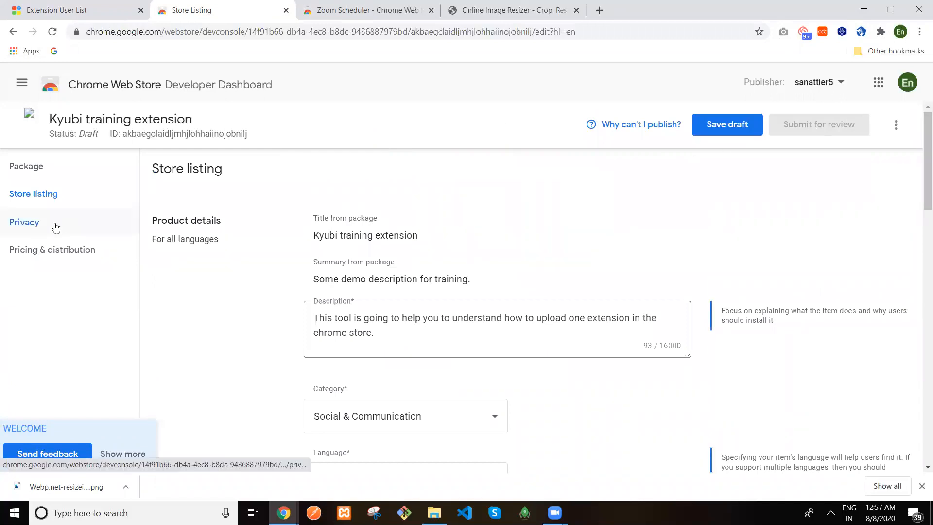
{"action": "left_click", "coordinate": [717, 127]}
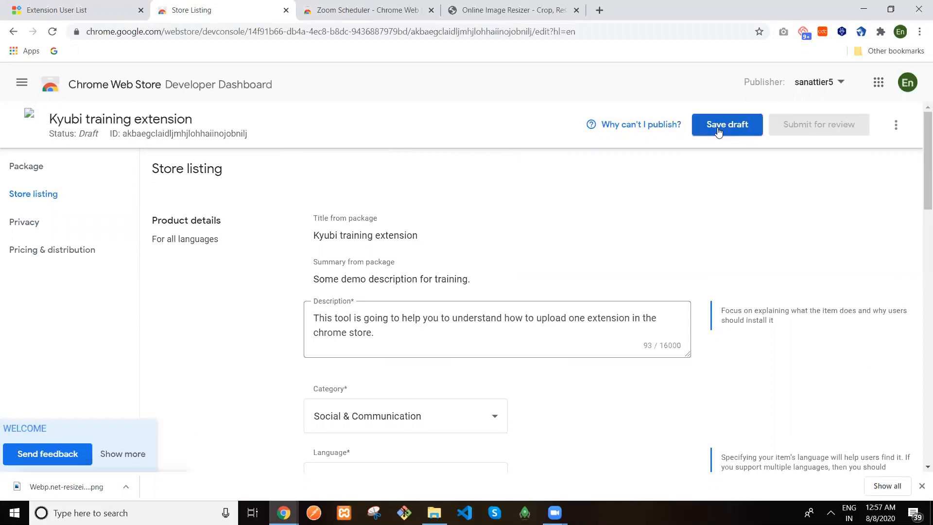
{"action": "left_click", "coordinate": [34, 231]}
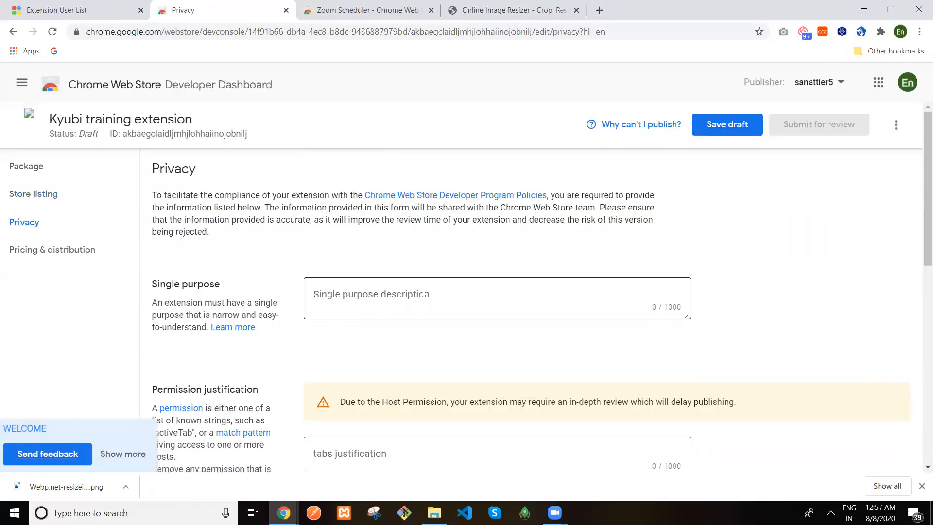
Enter 'This is for testing purpose only' as the single purpose description
{"action": "left_click", "coordinate": [427, 298]}
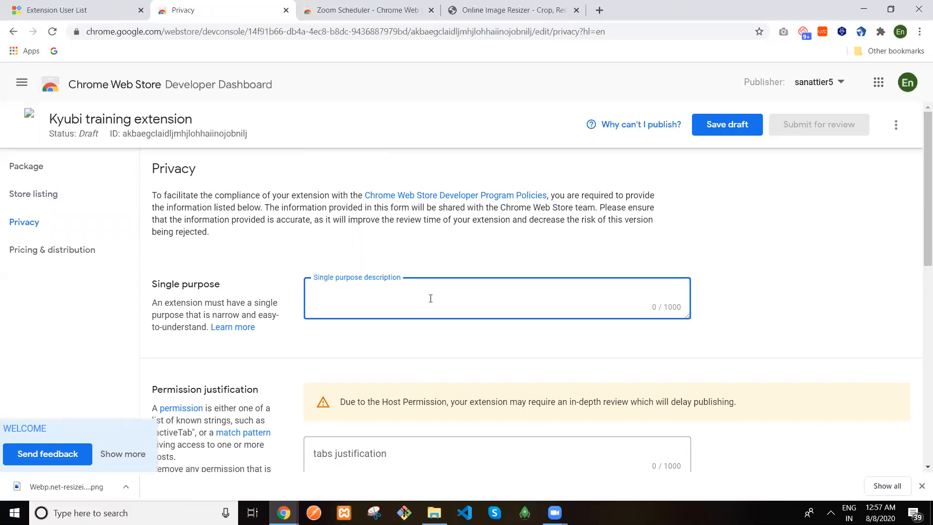
{"action": "type", "text": "This is for testing purpose only"}
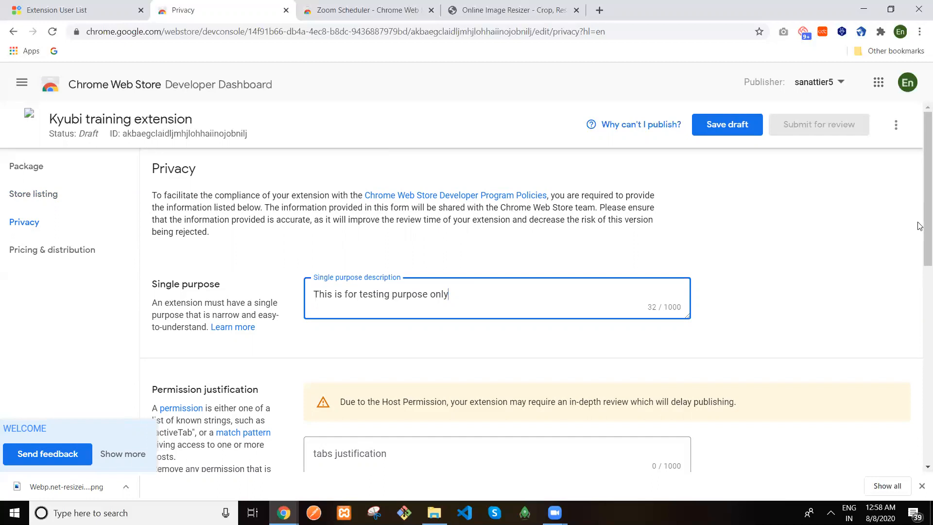
{"action": "scroll", "coordinate": [919, 258], "scroll_direction": "down", "scroll_amount": 2}
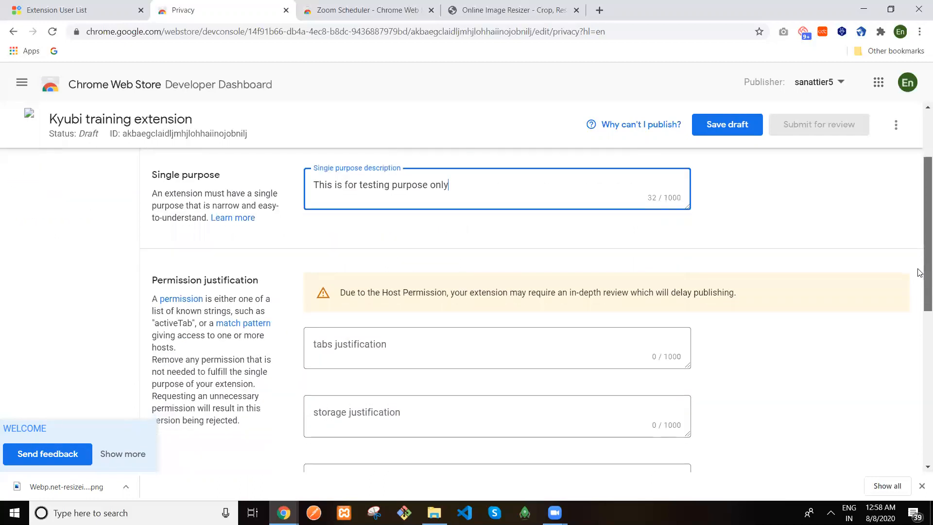
{"action": "scroll", "coordinate": [920, 277], "scroll_direction": "down", "scroll_amount": 2}
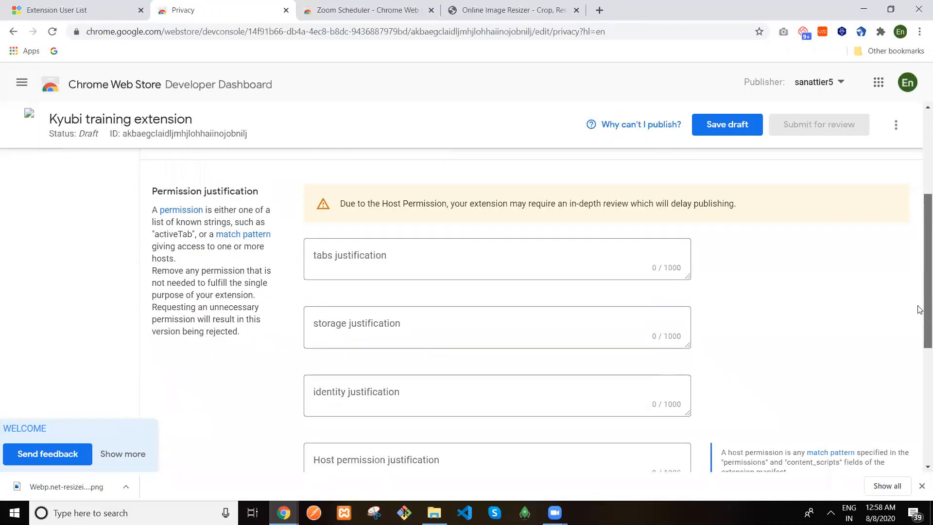
{"action": "scroll", "coordinate": [919, 311], "scroll_direction": "down", "scroll_amount": 1}
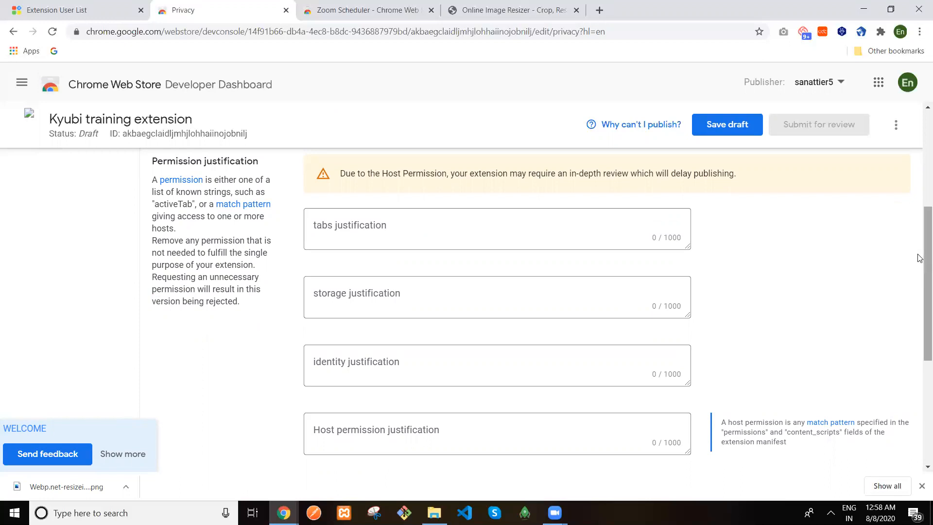
Scroll through the permission justification fields and start the tabs justification
{"action": "scroll", "coordinate": [920, 243], "scroll_direction": "down", "scroll_amount": 3}
{"action": "scroll", "coordinate": [919, 229], "scroll_direction": "up", "scroll_amount": 3}
{"action": "scroll", "coordinate": [596, 240], "scroll_direction": "down", "scroll_amount": 2}
{"action": "scroll", "coordinate": [596, 239], "scroll_direction": "up", "scroll_amount": 2}
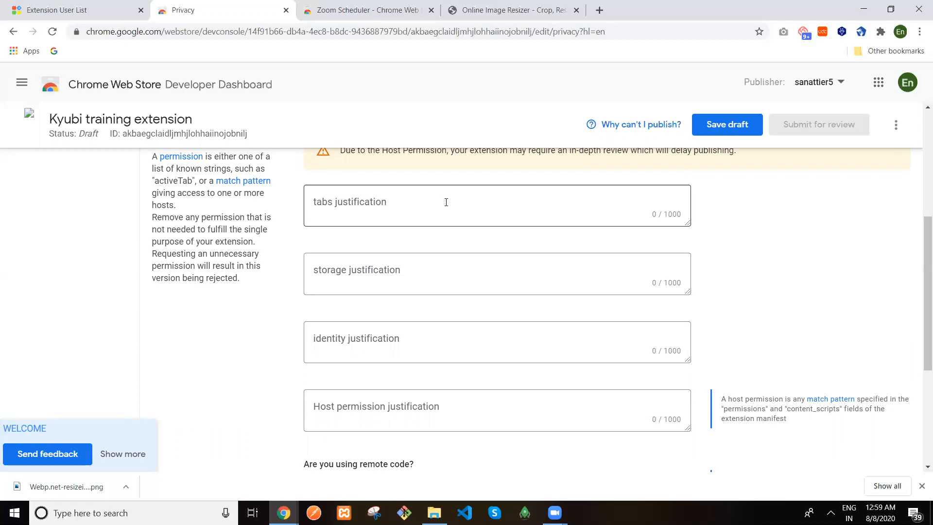
{"action": "left_click", "coordinate": [446, 202]}
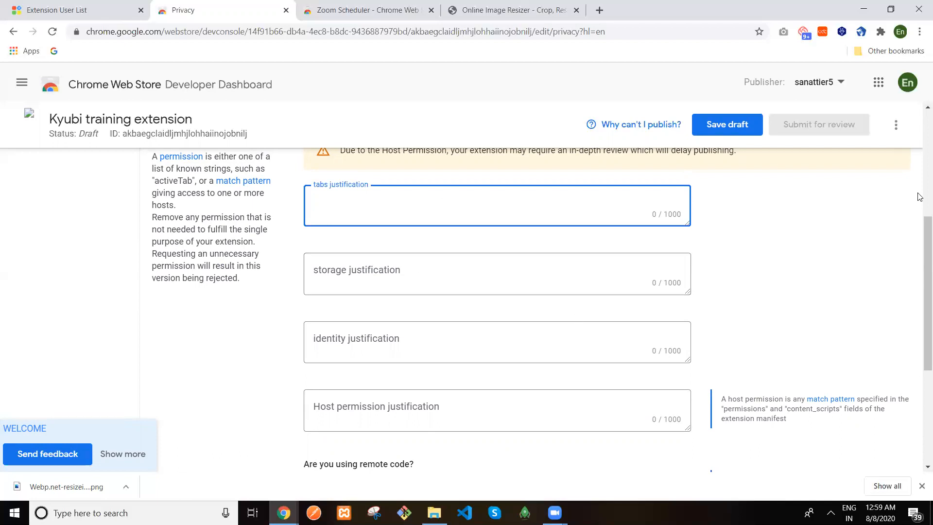
{"action": "scroll", "coordinate": [919, 216], "scroll_direction": "up", "scroll_amount": 5}
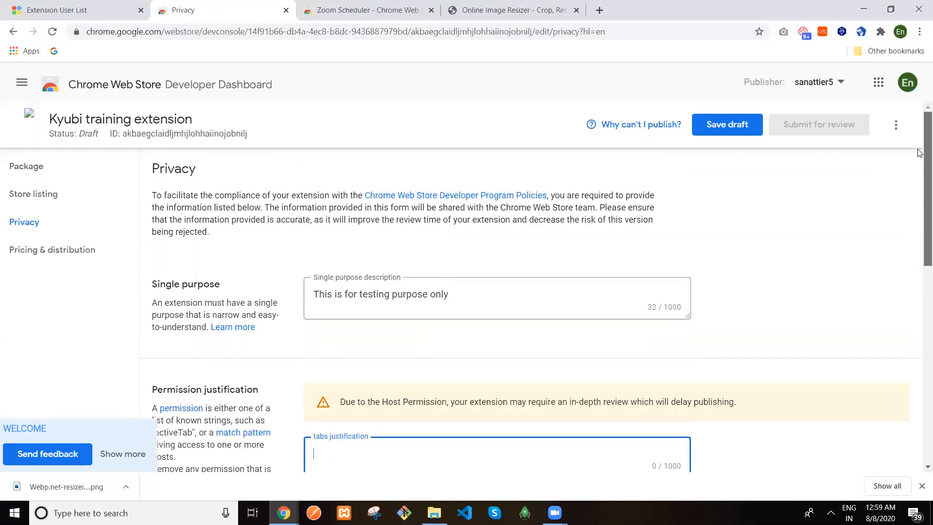
Leave the Kyubi page without saving and view Custom Domain Creator's Privacy answers
{"action": "left_click", "coordinate": [87, 87]}
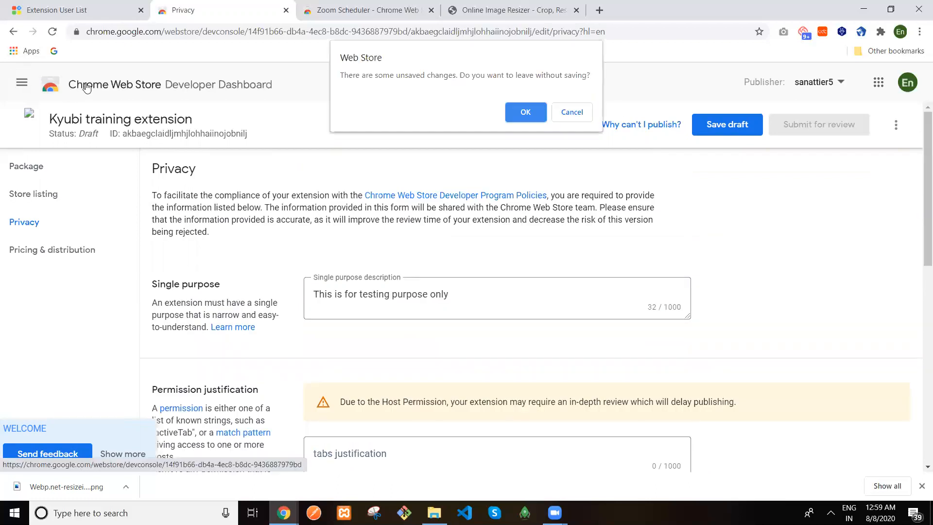
{"action": "left_click", "coordinate": [529, 108]}
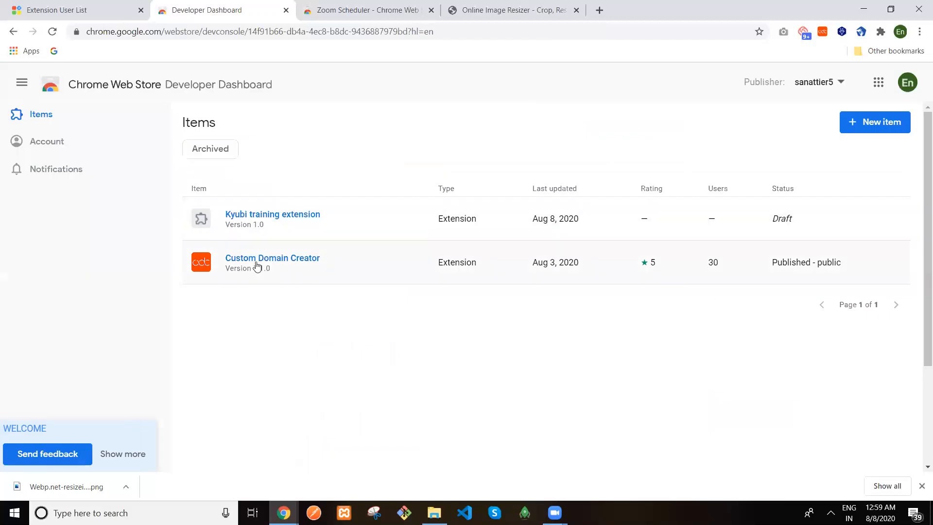
{"action": "left_click", "coordinate": [260, 262]}
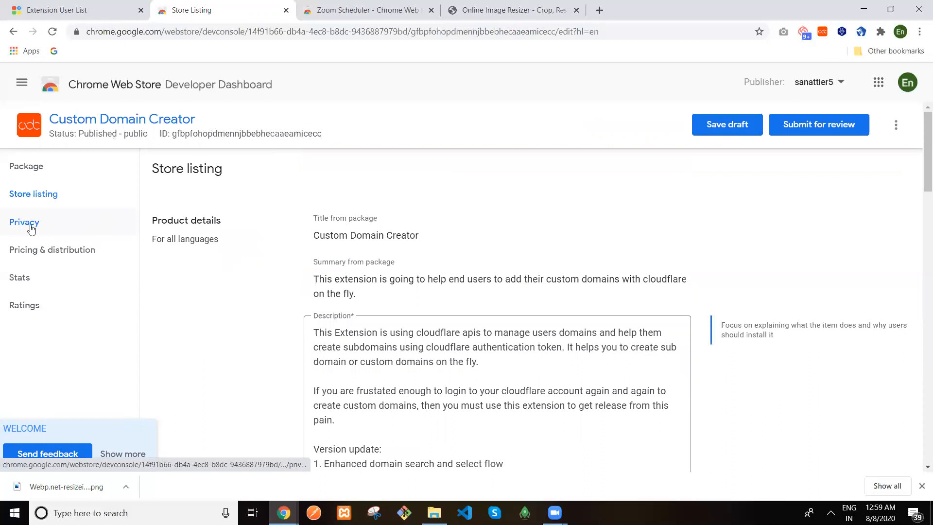
{"action": "left_click", "coordinate": [34, 225]}
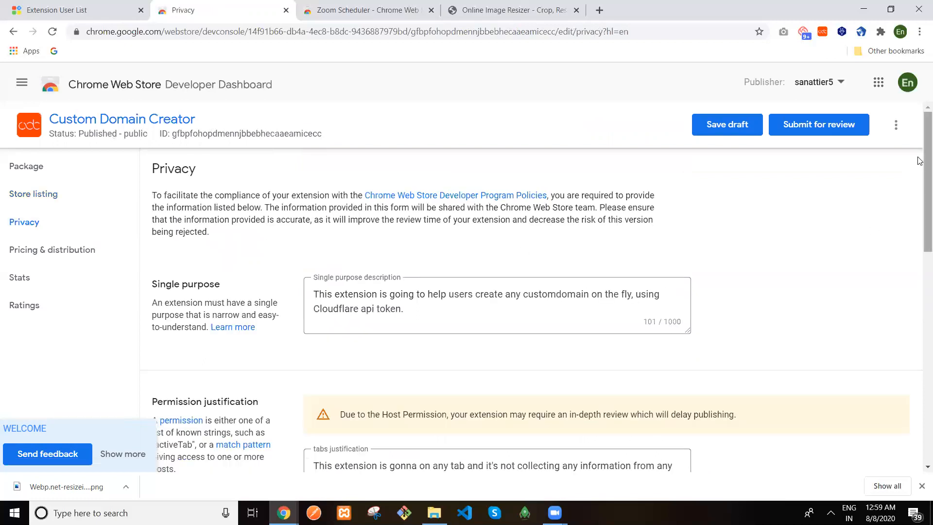
{"action": "scroll", "coordinate": [920, 190], "scroll_direction": "down", "scroll_amount": 1}
{"action": "scroll", "coordinate": [919, 193], "scroll_direction": "down", "scroll_amount": 1}
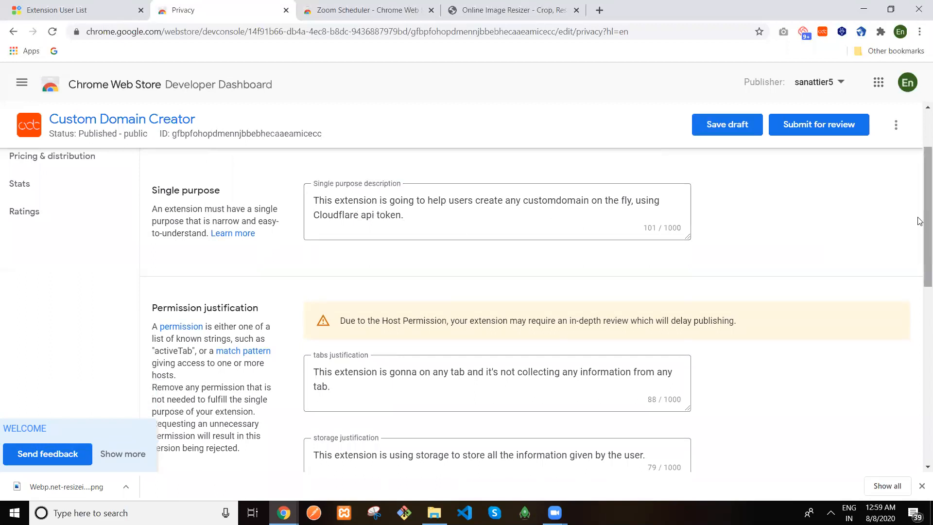
{"action": "scroll", "coordinate": [920, 236], "scroll_direction": "down", "scroll_amount": 2}
{"action": "scroll", "coordinate": [919, 267], "scroll_direction": "down", "scroll_amount": 2}
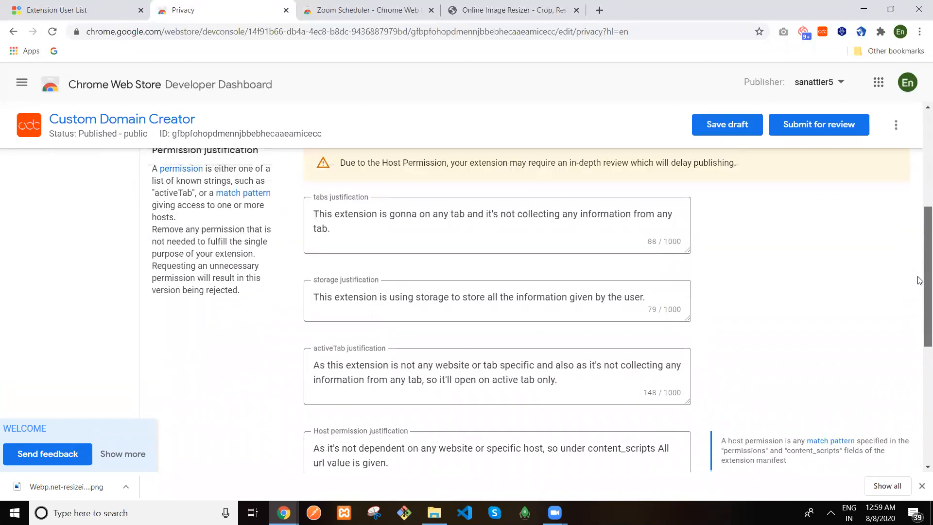
{"action": "left_click_drag", "start_coordinate": [920, 280], "coordinate": [920, 287]}
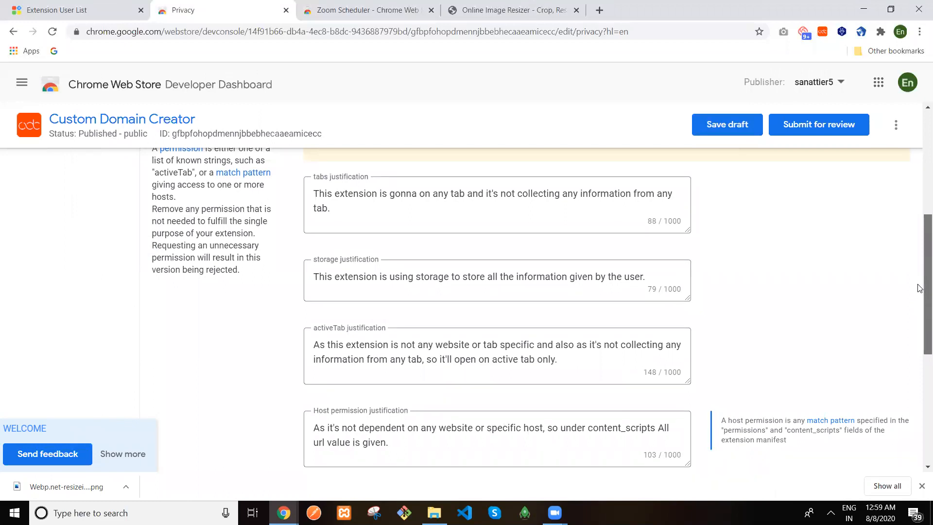
{"action": "left_click_drag", "start_coordinate": [920, 288], "coordinate": [919, 292]}
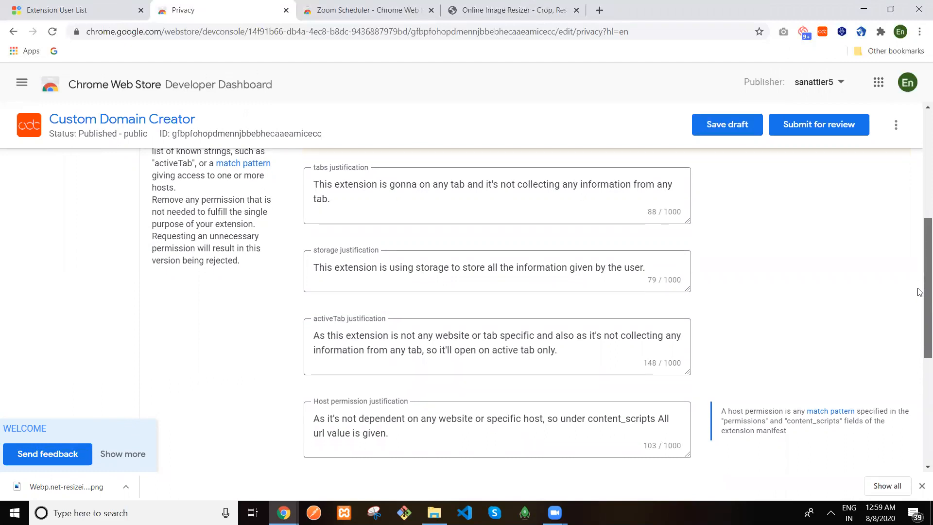
{"action": "left_click_drag", "start_coordinate": [919, 292], "coordinate": [920, 293]}
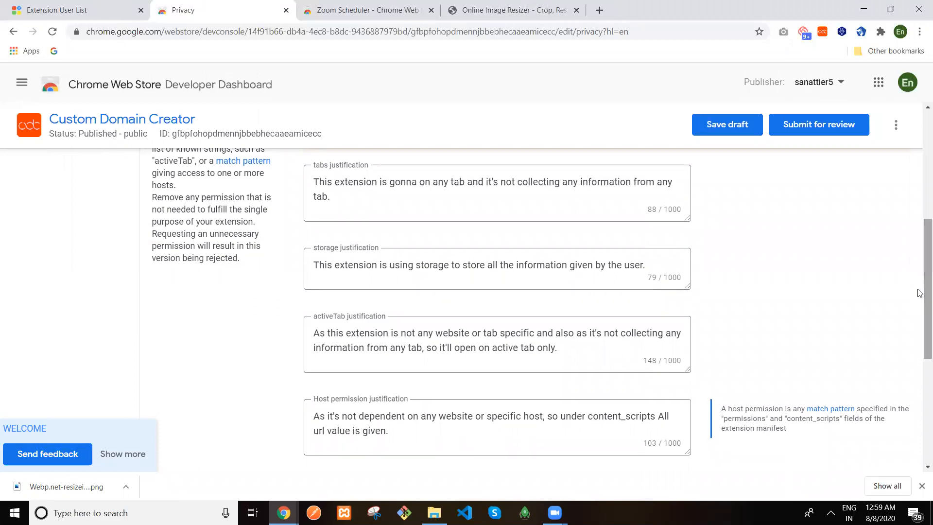
{"action": "scroll", "coordinate": [919, 252], "scroll_direction": "up", "scroll_amount": 1}
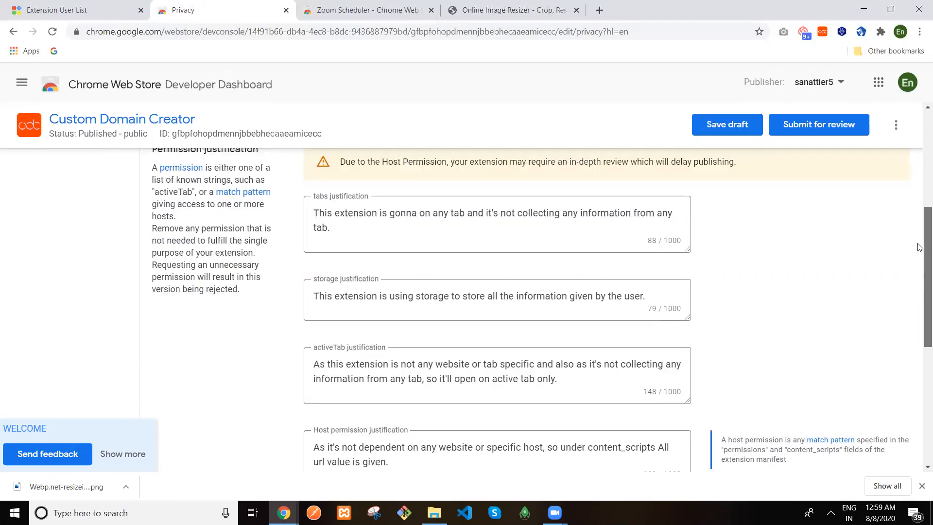
{"action": "left_click_drag", "start_coordinate": [918, 270], "coordinate": [919, 300]}
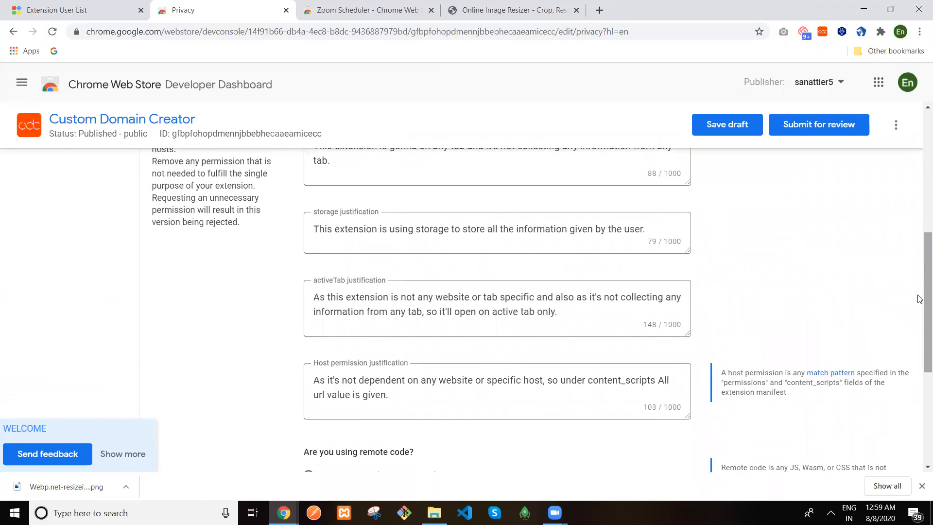
Review Custom Domain Creator's remote code justification, then bring up the Desktop folder in File Explorer
{"action": "left_click_drag", "start_coordinate": [918, 298], "coordinate": [918, 312]}
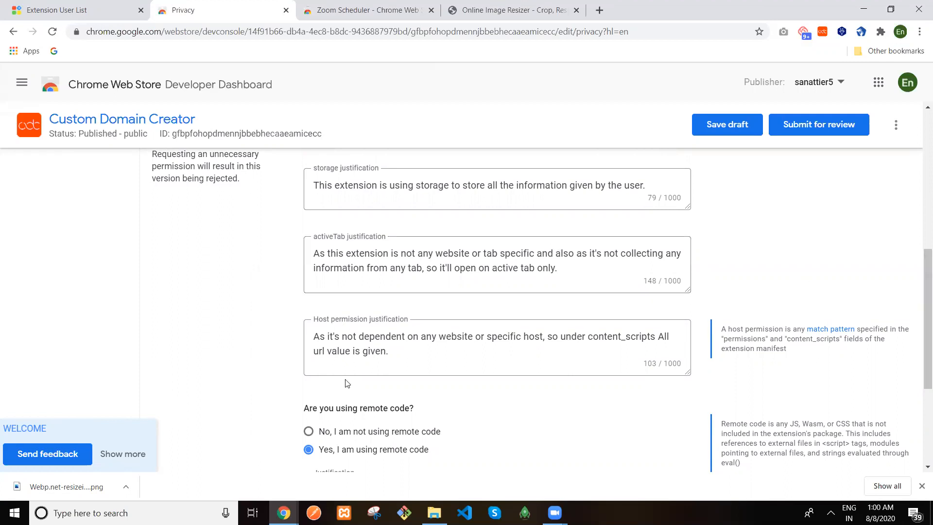
{"action": "mouse_move", "coordinate": [924, 280]}
{"action": "left_mouse_down"}
{"action": "mouse_move", "coordinate": [925, 297]}
{"action": "mouse_move", "coordinate": [925, 286]}
{"action": "left_mouse_up"}
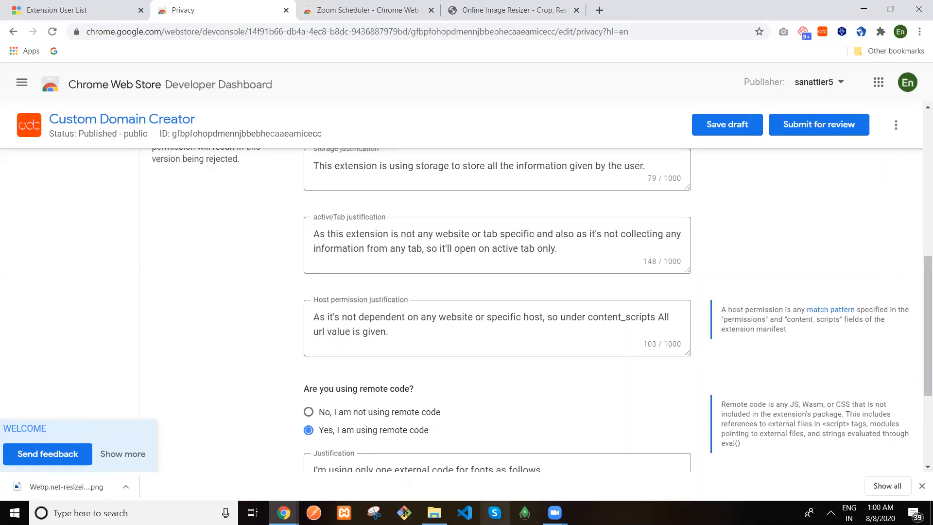
{"action": "mouse_move", "coordinate": [434, 513]}
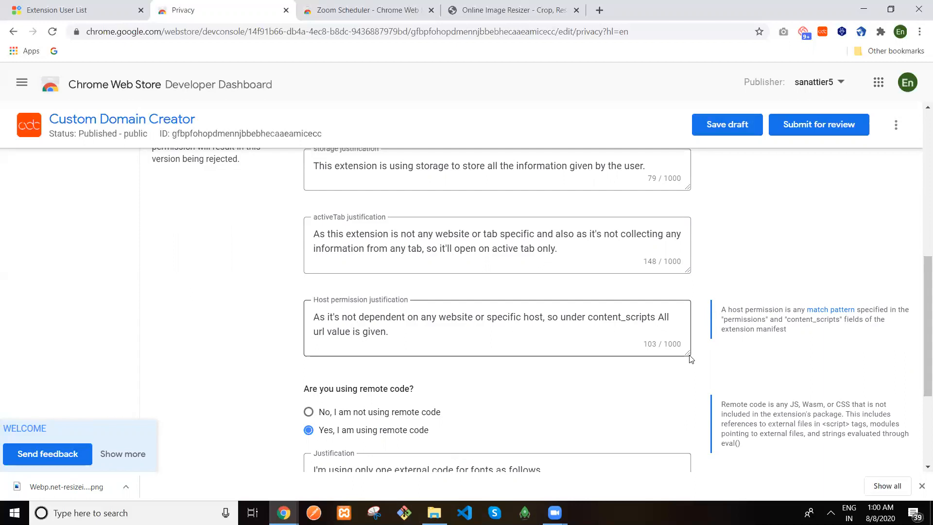
{"action": "scroll", "coordinate": [920, 364], "scroll_direction": "down", "scroll_amount": 2}
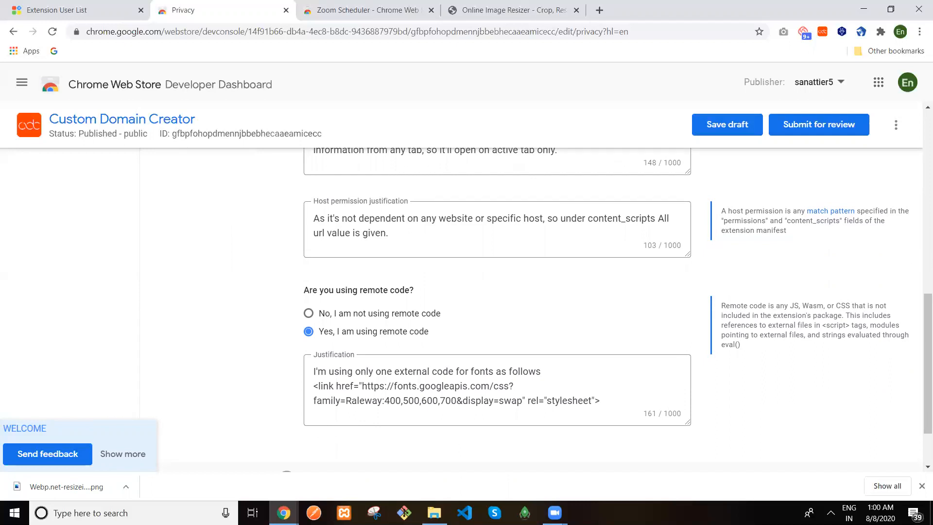
{"action": "key", "text": "alt+Tab"}
{"action": "left_click", "coordinate": [141, 177]}
Open the Kyubi extension folder and choose Visual Studio Code to open its manifest file
{"action": "right_click", "coordinate": [145, 179]}
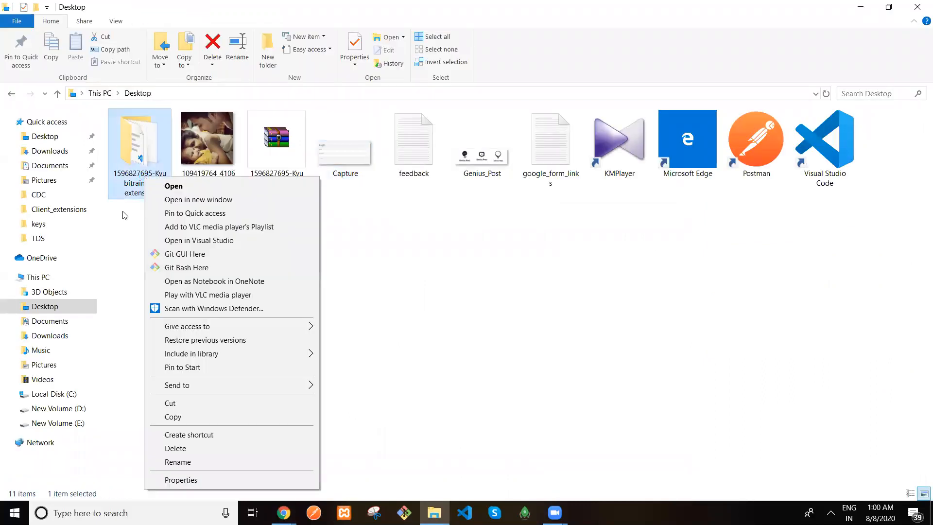
{"action": "left_click", "coordinate": [134, 171]}
{"action": "double_click", "coordinate": [134, 171]}
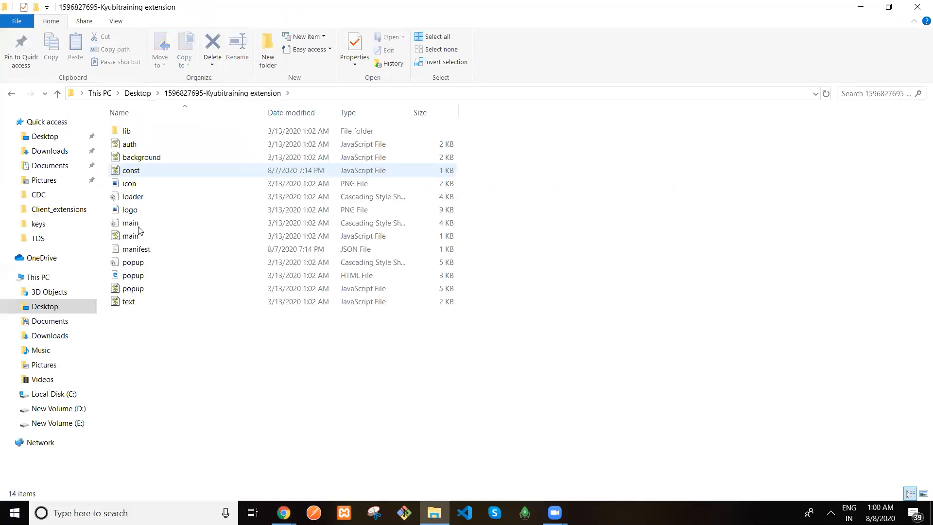
{"action": "left_click", "coordinate": [136, 249]}
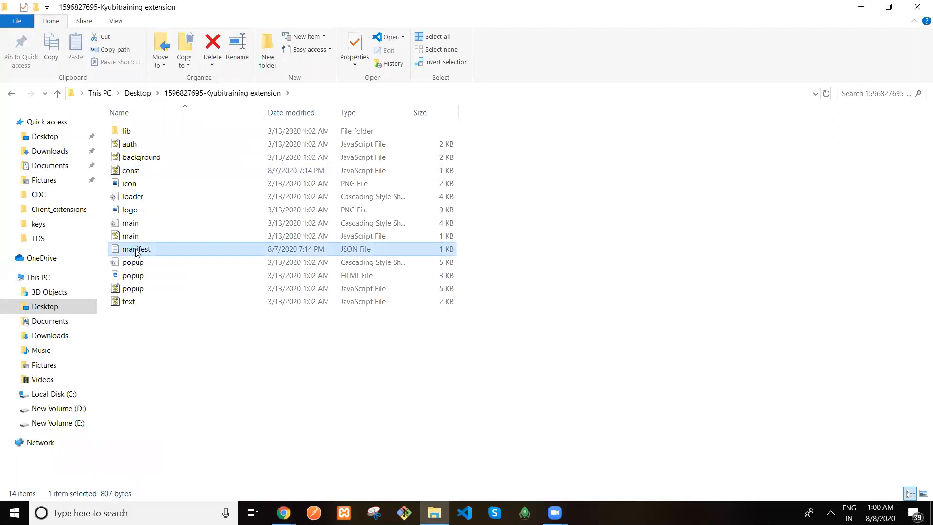
{"action": "right_click", "coordinate": [136, 250]}
{"action": "left_click", "coordinate": [200, 293]}
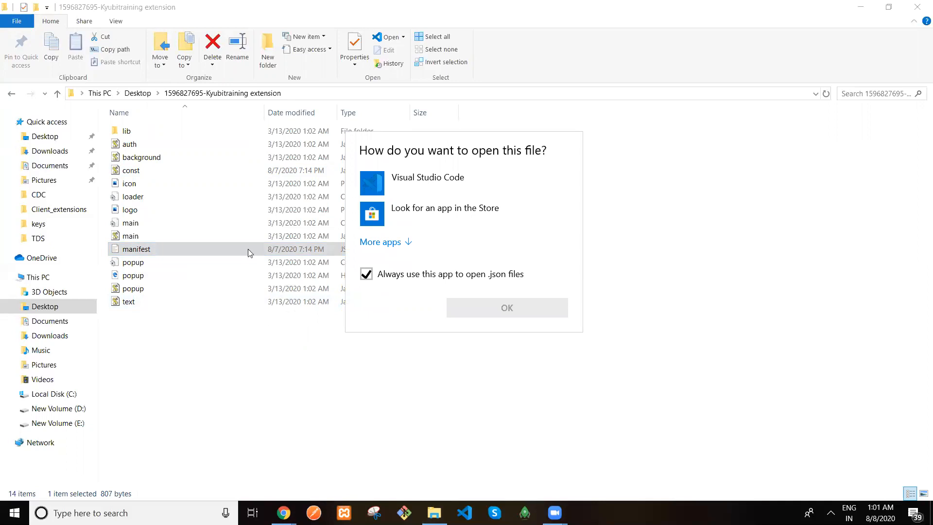
{"action": "left_click", "coordinate": [426, 179]}
Open manifest.json in Visual Studio Code and select the tabs, storage and identity permissions
{"action": "left_click", "coordinate": [490, 309]}
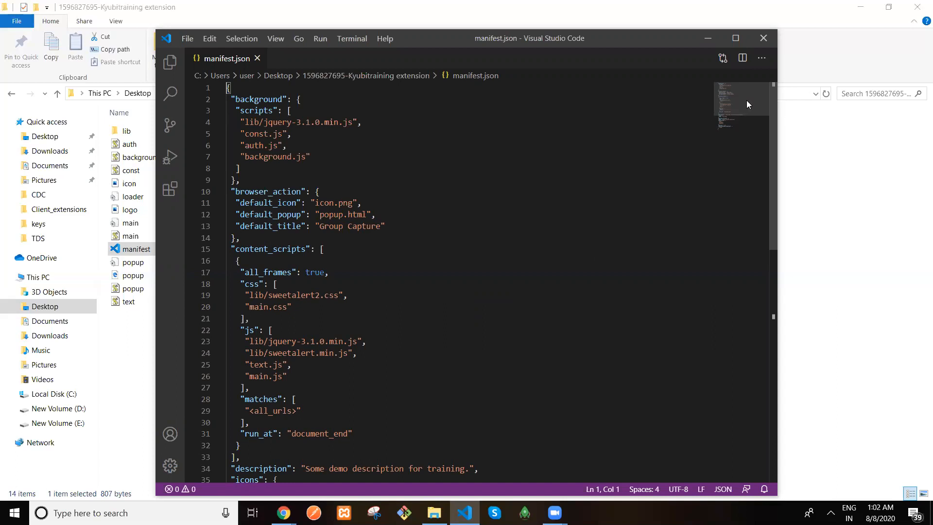
{"action": "scroll", "coordinate": [402, 327], "scroll_direction": "down", "scroll_amount": 7}
{"action": "left_click", "coordinate": [402, 327]}
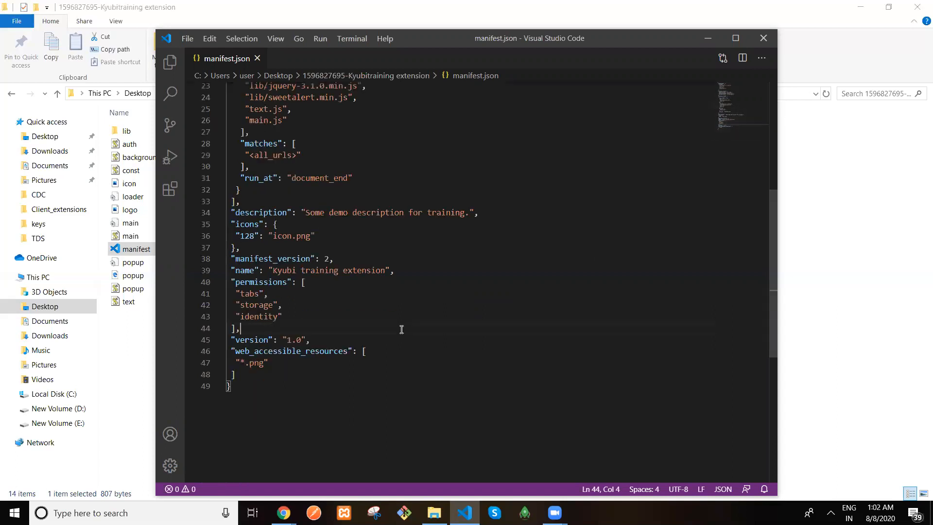
{"action": "left_click", "coordinate": [233, 281]}
{"action": "left_click", "coordinate": [243, 314], "text": "shift"}
{"action": "left_click", "coordinate": [243, 314]}
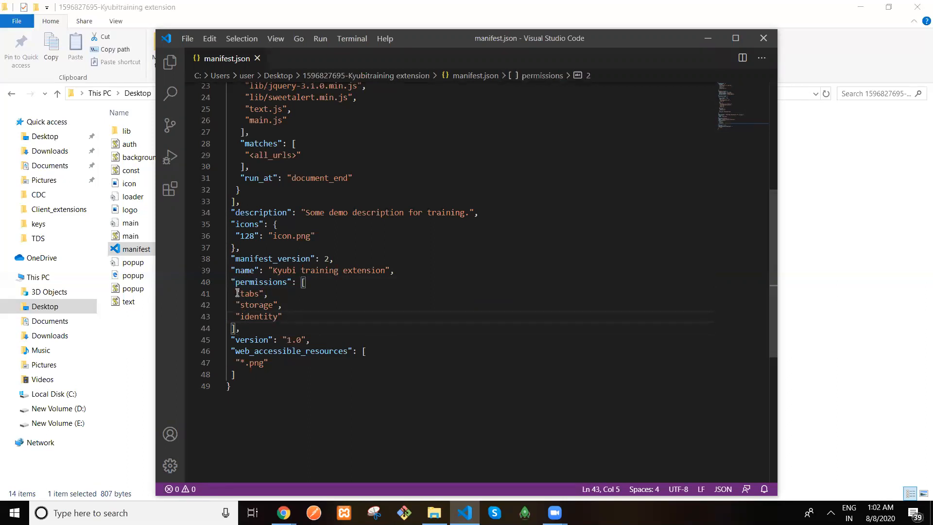
{"action": "left_click_drag", "start_coordinate": [237, 292], "coordinate": [272, 318]}
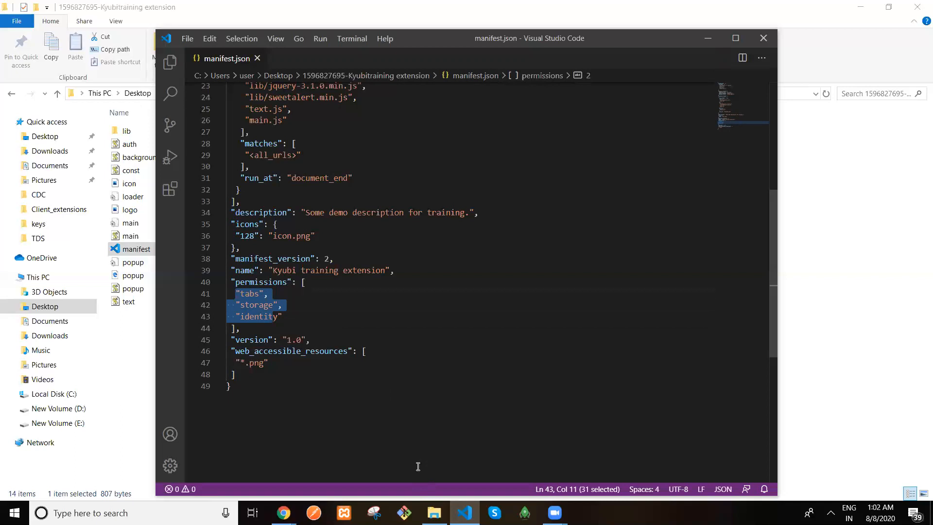
Switch back to Chrome and review Custom Domain Creator's remote code justification on the Privacy page
{"action": "left_click", "coordinate": [284, 513]}
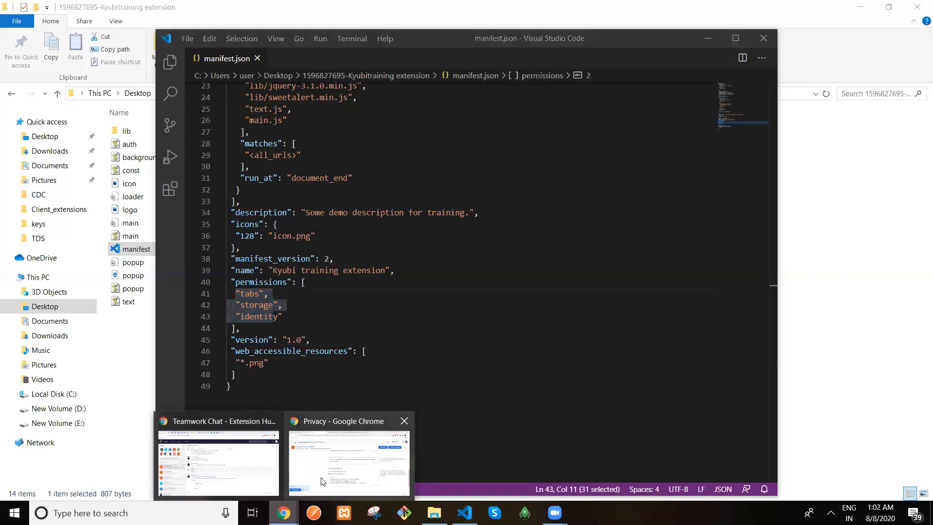
{"action": "left_click", "coordinate": [321, 481]}
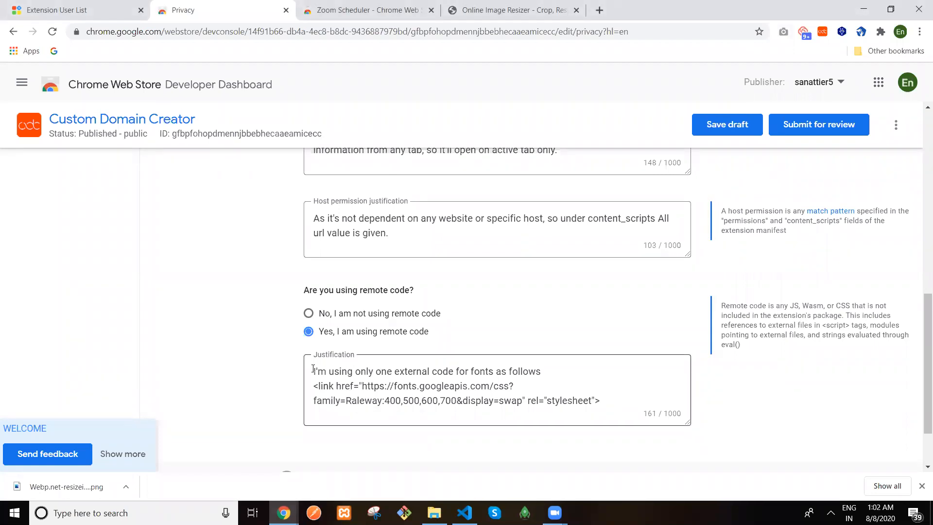
{"action": "mouse_move", "coordinate": [378, 402]}
{"action": "left_mouse_down"}
{"action": "mouse_move", "coordinate": [391, 411]}
{"action": "mouse_move", "coordinate": [389, 402]}
{"action": "left_mouse_up"}
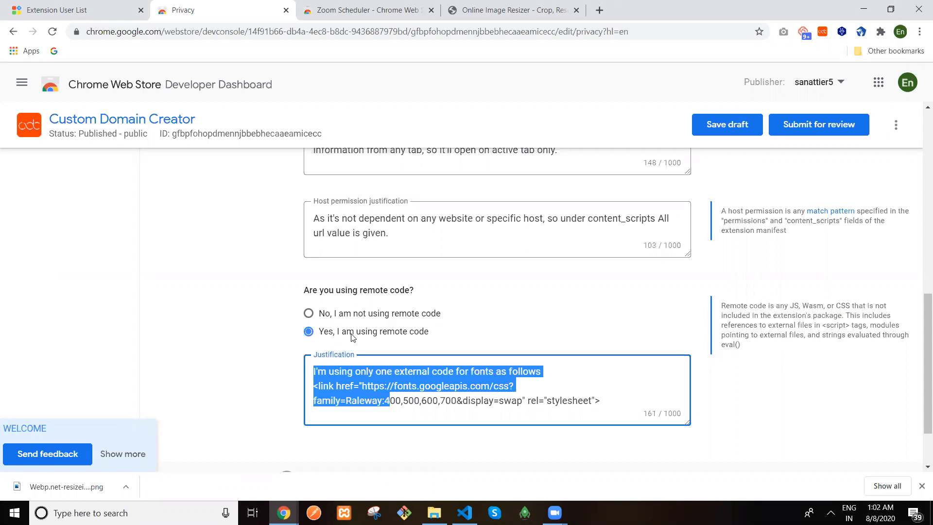
{"action": "left_click", "coordinate": [920, 162]}
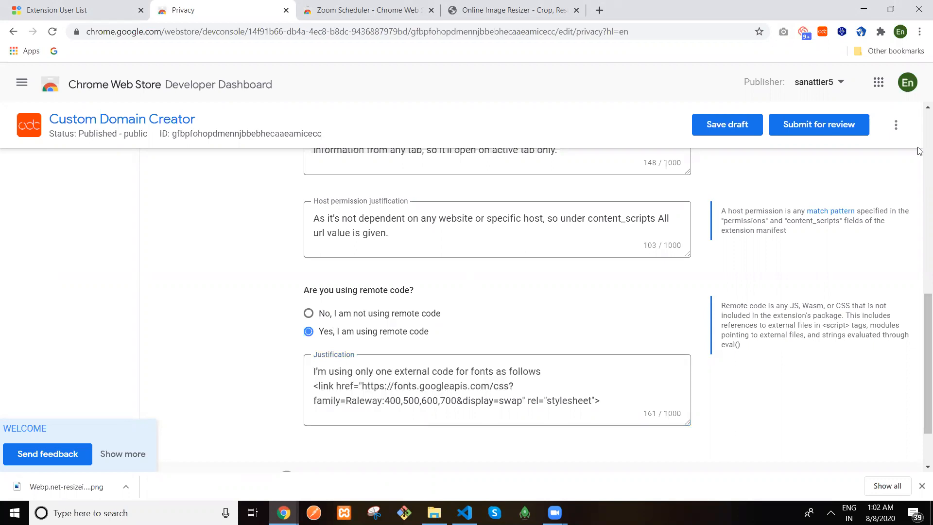
{"action": "scroll", "coordinate": [920, 151], "scroll_direction": "up", "scroll_amount": 7}
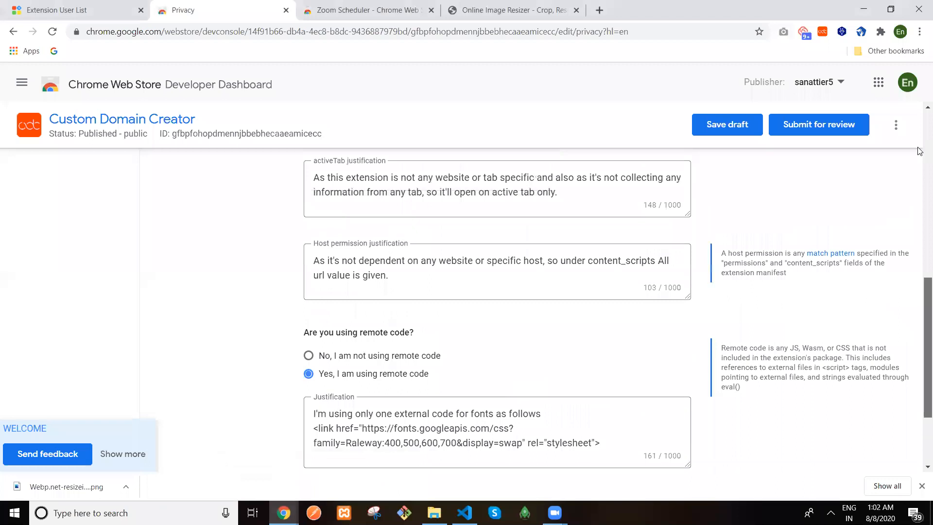
{"action": "scroll", "coordinate": [919, 151], "scroll_direction": "up", "scroll_amount": 2}
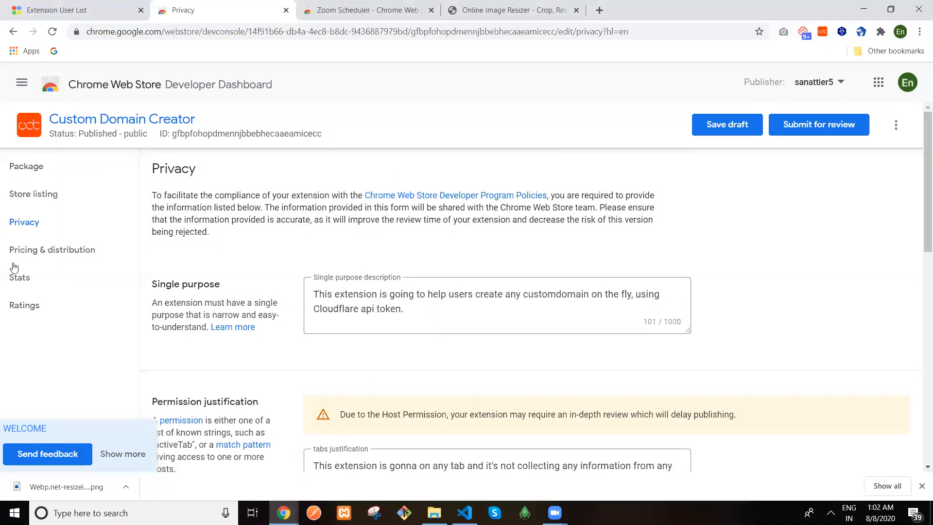
Browse Custom Domain Creator's Pricing & distribution, Store listing and Package pages, then return to Items
{"action": "left_click", "coordinate": [47, 251]}
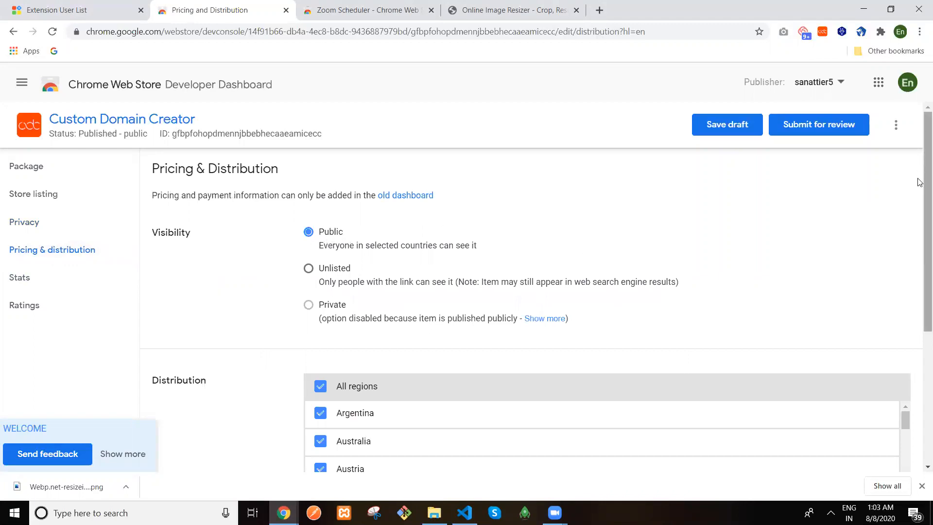
{"action": "scroll", "coordinate": [918, 213], "scroll_direction": "down", "scroll_amount": 5}
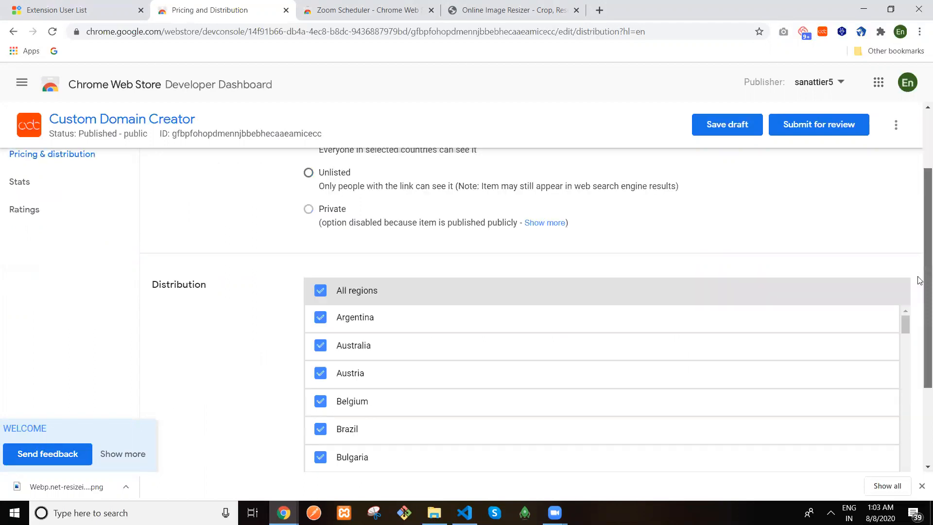
{"action": "scroll", "coordinate": [920, 266], "scroll_direction": "up", "scroll_amount": 5}
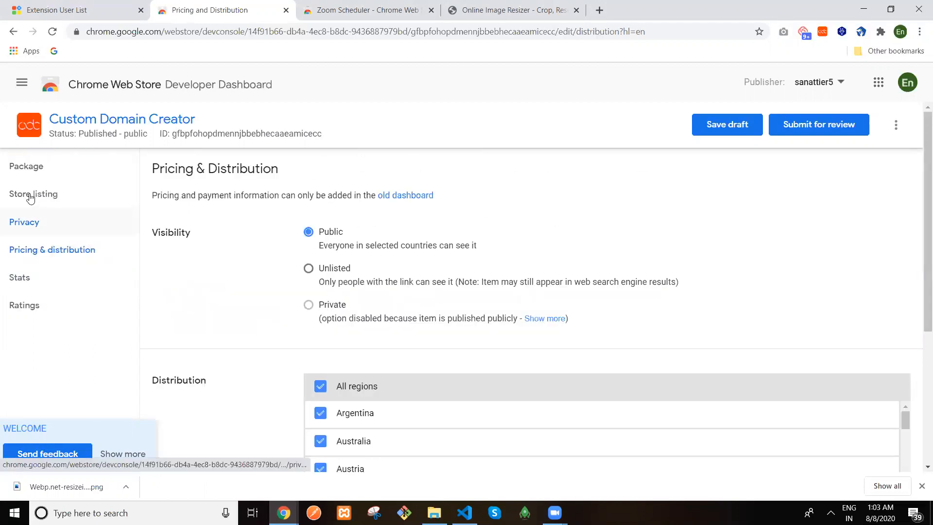
{"action": "left_click", "coordinate": [30, 198]}
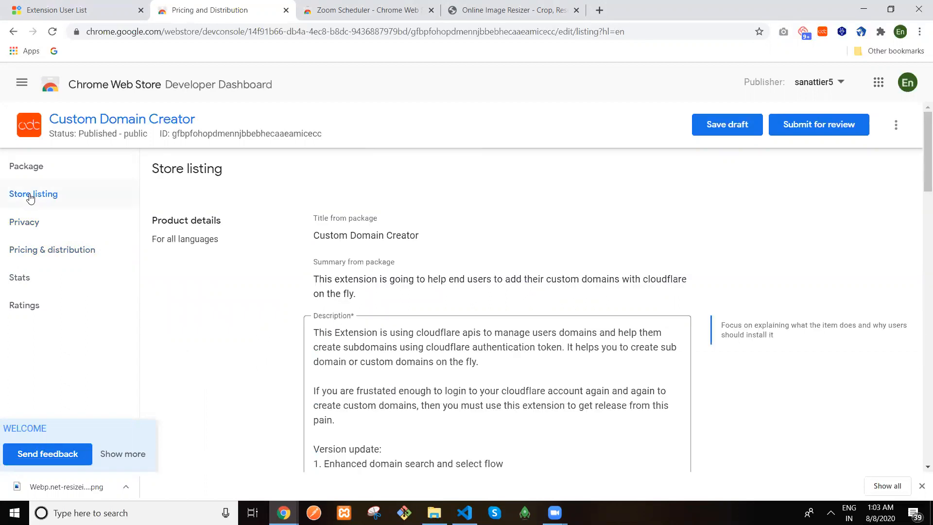
{"action": "left_click", "coordinate": [69, 170]}
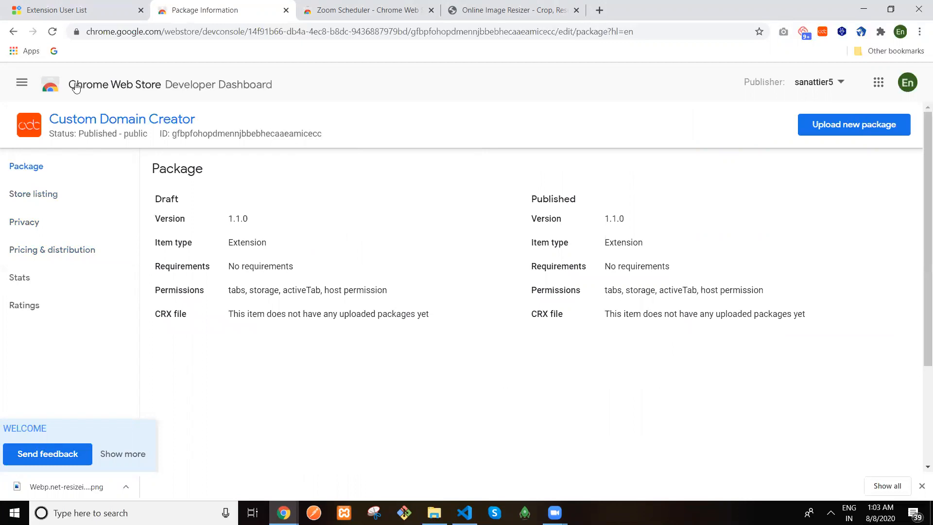
{"action": "left_click", "coordinate": [75, 87]}
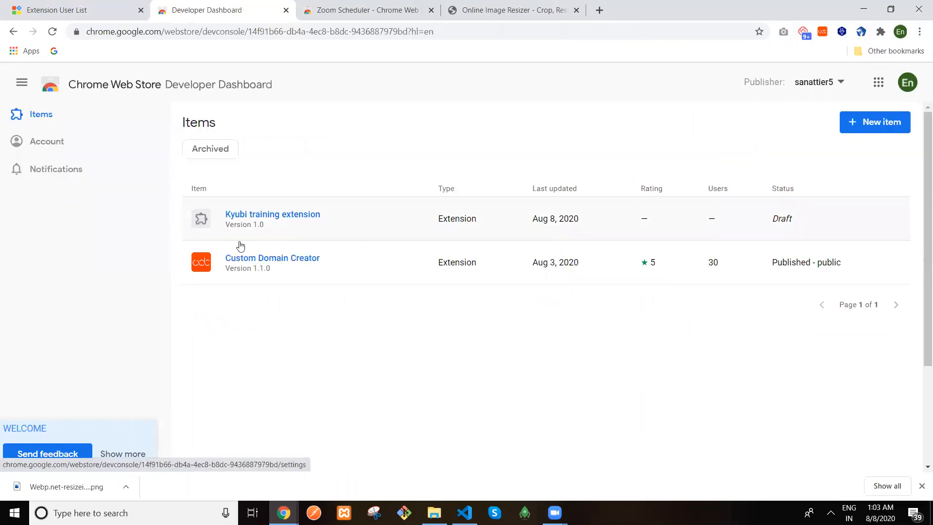
Open the Kyubi training extension listing, visit the Account page, and return to the Items list
{"action": "left_click", "coordinate": [274, 219]}
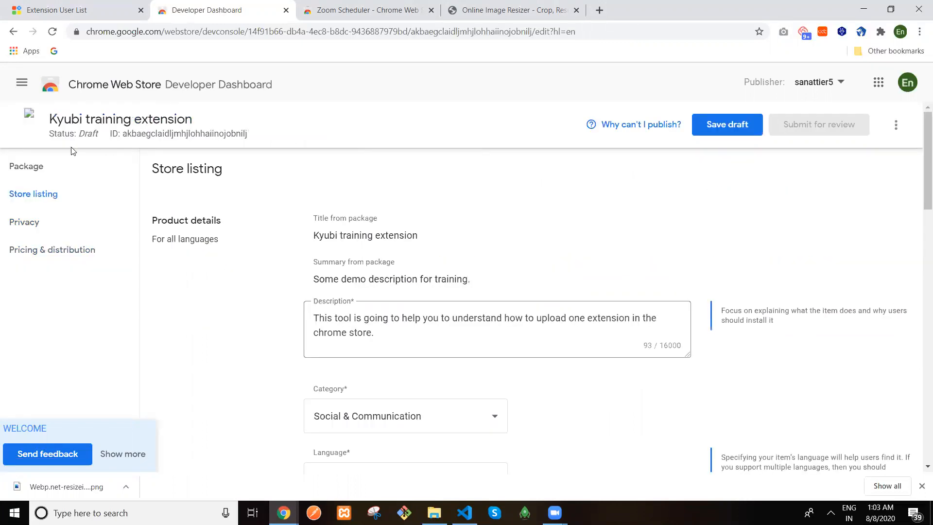
{"action": "left_click", "coordinate": [104, 92]}
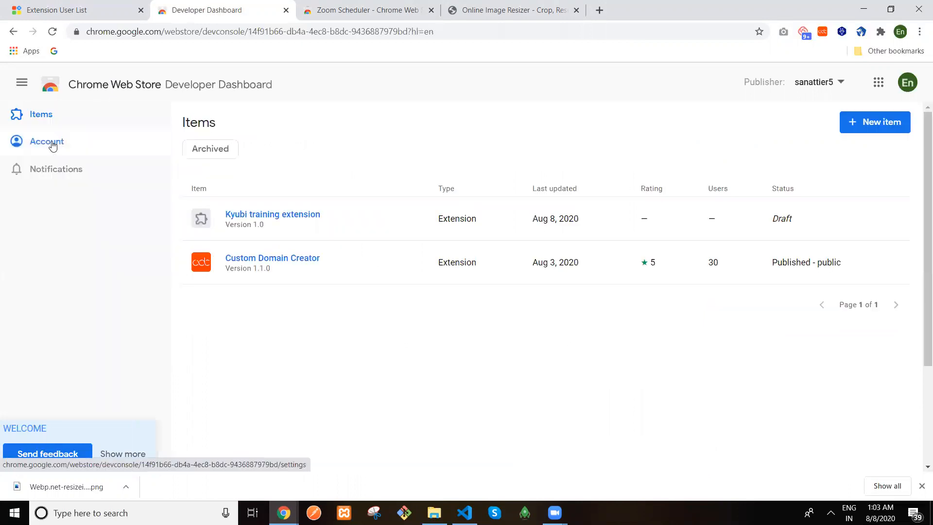
{"action": "left_click", "coordinate": [53, 144]}
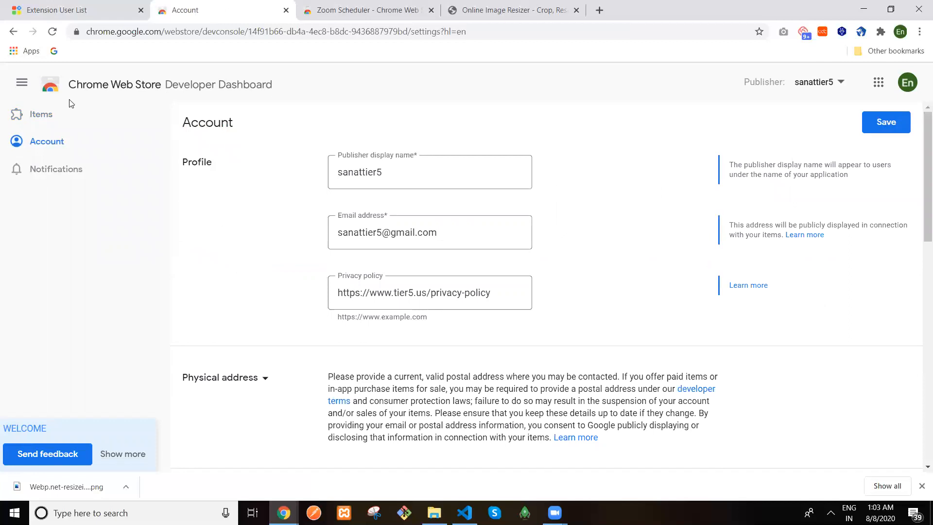
{"action": "left_click", "coordinate": [49, 116]}
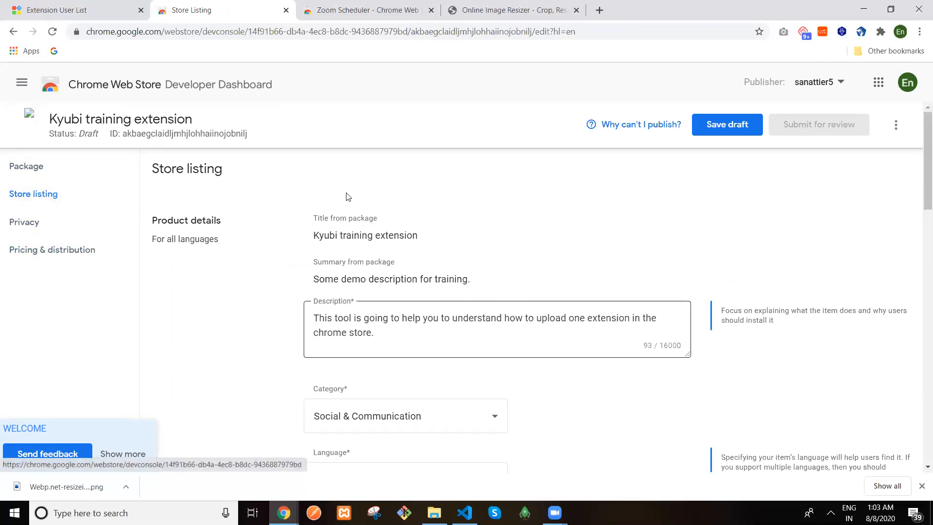
{"action": "left_click", "coordinate": [180, 83]}
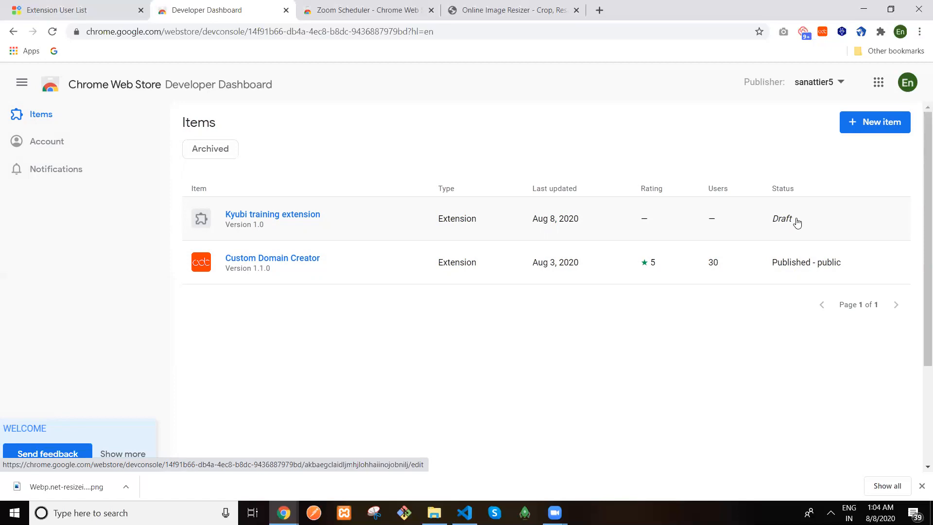
{"action": "left_click", "coordinate": [253, 214]}
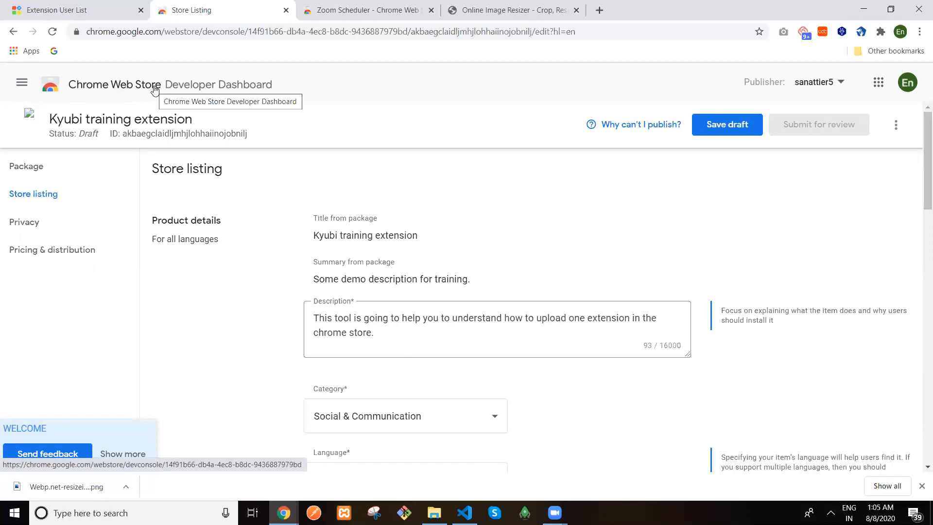
{"action": "left_click", "coordinate": [75, 15]}
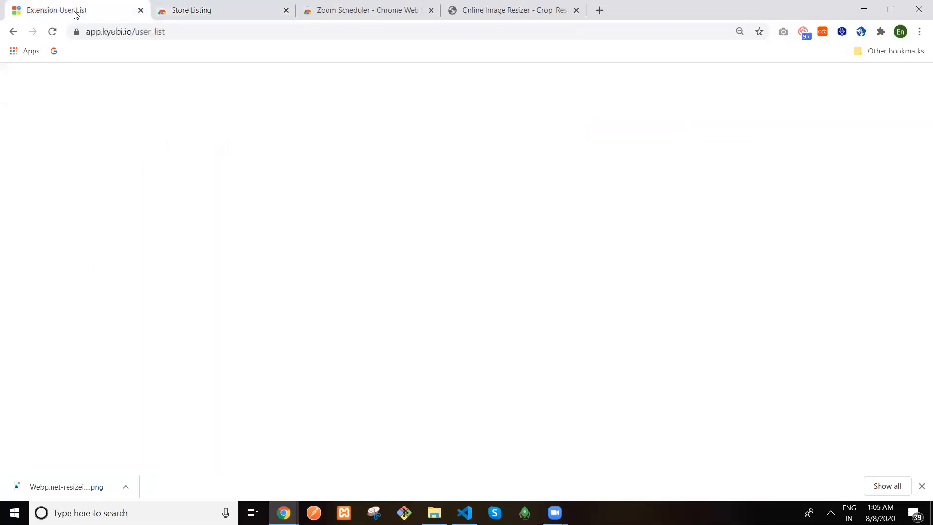
Switch from the store listing tab to Kyubi's Extension User List tab
{"action": "left_click", "coordinate": [175, 14]}
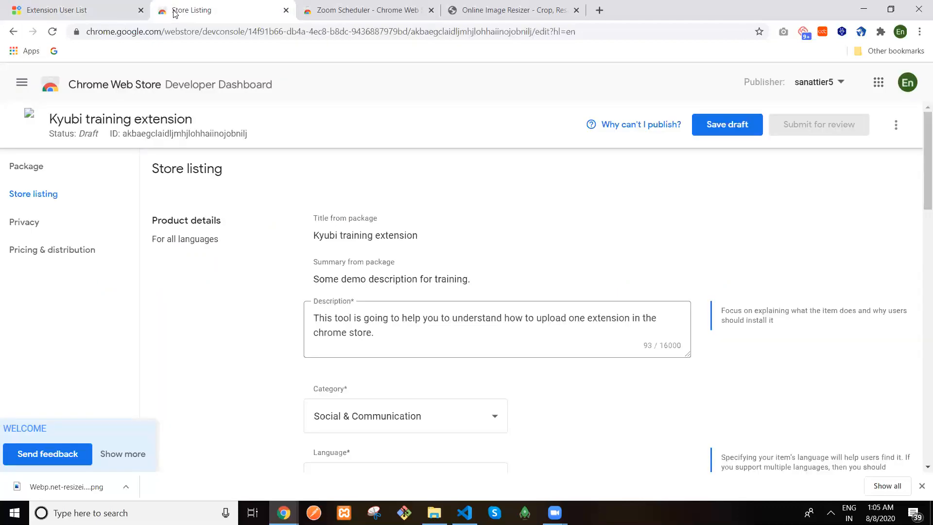
{"action": "left_click", "coordinate": [29, 5]}
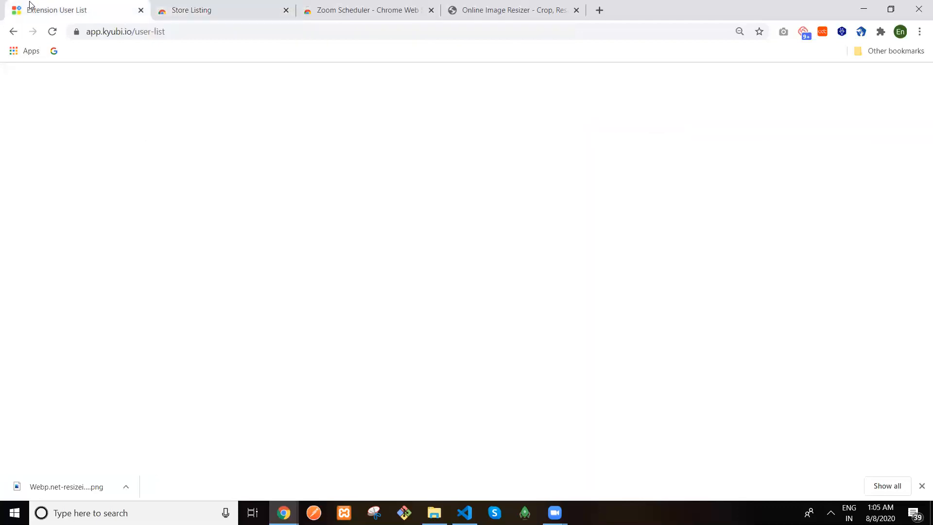